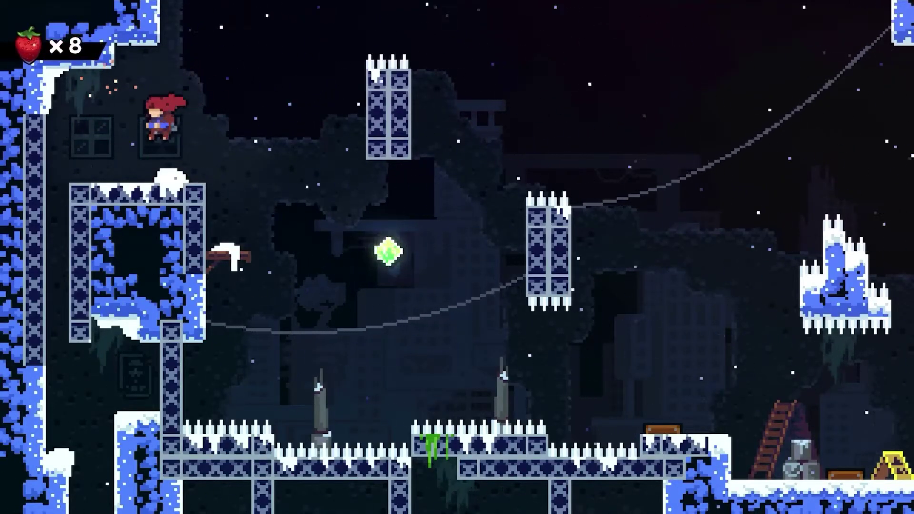
pyautogui.press('x')
pyautogui.press('c')
pyautogui.press('x')
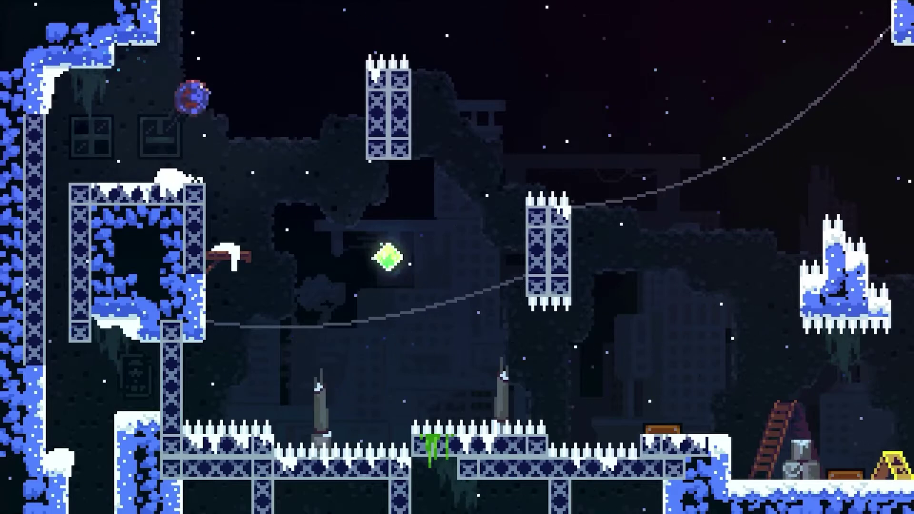
pyautogui.press('Left')
pyautogui.press('Right')
pyautogui.press('Right')
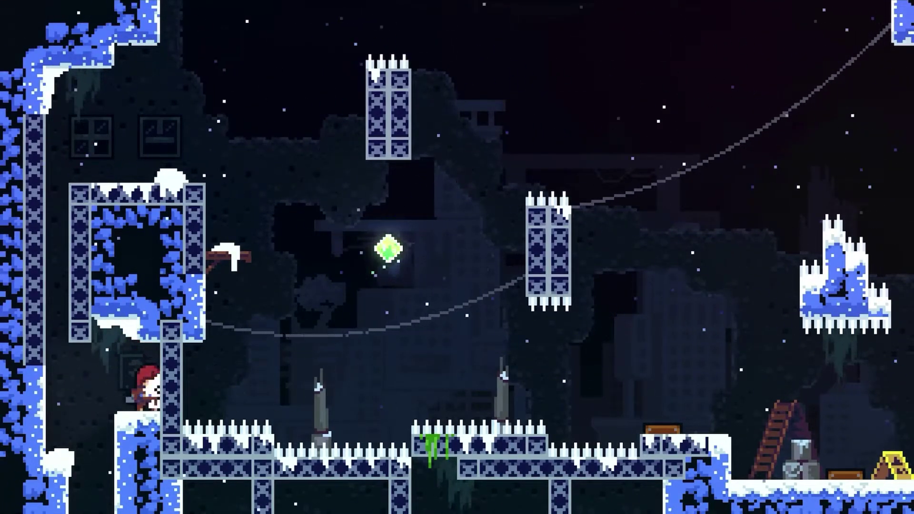
pyautogui.press('Left')
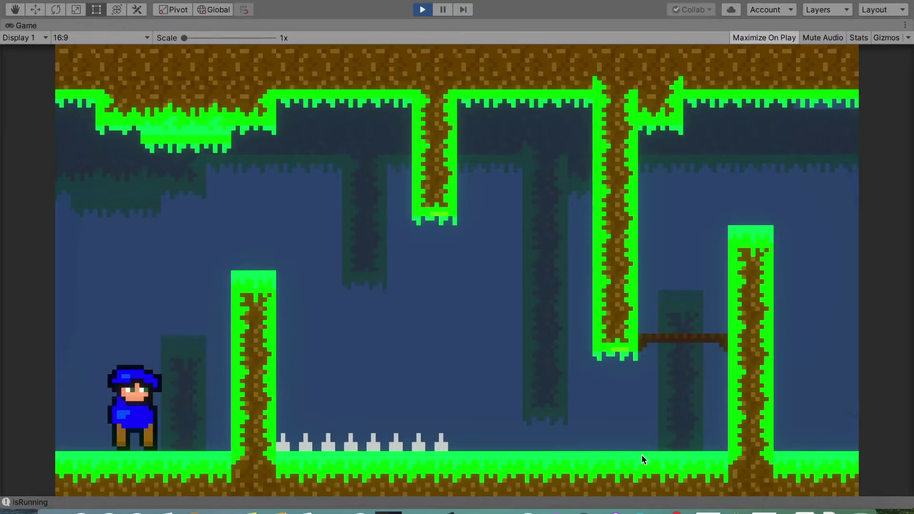
# Playtest the grass level by running and jumping the blue character over the pillars and spikes, and stop play mode.
pyautogui.press('space')
pyautogui.press('Right')
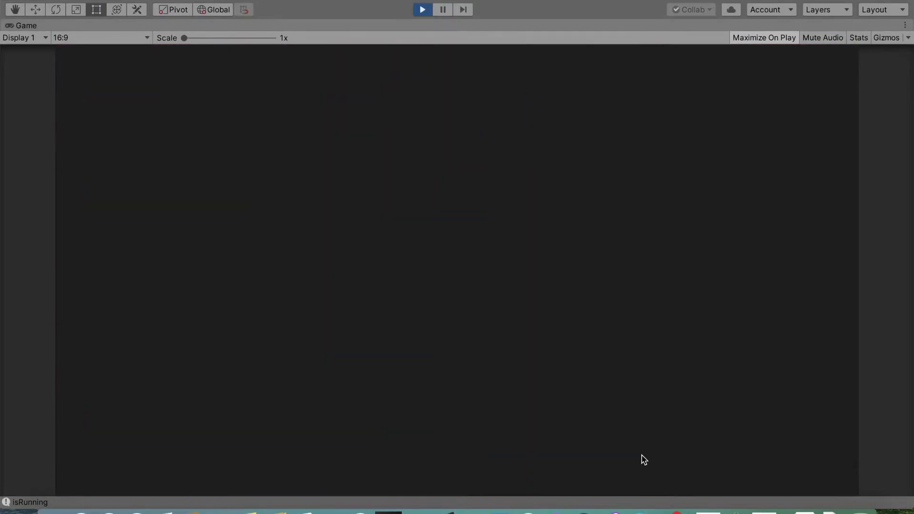
pyautogui.press('space')
pyautogui.press('Right')
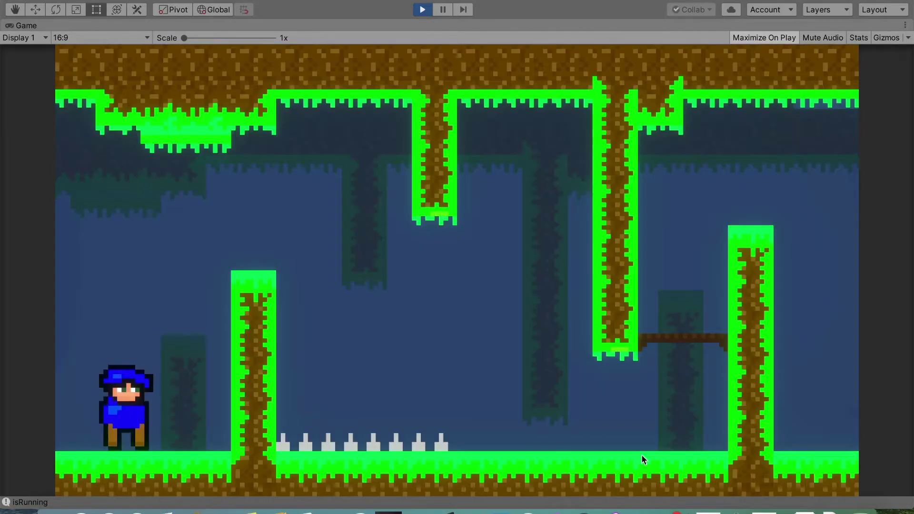
pyautogui.press('space')
pyautogui.press('Right')
pyautogui.press('Right')
pyautogui.press('space')
pyautogui.press('space')
pyautogui.press('space')
pyautogui.press('space')
pyautogui.press('Right')
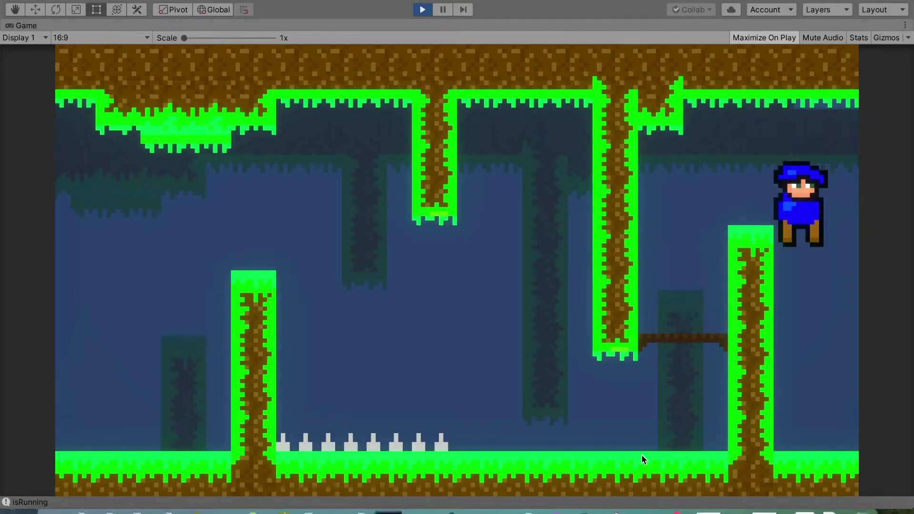
pyautogui.press('super+p')
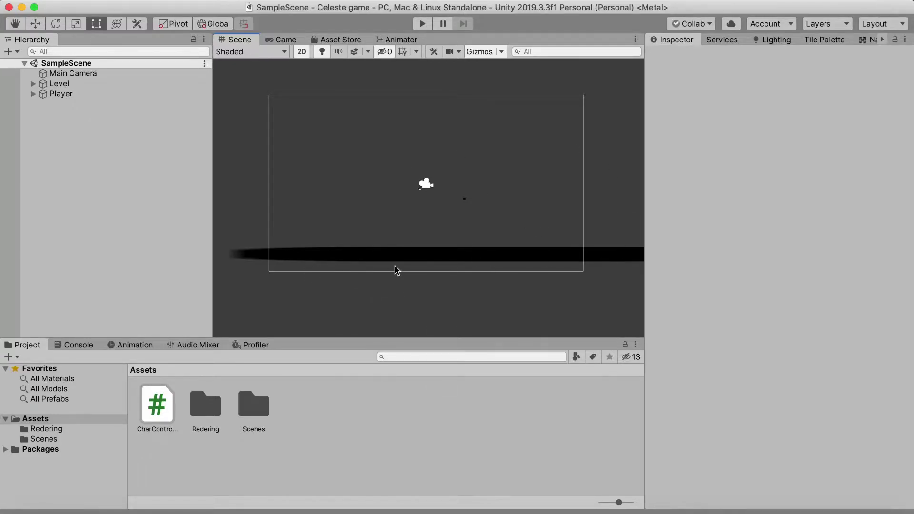
# Add a Global Light 2D to SampleScene and check the lit scene in the Game view before returning to the Scene view.
pyautogui.click(304, 424)
pyautogui.scroll(1, 441, 214)
pyautogui.scroll(-3, 421, 224)
pyautogui.rightClick(75, 179)
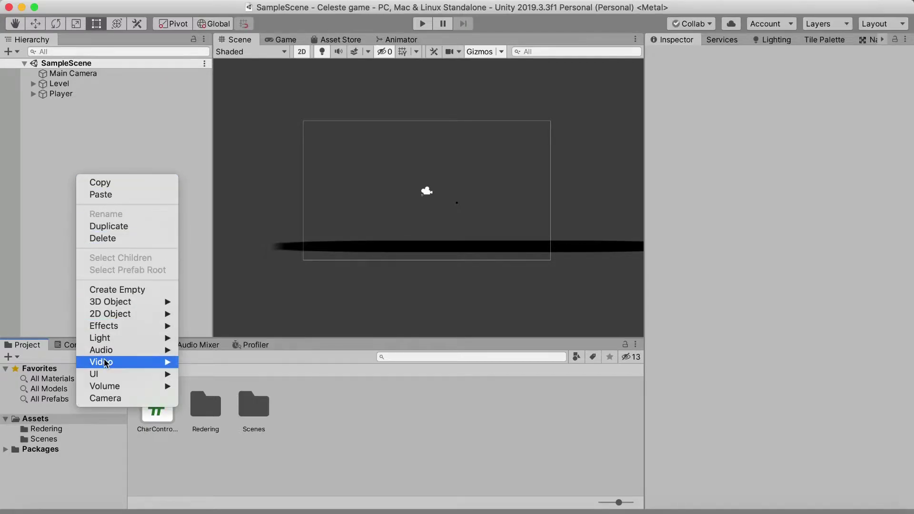
pyautogui.moveTo(104, 337)
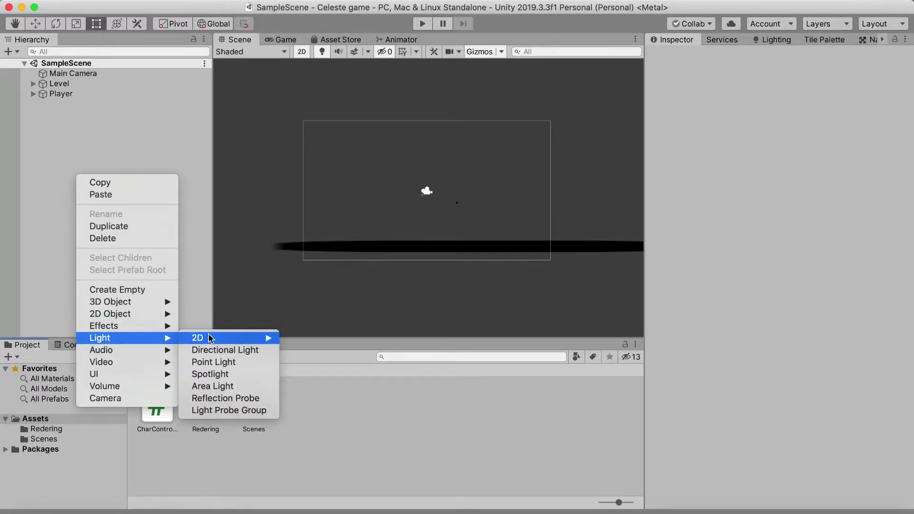
pyautogui.moveTo(210, 339)
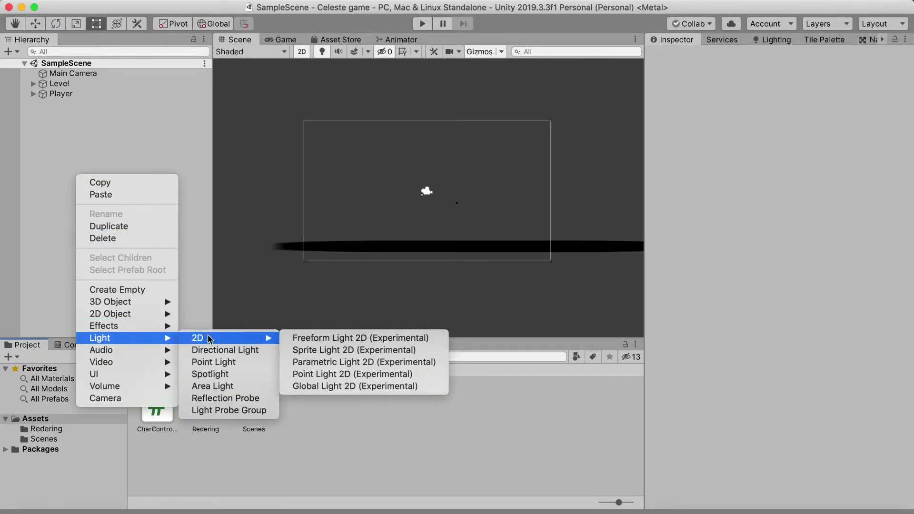
pyautogui.click(299, 386)
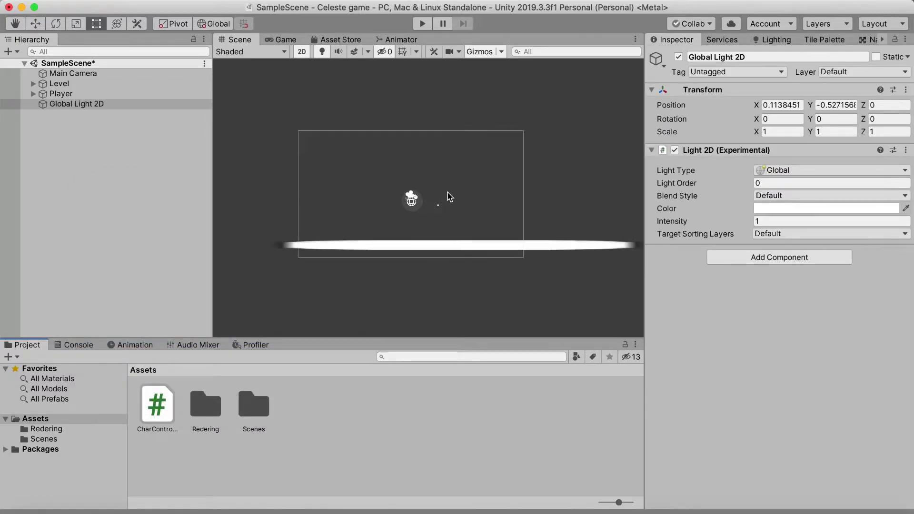
pyautogui.scroll(1, 428, 231)
pyautogui.click(286, 40)
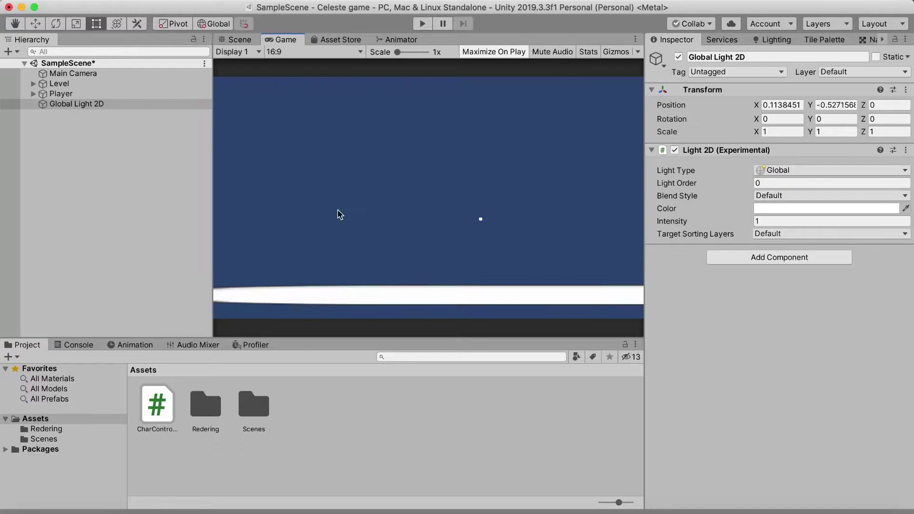
pyautogui.click(240, 40)
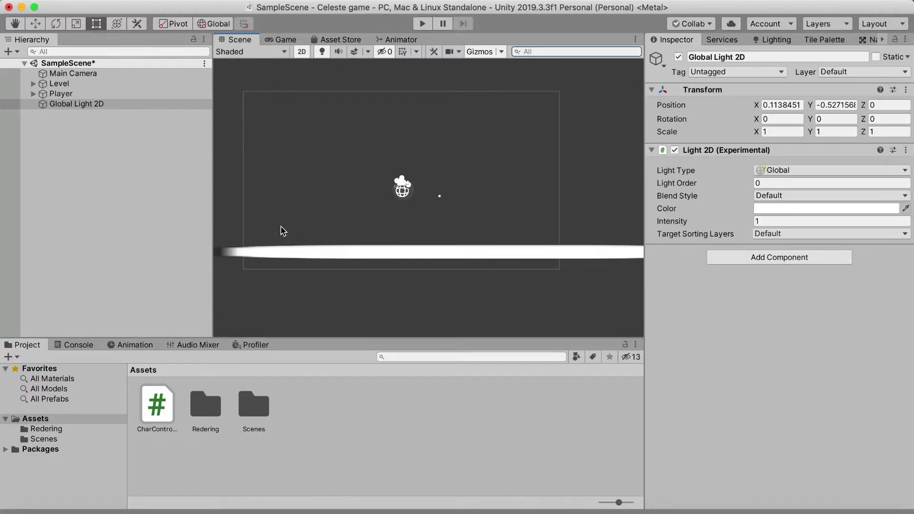
pyautogui.scroll(1, 427, 201)
pyautogui.scroll(-1, 459, 212)
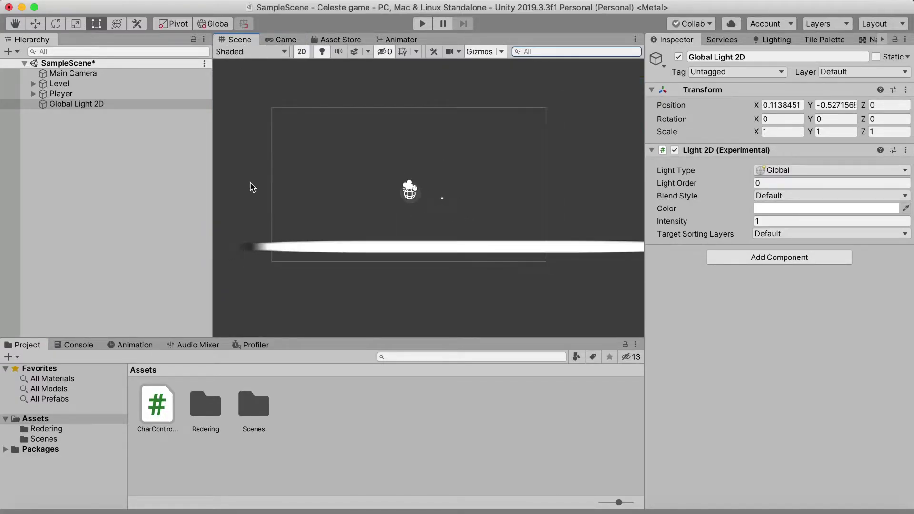
# Nest the Global Light 2D under the Level object and save the scene.
pyautogui.click(129, 175)
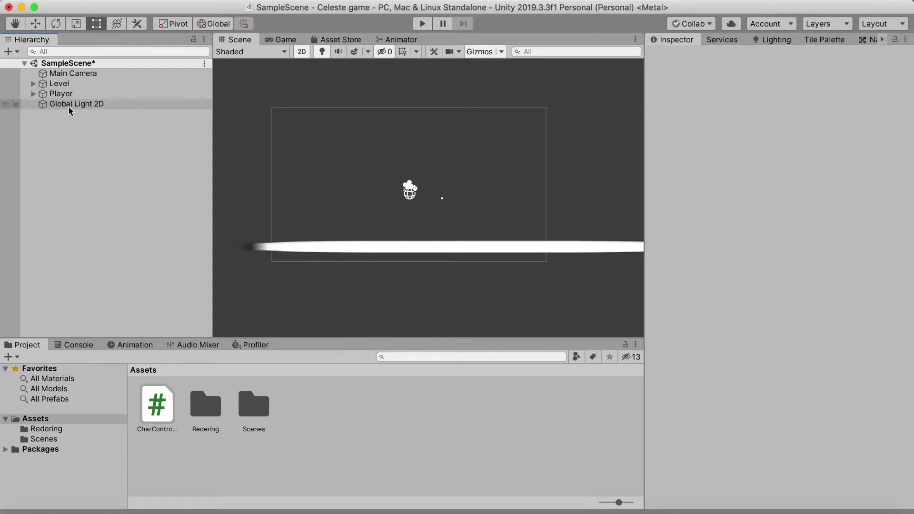
pyautogui.moveTo(74, 103); pyautogui.dragTo(66, 85)
pyautogui.click(35, 85)
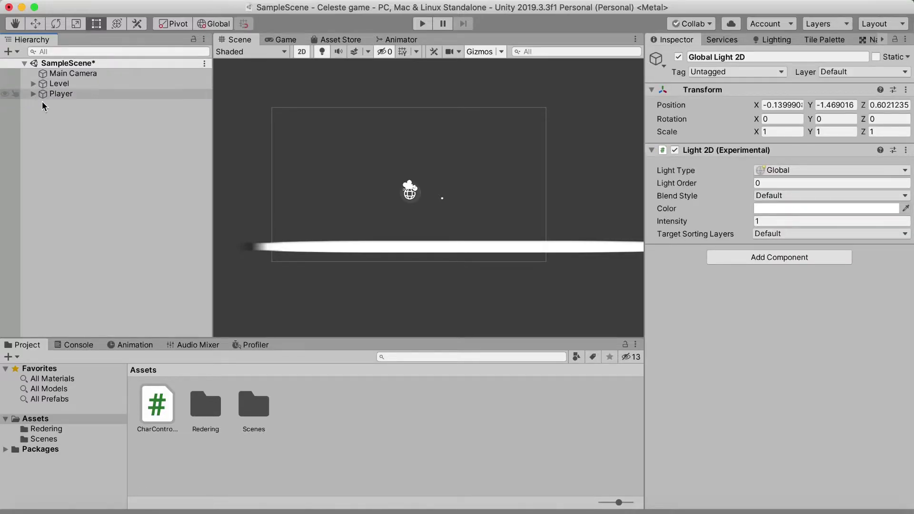
pyautogui.click(51, 138)
pyautogui.click(78, 0)
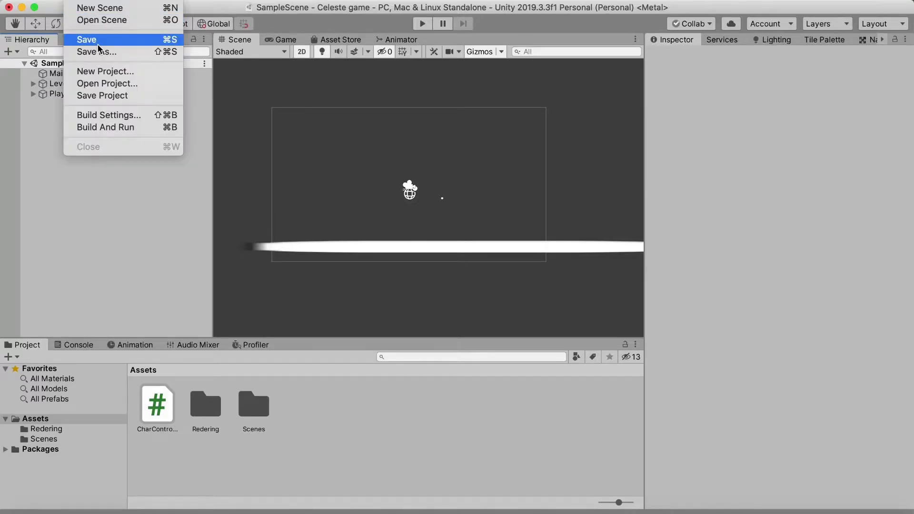
pyautogui.click(95, 41)
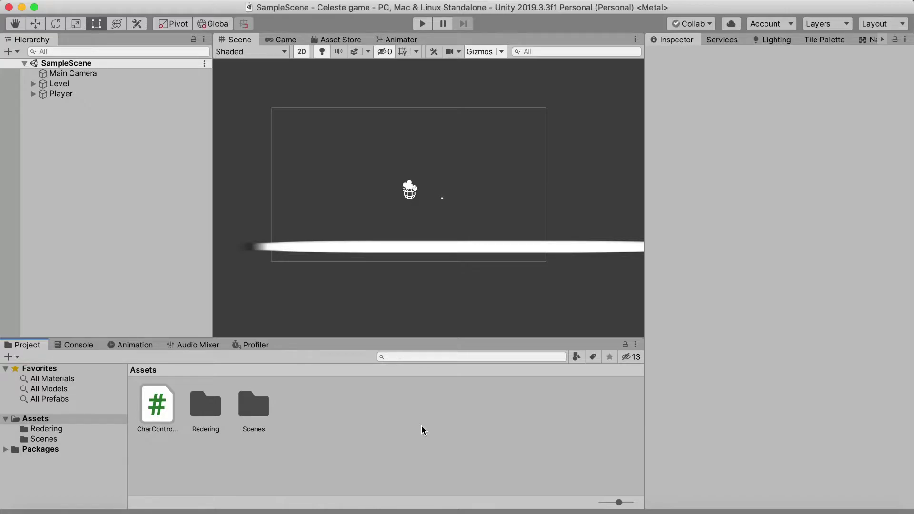
# Create a new folder named Sprites in the project's Assets.
pyautogui.rightClick(383, 426)
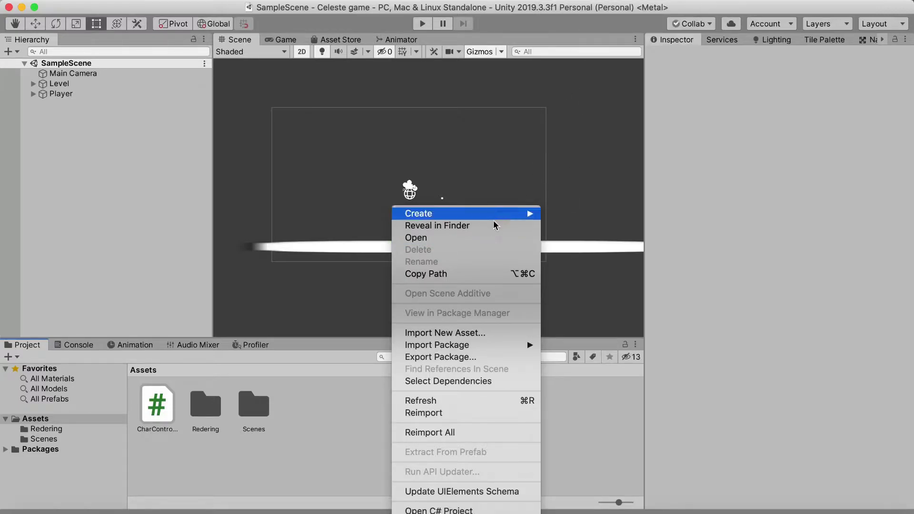
pyautogui.moveTo(488, 219)
pyautogui.click(566, 2)
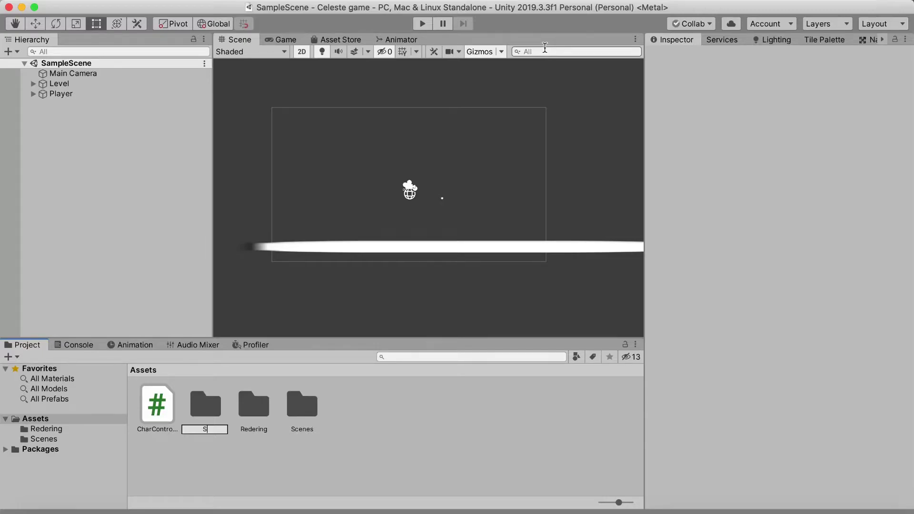
pyautogui.write('Sprites')
pyautogui.press('Return')
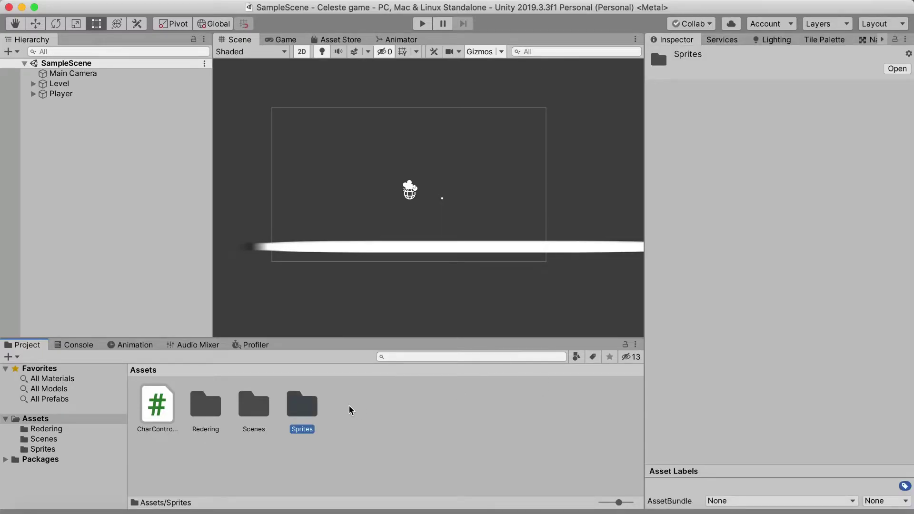
# Import the Char_Idle, Char_Run and Grass_Tile images into the Sprites folder and look over the imported assets.
pyautogui.doubleClick(295, 411)
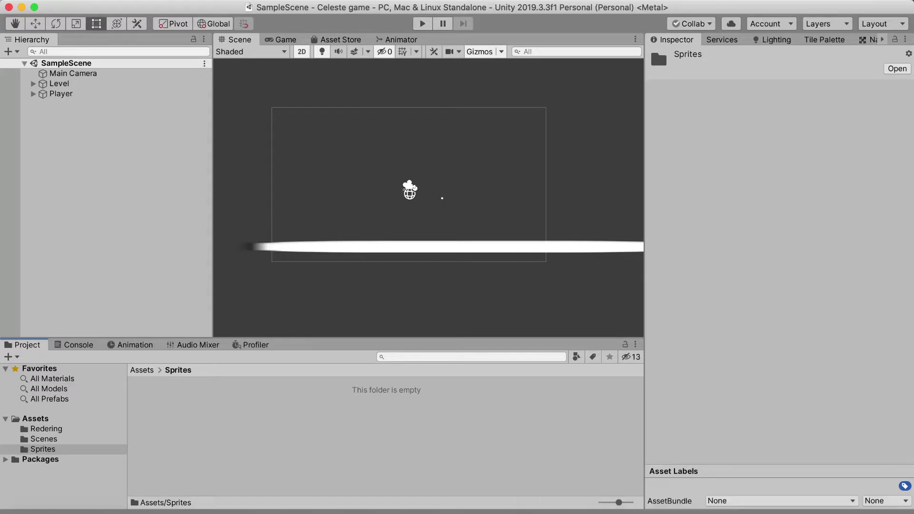
pyautogui.click(767, 506)
pyautogui.click(814, 128)
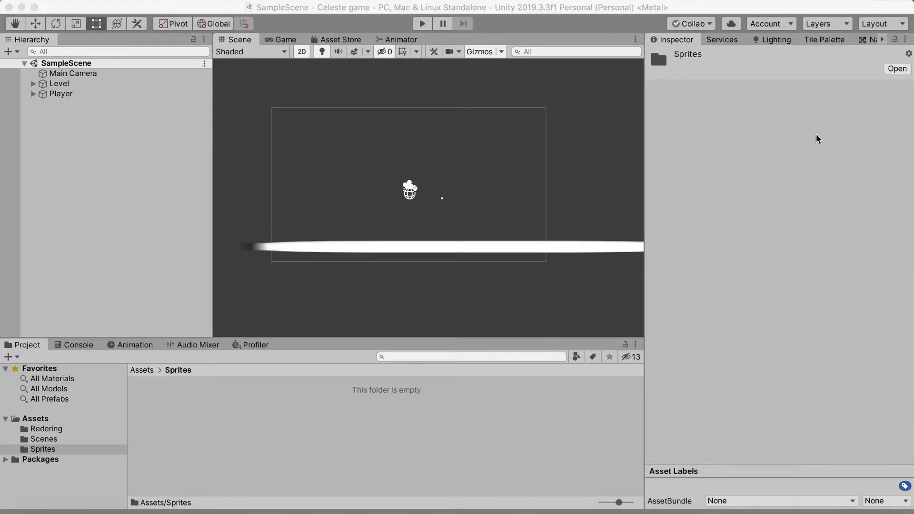
pyautogui.scroll(-10, 535, 166)
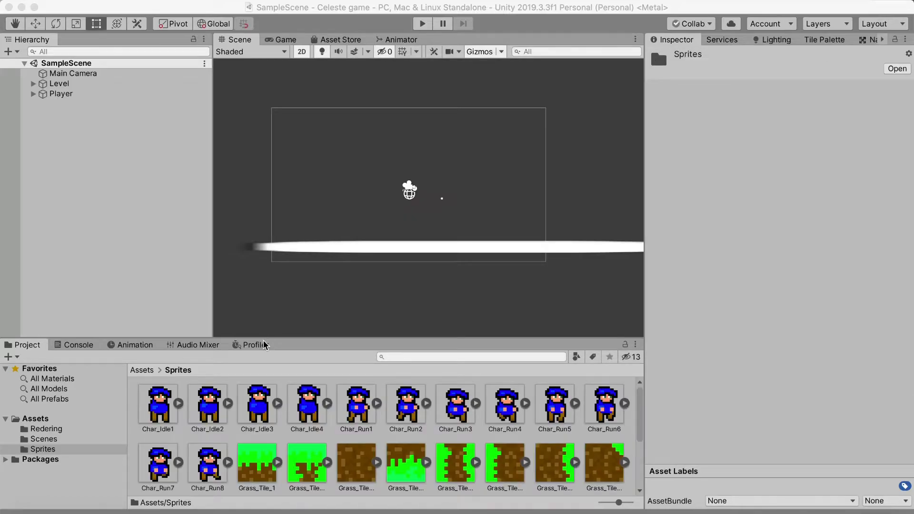
pyautogui.scroll(-5, 306, 439)
pyautogui.scroll(5, 306, 438)
pyautogui.scroll(-5, 306, 446)
pyautogui.scroll(5, 302, 433)
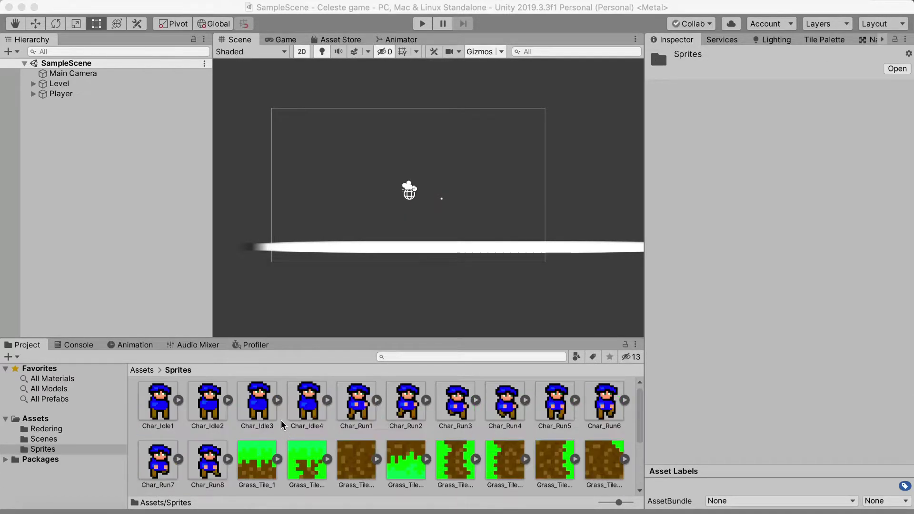
pyautogui.scroll(-1, 296, 408)
pyautogui.scroll(1, 296, 408)
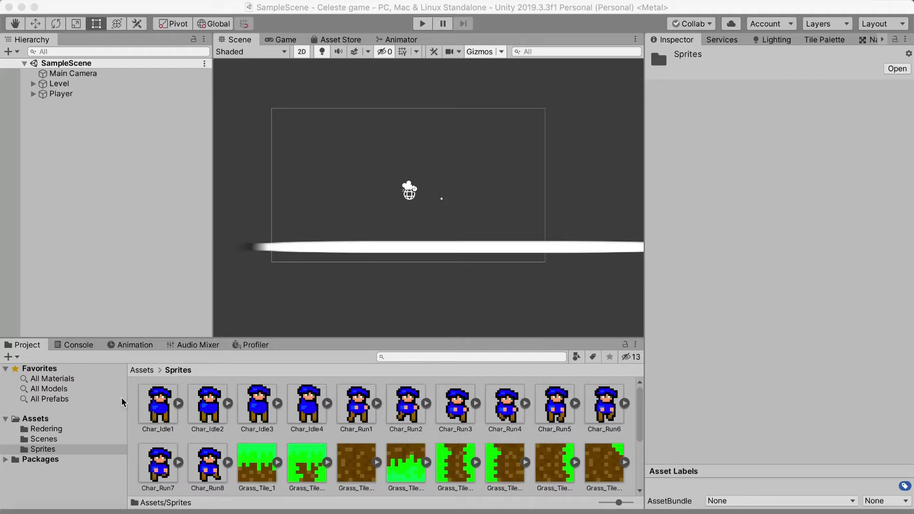
# Assign Char_Idle1 from the Sprites folder as the sprite in the Player's Sprite Renderer.
pyautogui.click(141, 370)
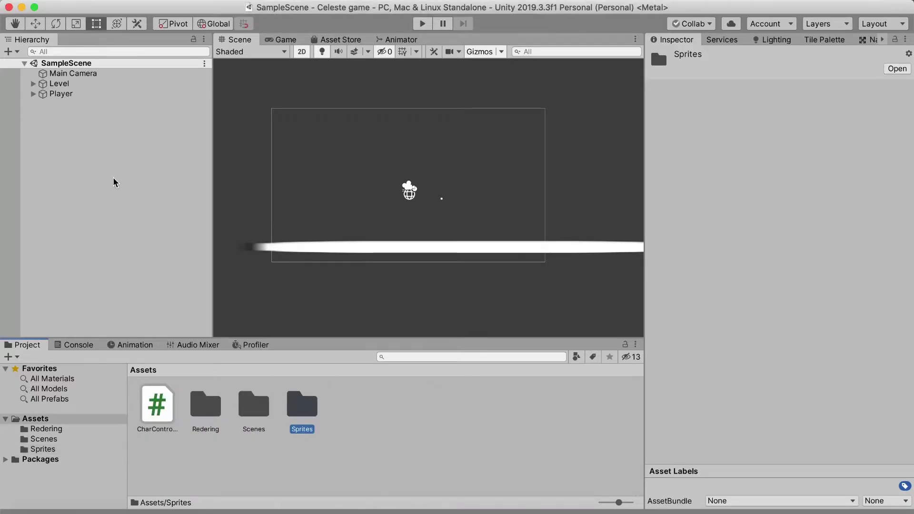
pyautogui.click(34, 83)
pyautogui.click(34, 84)
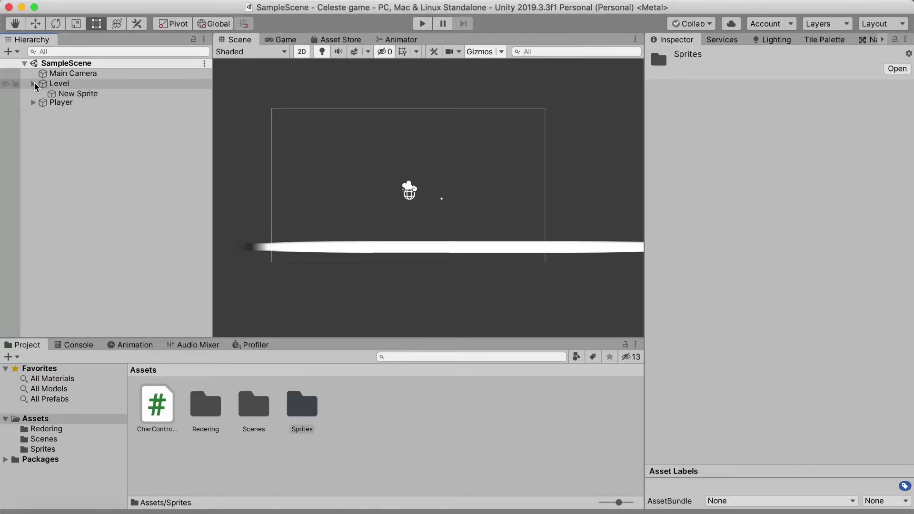
pyautogui.click(33, 94)
pyautogui.click(76, 96)
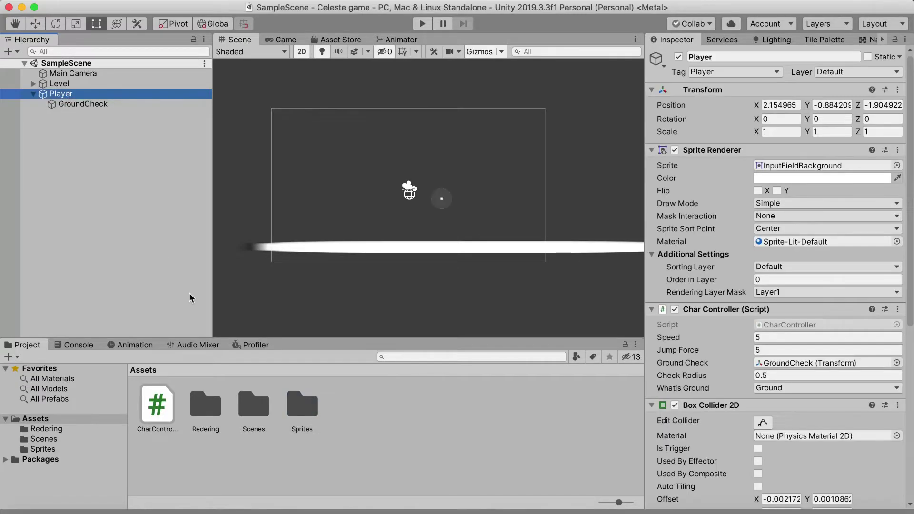
pyautogui.doubleClick(307, 416)
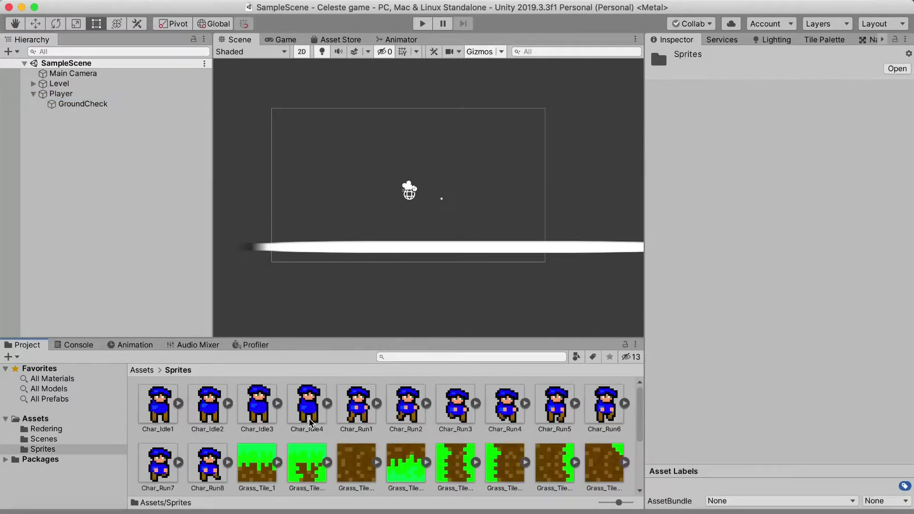
pyautogui.click(83, 97)
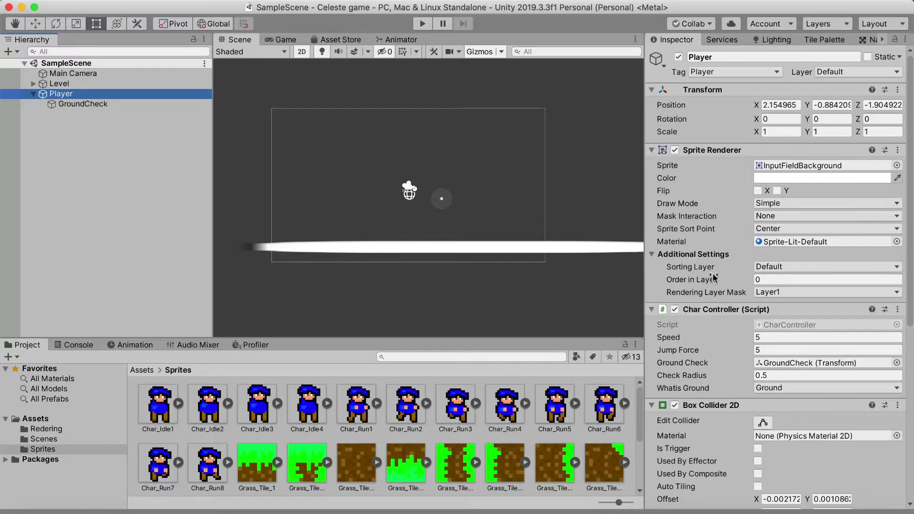
pyautogui.moveTo(143, 417); pyautogui.dragTo(782, 168)
# Scale the Player to 0.1 on both X and Y and frame it in the Scene view.
pyautogui.scroll(-2, 402, 188)
pyautogui.scroll(2, 409, 200)
pyautogui.scroll(-3, 402, 221)
pyautogui.scroll(10, 407, 218)
pyautogui.scroll(-6, 407, 218)
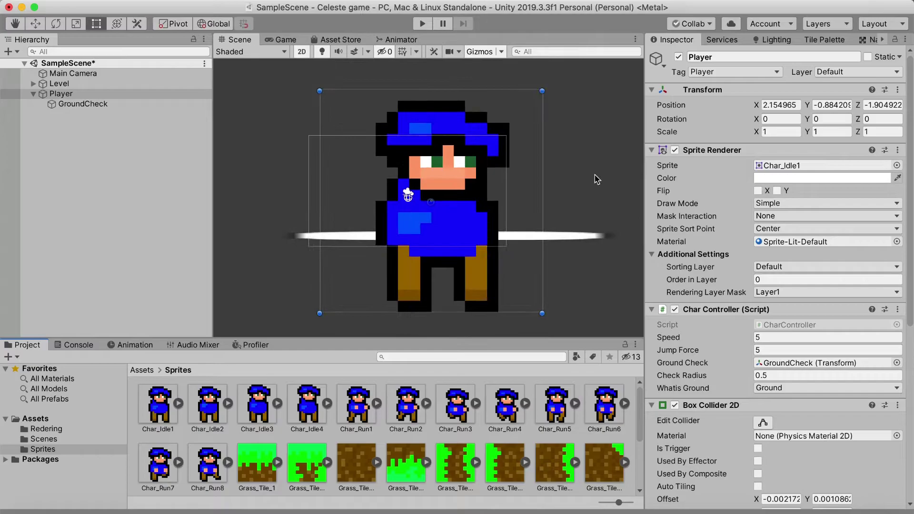
pyautogui.click(800, 132)
pyautogui.write('.1')
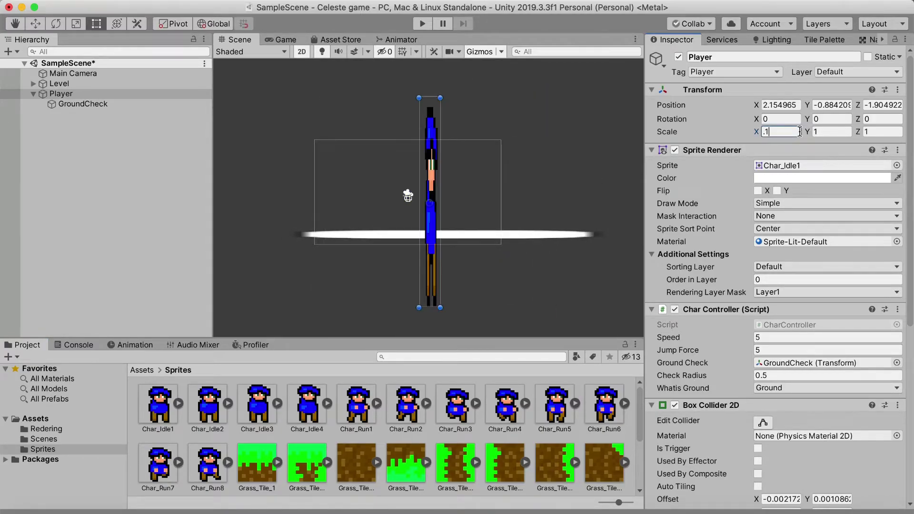
pyautogui.click(841, 132)
pyautogui.write('.1')
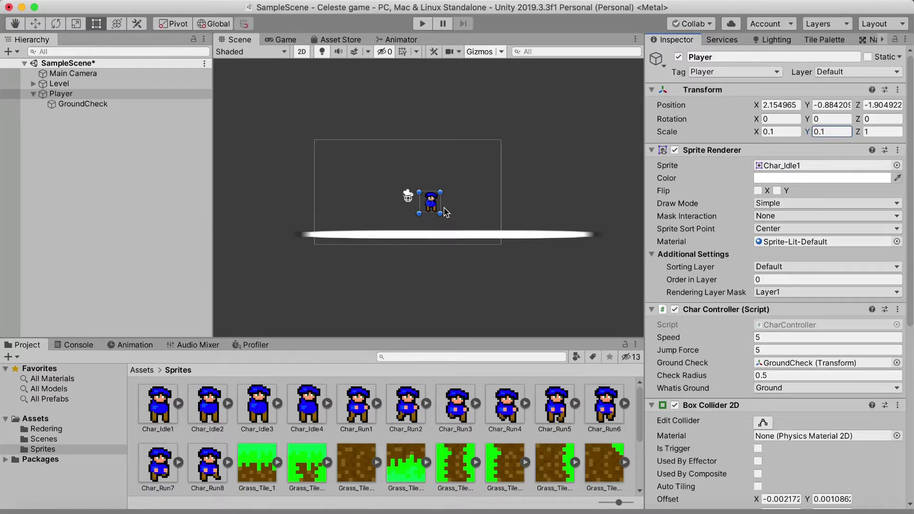
pyautogui.write('f')
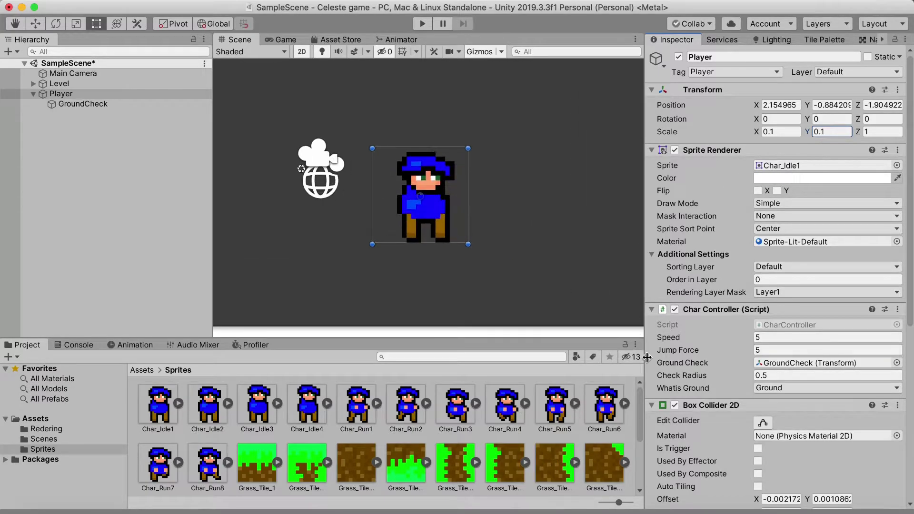
# Resize the Player's Box Collider 2D to about 11.02 by 18.86 so it fits tightly around the character sprite.
pyautogui.click(763, 422)
pyautogui.scroll(2, 407, 212)
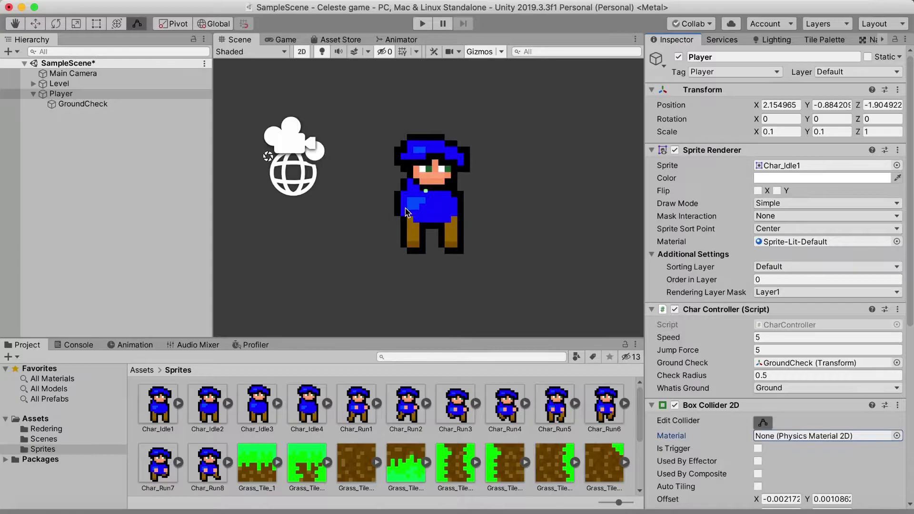
pyautogui.scroll(5, 407, 212)
pyautogui.moveTo(431, 189); pyautogui.dragTo(433, 288)
pyautogui.scroll(-3, 414, 233)
pyautogui.moveTo(423, 234); pyautogui.dragTo(513, 238)
pyautogui.moveTo(423, 234); pyautogui.dragTo(352, 238)
pyautogui.moveTo(513, 238); pyautogui.dragTo(507, 238)
pyautogui.moveTo(429, 200); pyautogui.dragTo(431, 79)
pyautogui.scroll(-2, 405, 181)
pyautogui.moveTo(423, 249); pyautogui.dragTo(423, 306)
pyautogui.moveTo(487, 202); pyautogui.dragTo(489, 202)
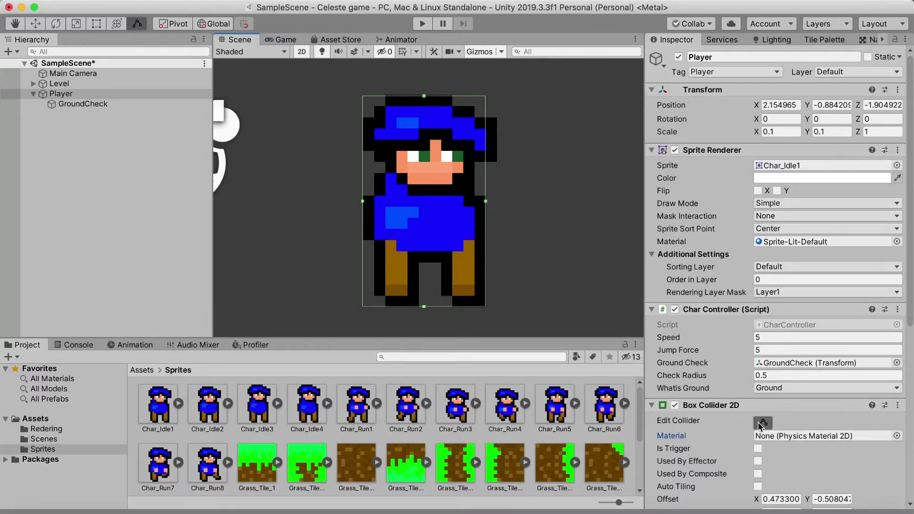
pyautogui.click(762, 422)
# Check the character in the game view, then play-test walking left and right and stop the game.
pyautogui.scroll(-10, 781, 286)
pyautogui.scroll(-2, 469, 199)
pyautogui.scroll(-3, 469, 199)
pyautogui.click(261, 41)
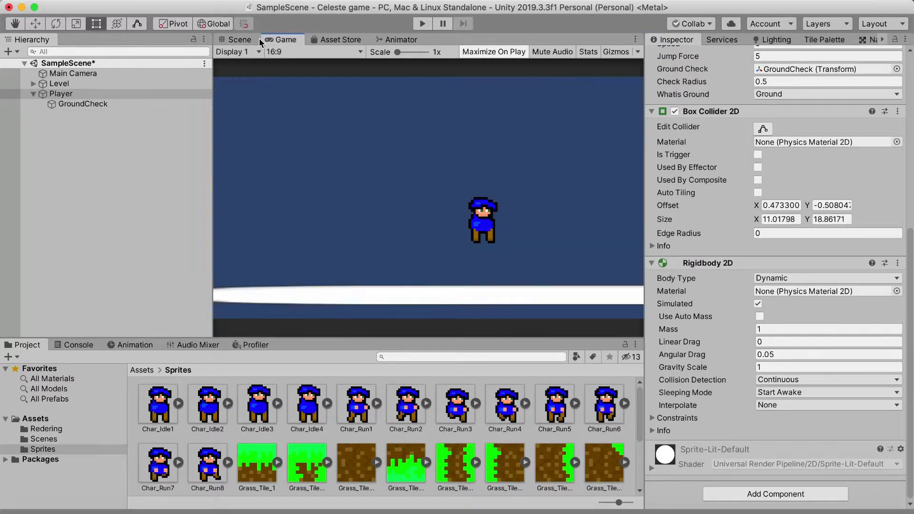
pyautogui.click(252, 41)
pyautogui.click(422, 24)
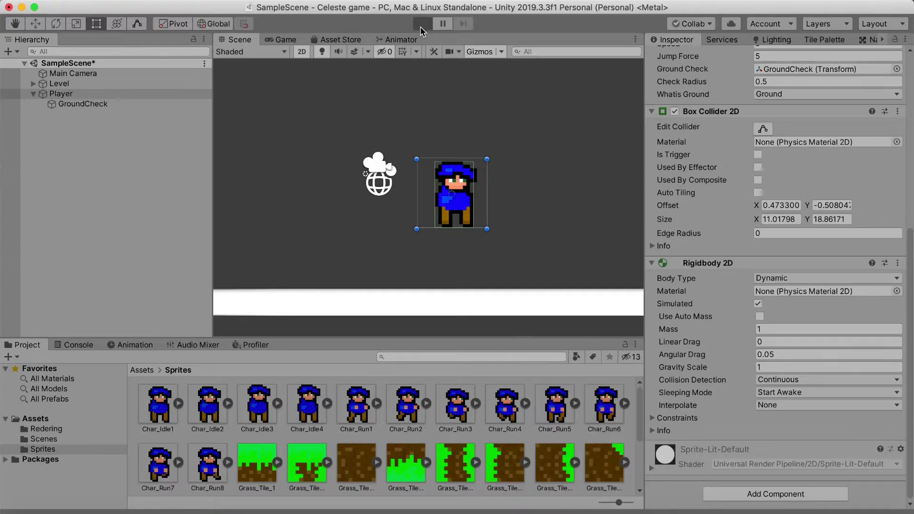
pyautogui.press('Left')
pyautogui.press('Right')
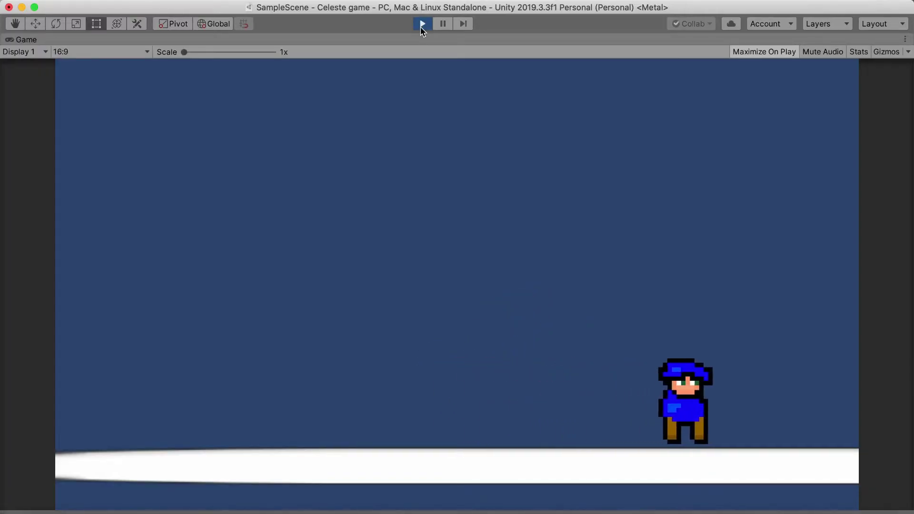
pyautogui.press('Left')
pyautogui.press('Left')
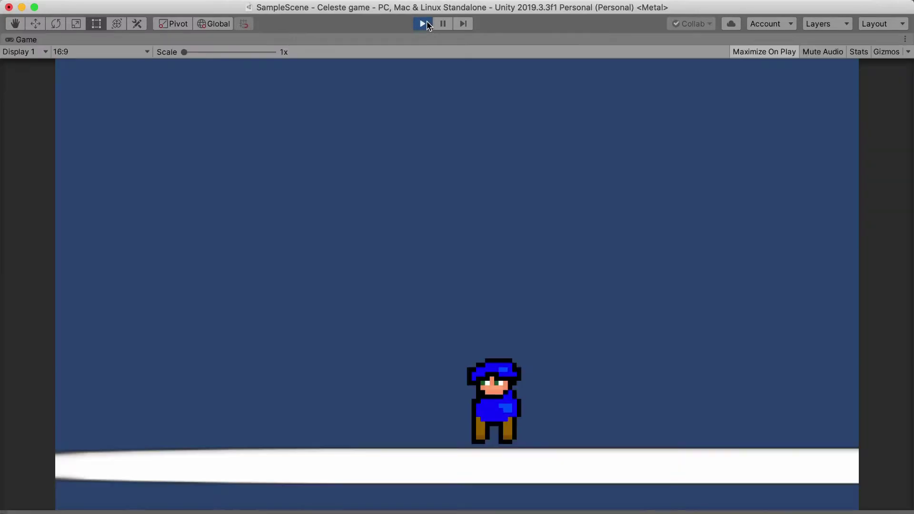
pyautogui.click(422, 24)
# Move the Player's GroundCheck down to the character's feet, at about Y -10.01, and save the scene.
pyautogui.click(83, 104)
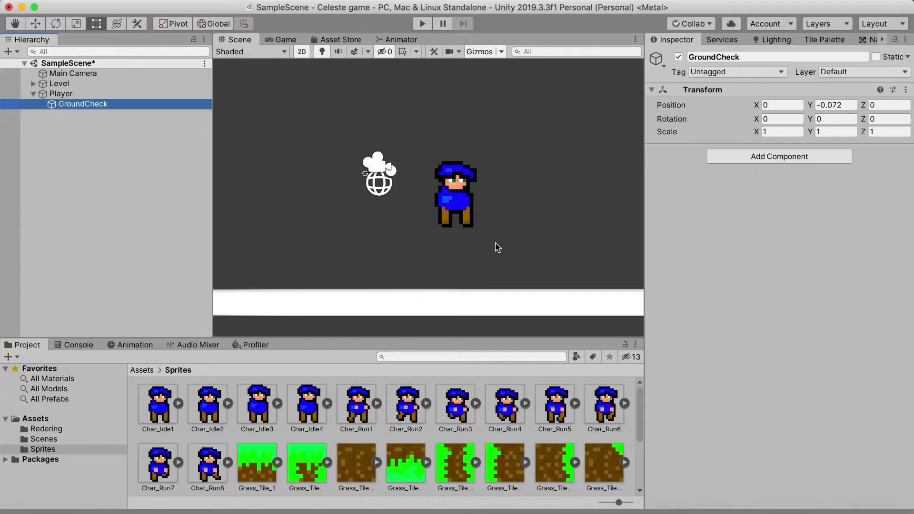
pyautogui.scroll(3, 494, 245)
pyautogui.click(35, 23)
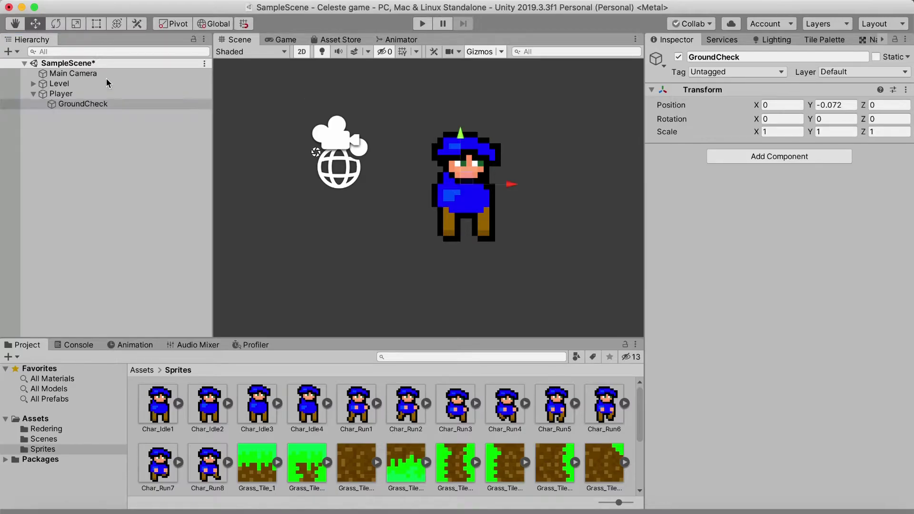
pyautogui.scroll(4, 479, 128)
pyautogui.scroll(2, 528, 210)
pyautogui.moveTo(462, 117); pyautogui.dragTo(455, 231)
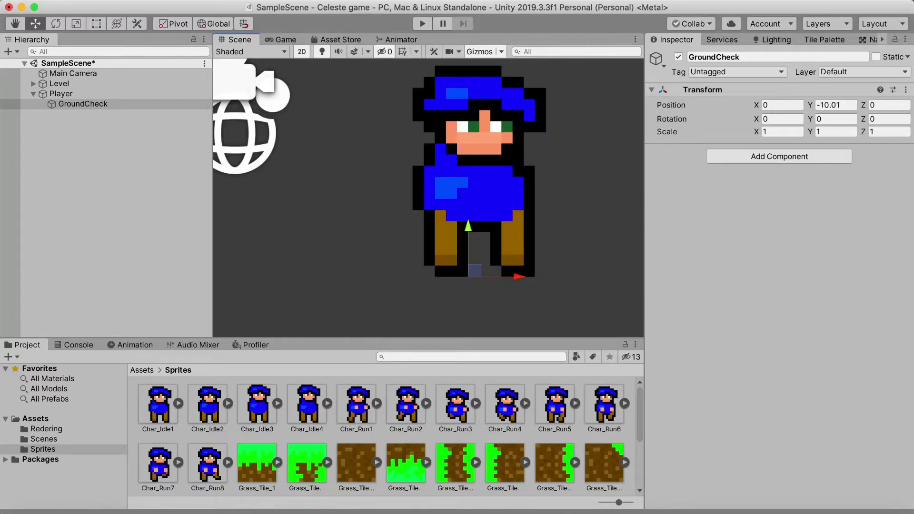
pyautogui.click(76, 1)
pyautogui.click(80, 41)
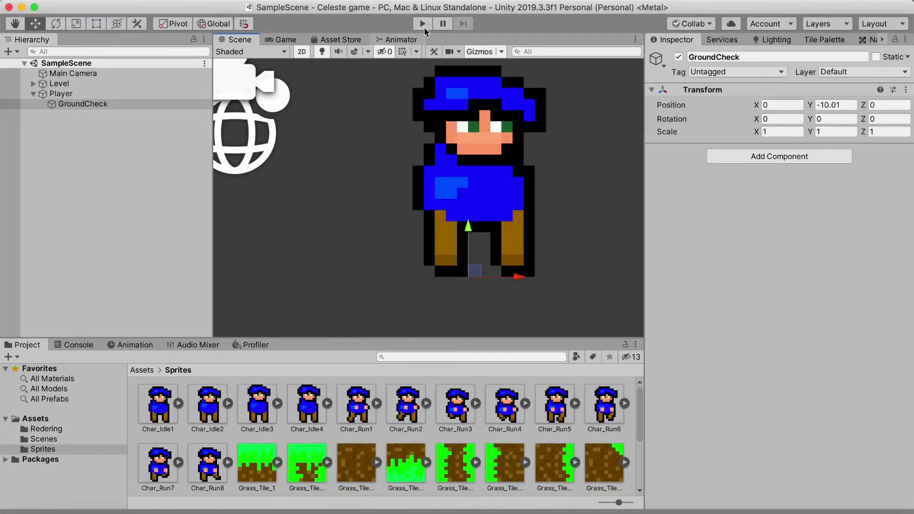
# Play-test the character's jumping while moving in both directions, then stop the game.
pyautogui.click(423, 26)
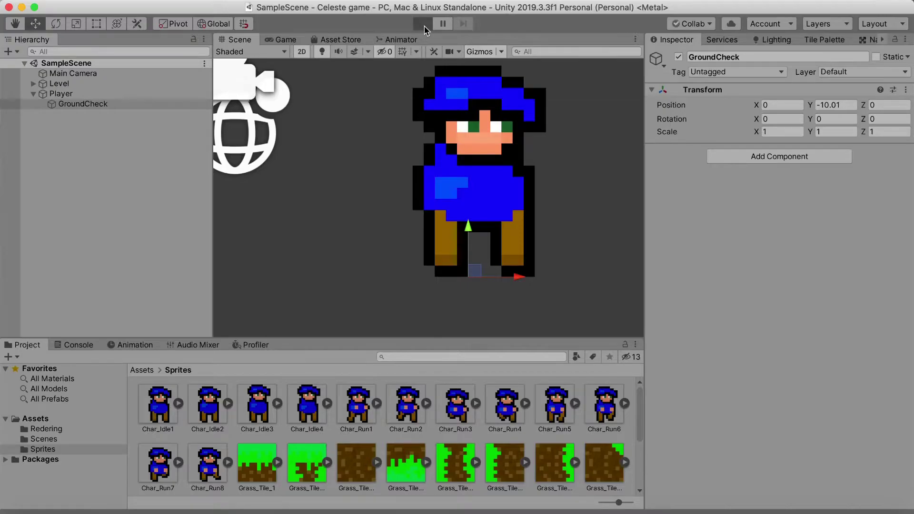
pyautogui.click(422, 23)
pyautogui.press('Left')
pyautogui.press('space')
pyautogui.press('Right')
pyautogui.press('space')
pyautogui.press('space')
pyautogui.press('Left')
pyautogui.press('space')
pyautogui.press('Right')
pyautogui.press('space')
pyautogui.press('space')
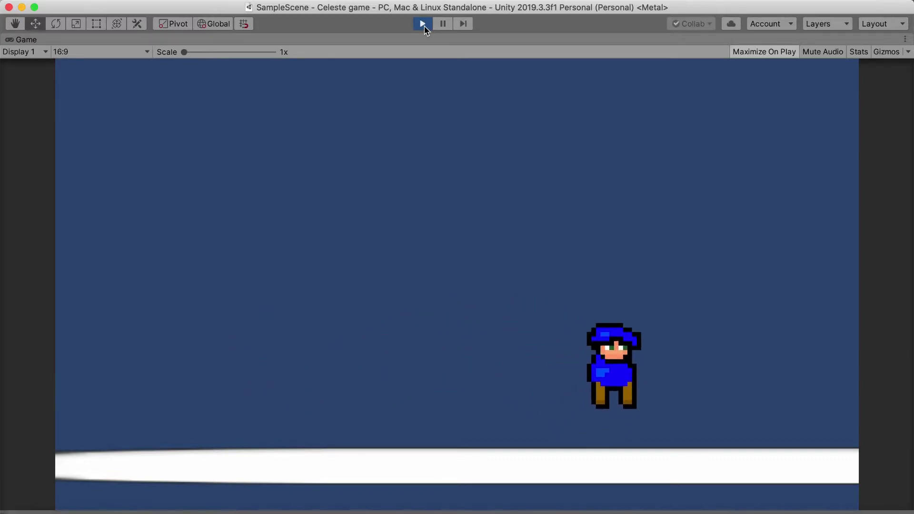
pyautogui.press('Left')
pyautogui.press('space')
pyautogui.press('Right')
pyautogui.press('Right')
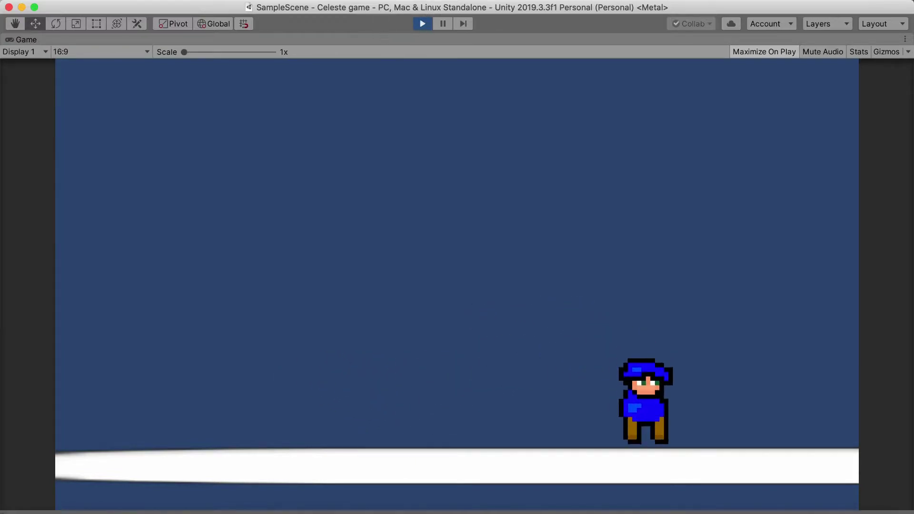
pyautogui.click(421, 24)
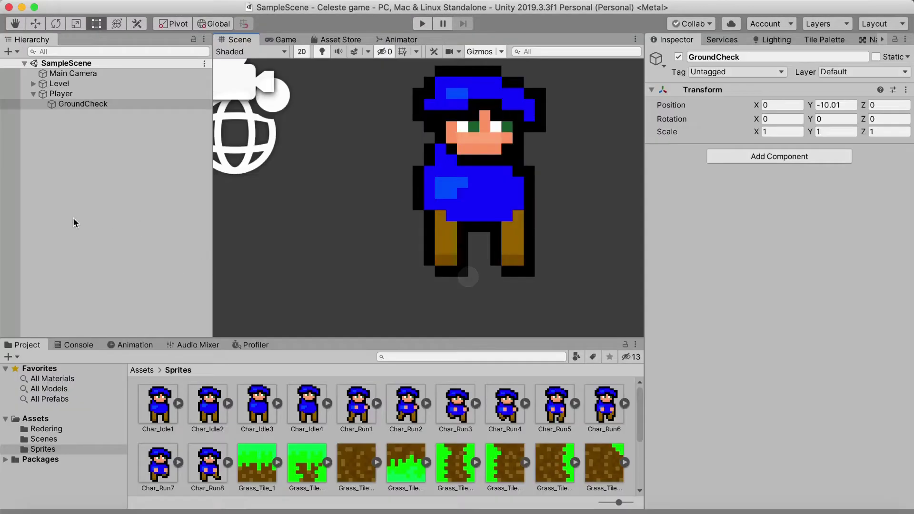
# Examine the Char_Idle and Char_Run frames in the Sprites folder one by one.
pyautogui.scroll(-4, 375, 232)
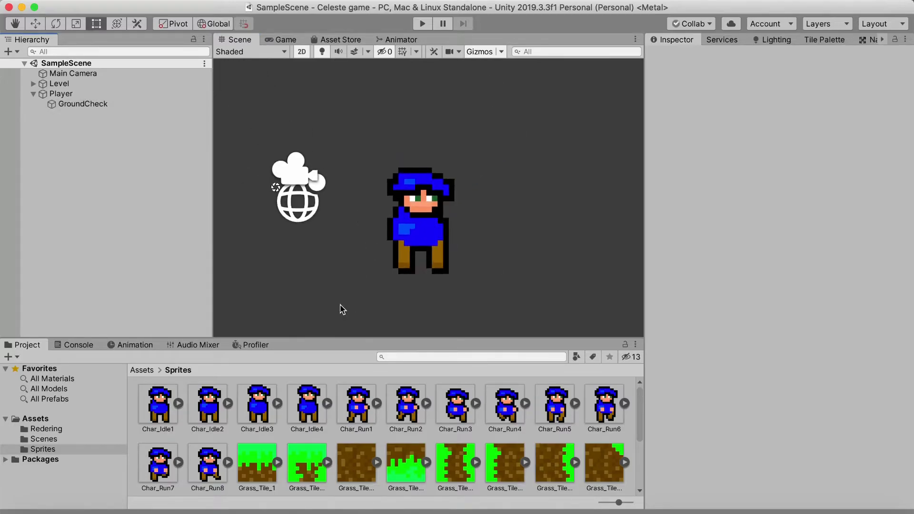
pyautogui.click(152, 410)
pyautogui.click(197, 410)
pyautogui.click(244, 410)
pyautogui.click(289, 411)
pyautogui.click(158, 412)
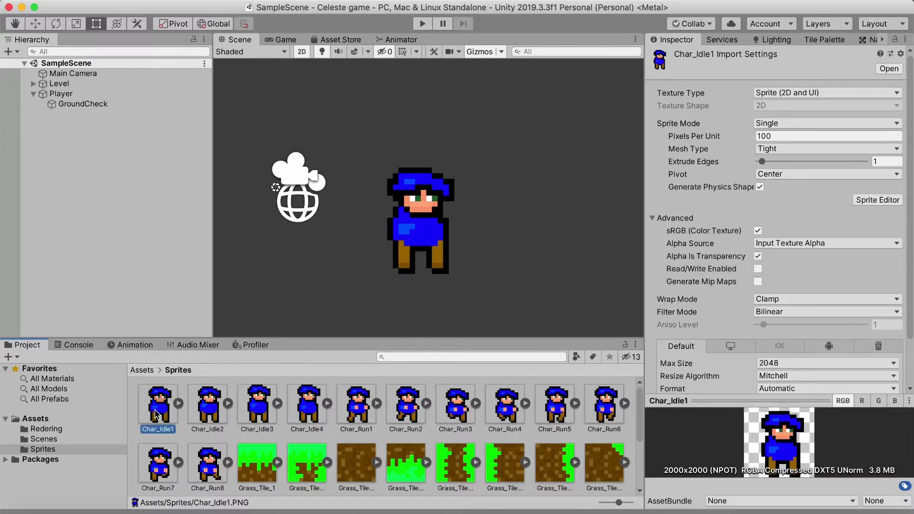
pyautogui.press('Right')
pyautogui.press('Right')
pyautogui.press('Right')
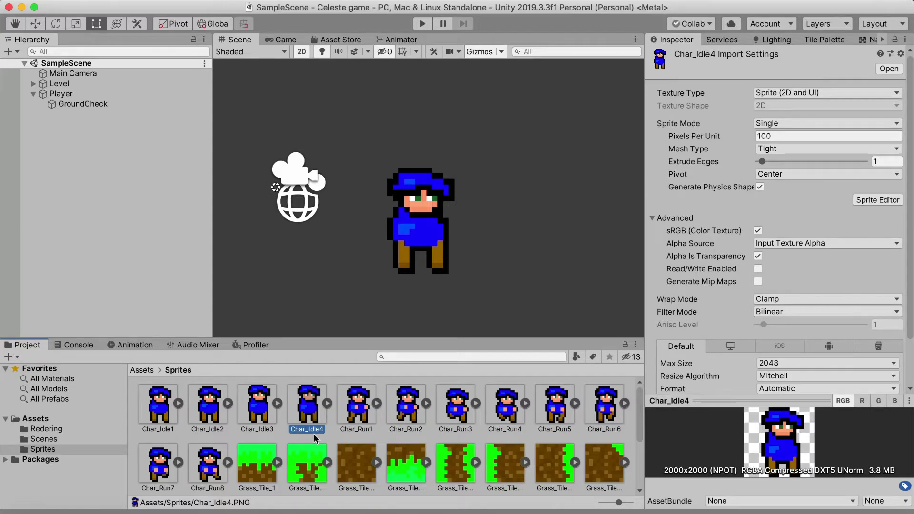
pyautogui.click(357, 413)
pyautogui.click(208, 463)
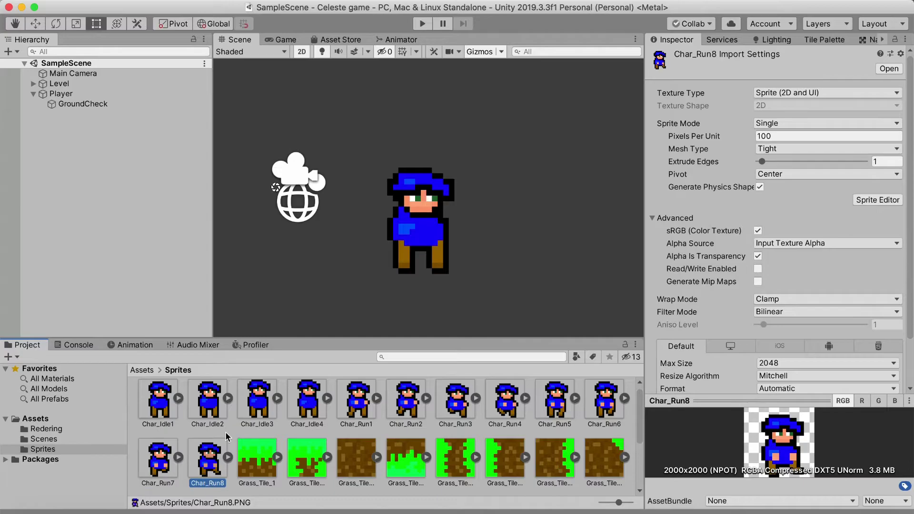
pyautogui.click(358, 414)
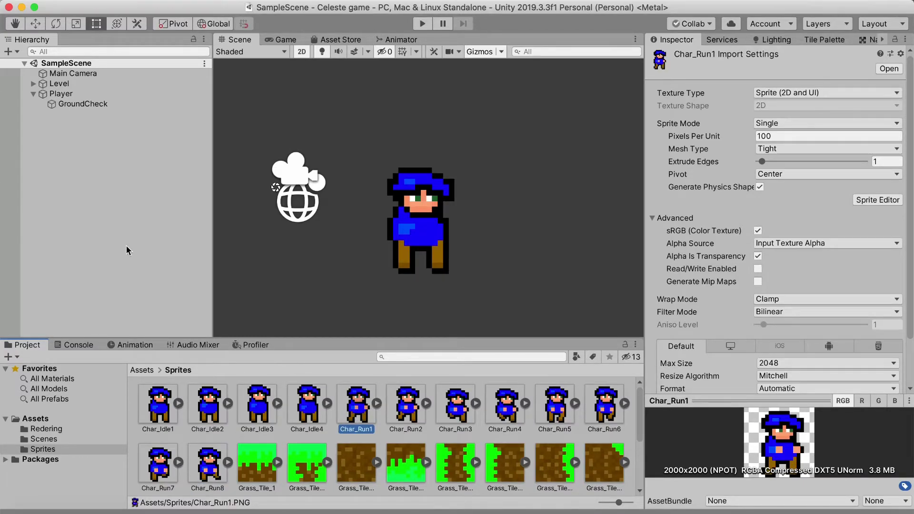
# Save the scene and open the CharController script from the Assets folder in the code editor.
pyautogui.click(74, 0)
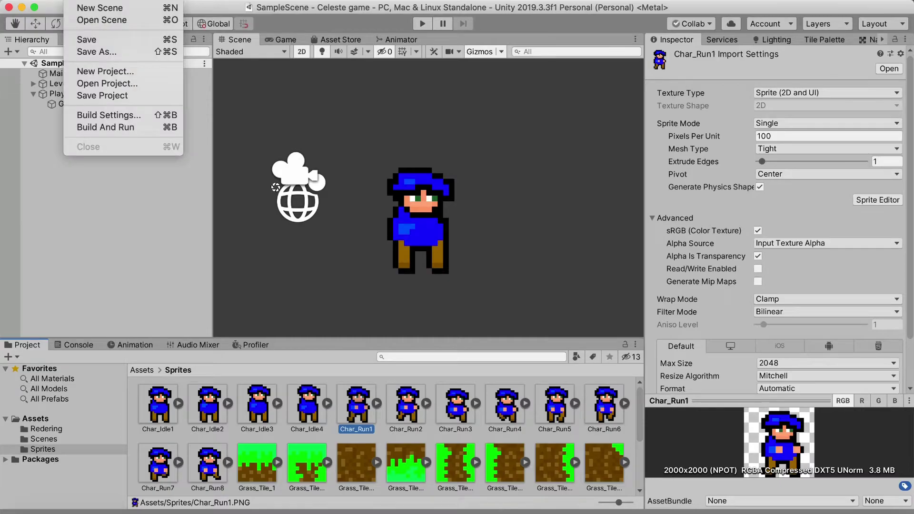
pyautogui.click(77, 40)
pyautogui.click(143, 371)
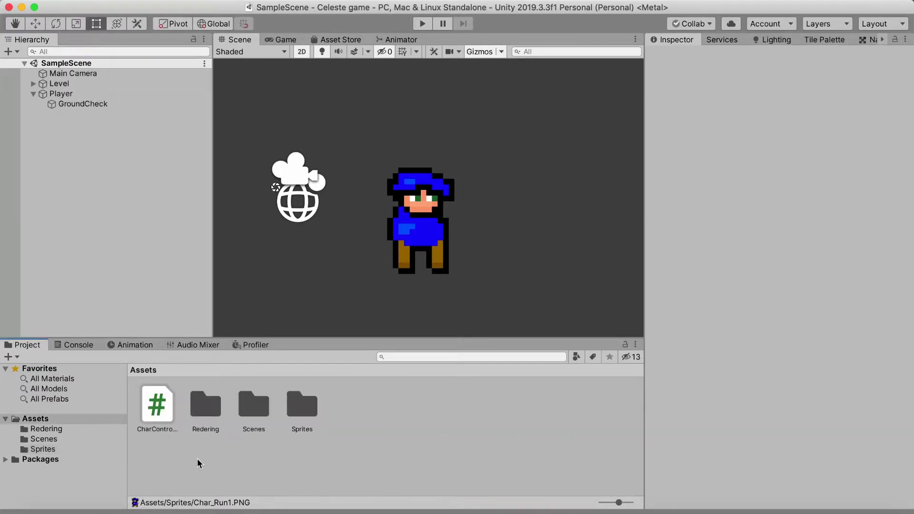
pyautogui.doubleClick(154, 407)
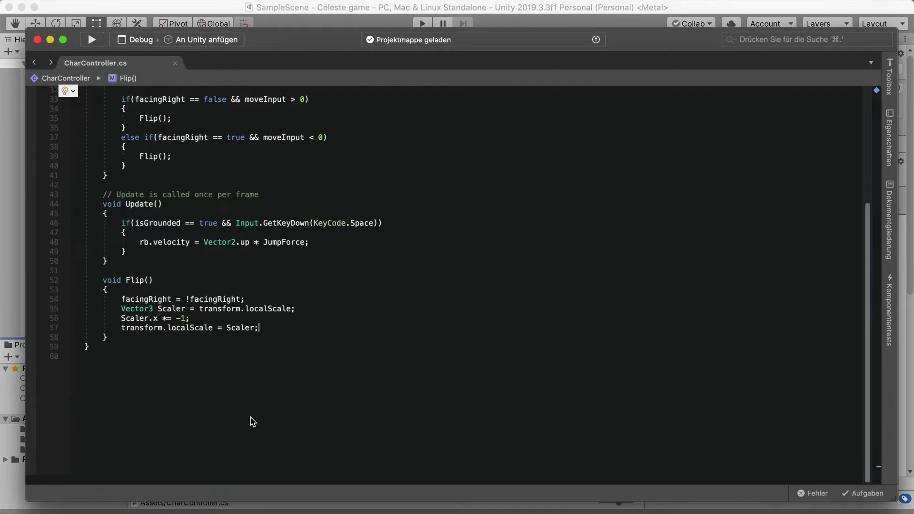
# Declare a public Animator variable named anim below the whatisGround declaration.
pyautogui.scroll(10, 212, 341)
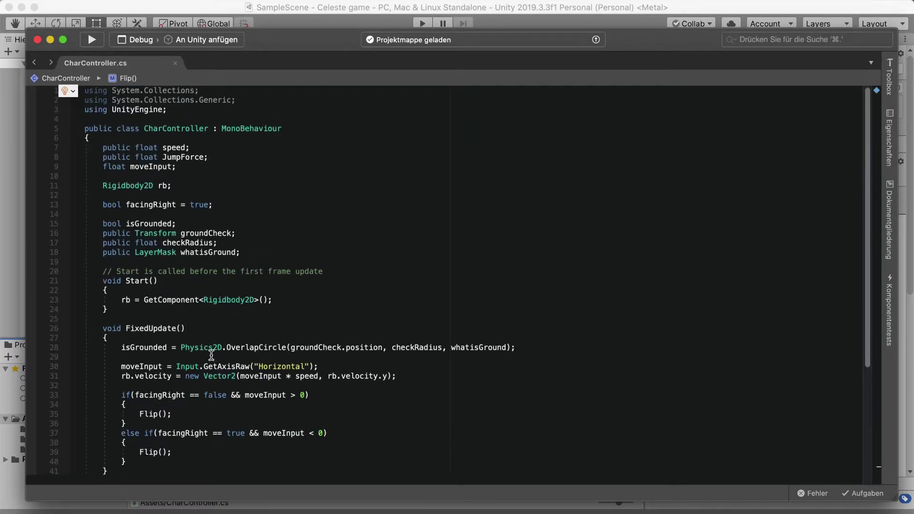
pyautogui.click(274, 252)
pyautogui.press('Return')
pyautogui.press('Return')
pyautogui.write('publ')
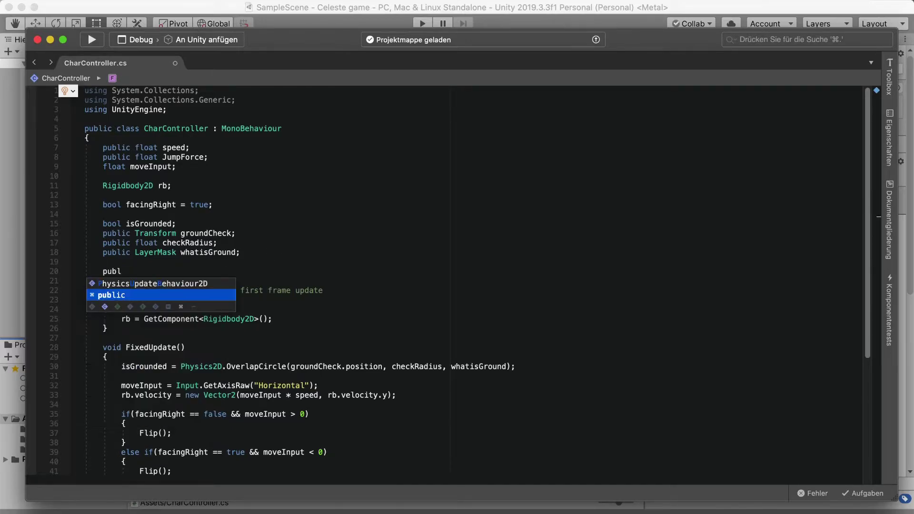
pyautogui.write('ic A')
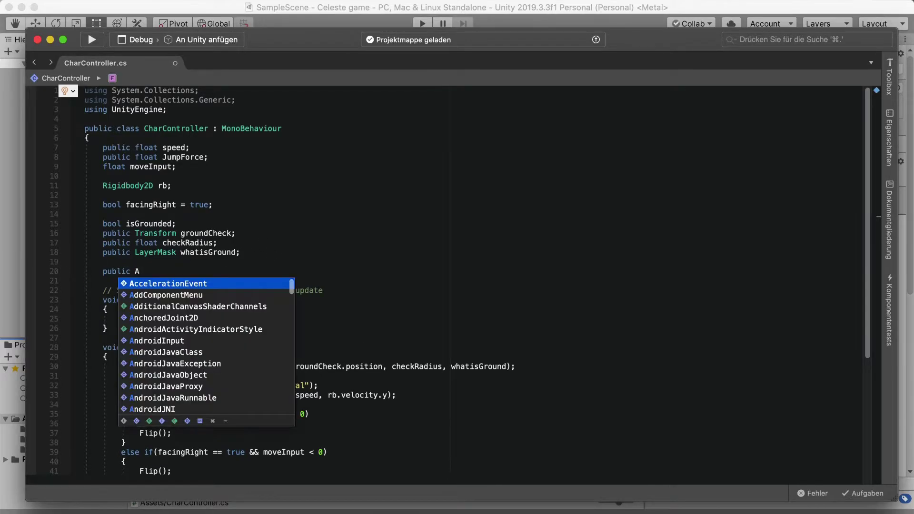
pyautogui.write('nimator ani')
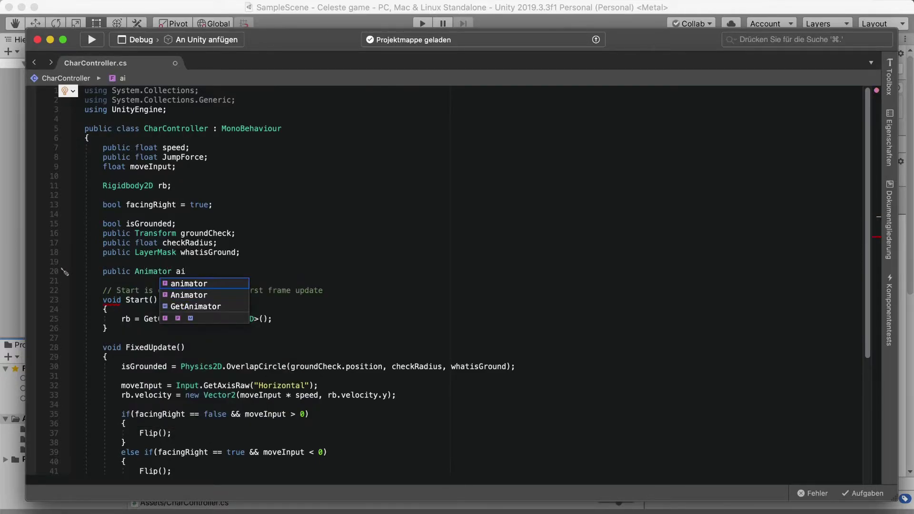
pyautogui.write('m;')
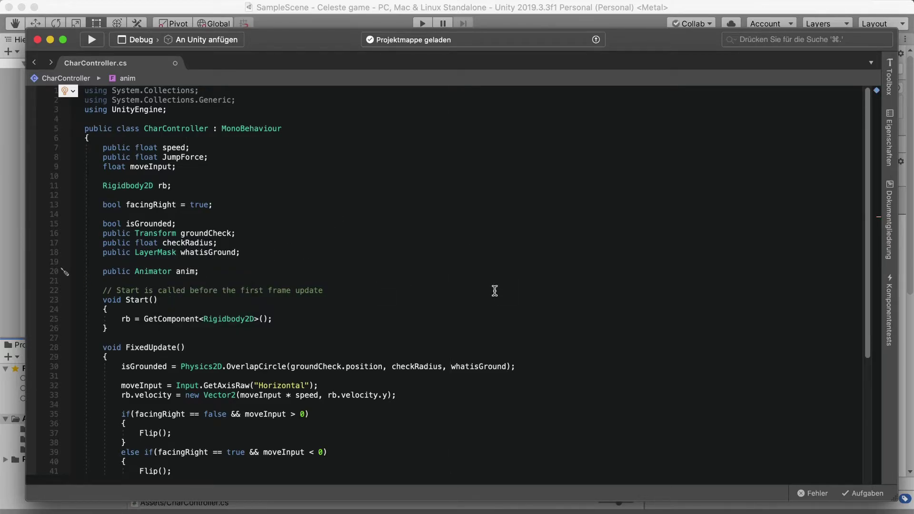
# Start an if statement testing isGrounded after the jump block in Update().
pyautogui.scroll(-5, 221, 297)
pyautogui.scroll(-6, 222, 297)
pyautogui.scroll(2, 194, 337)
pyautogui.click(195, 292)
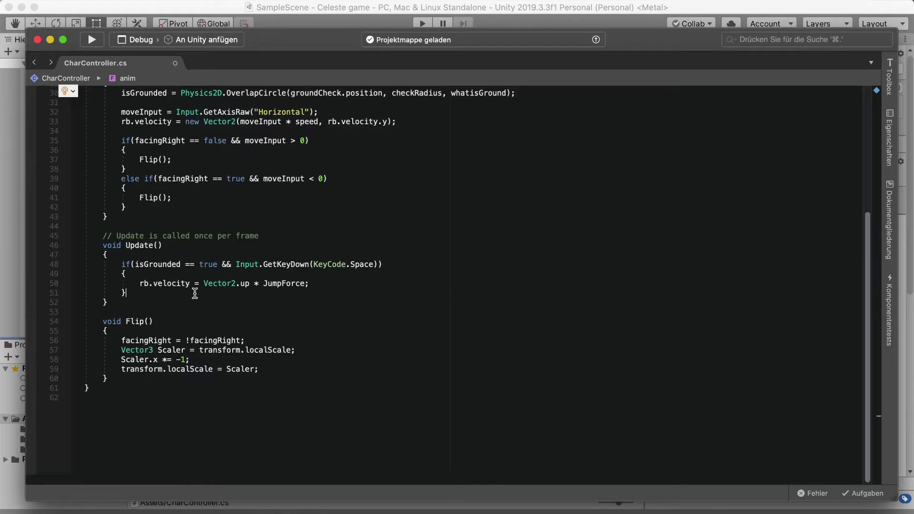
pyautogui.press('Return')
pyautogui.press('Return')
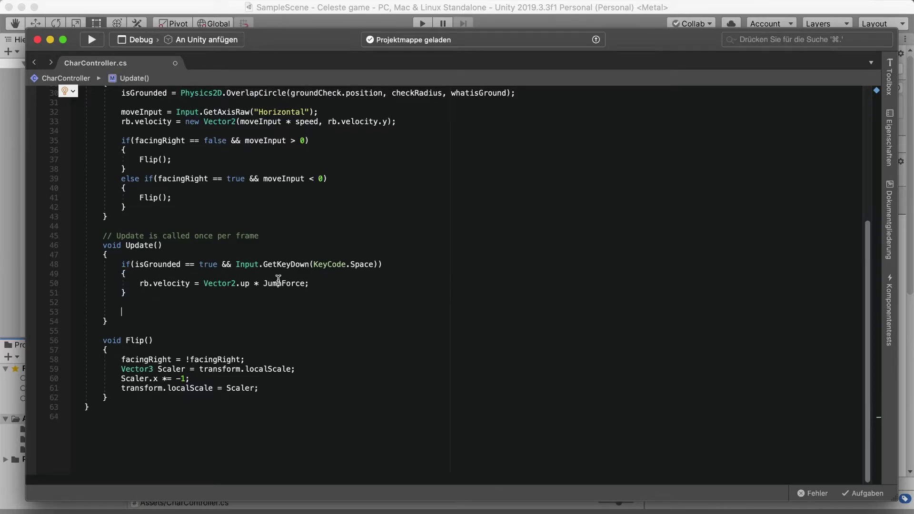
pyautogui.write('if')
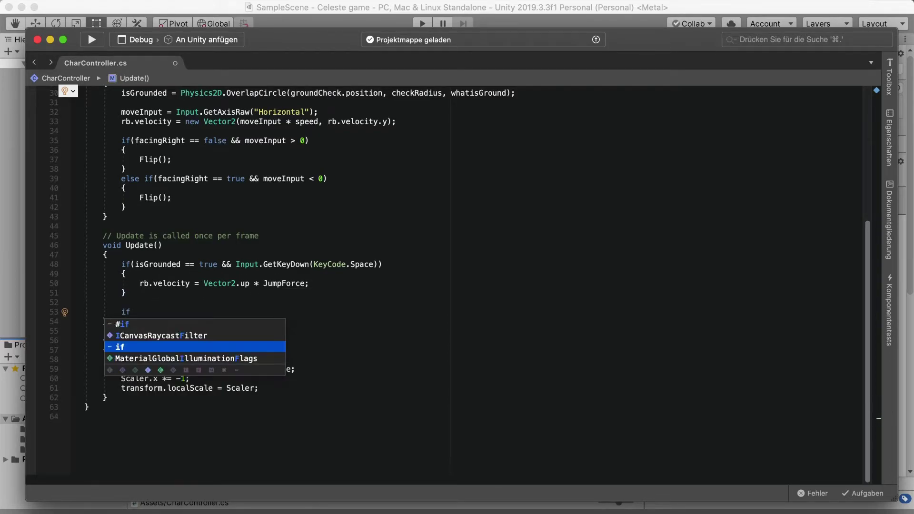
pyautogui.write('(is')
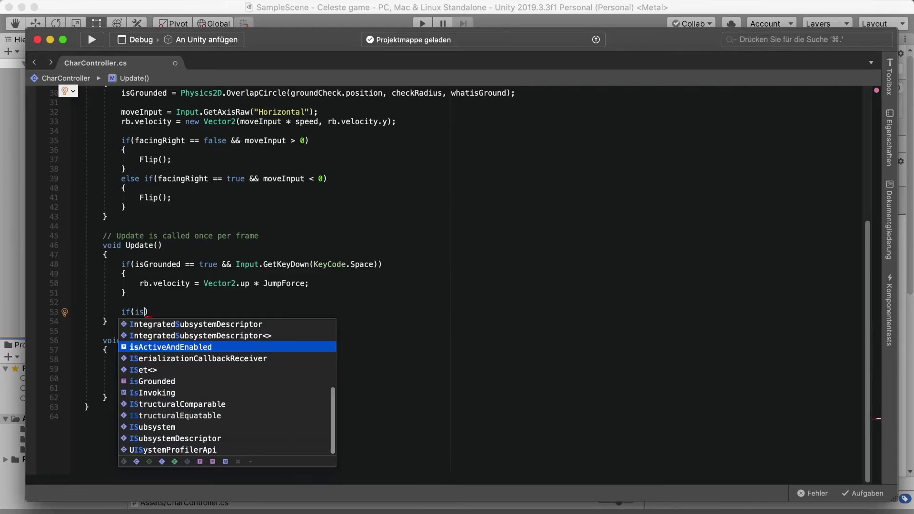
pyautogui.press('Down')
pyautogui.press('Down')
pyautogui.press('Down')
pyautogui.press('Return')
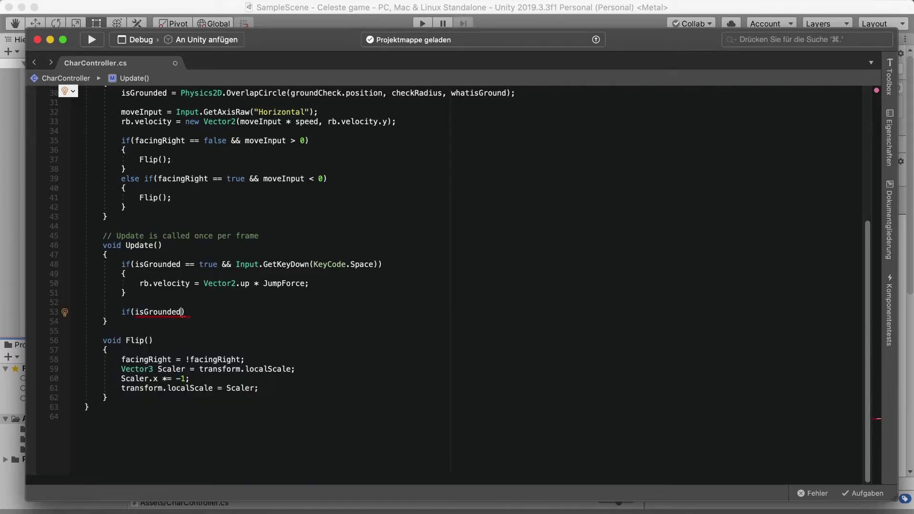
# Extend the new if condition with && moveInput != 0 and give it an empty body in braces.
pyautogui.write('&& move')
pyautogui.press('Return')
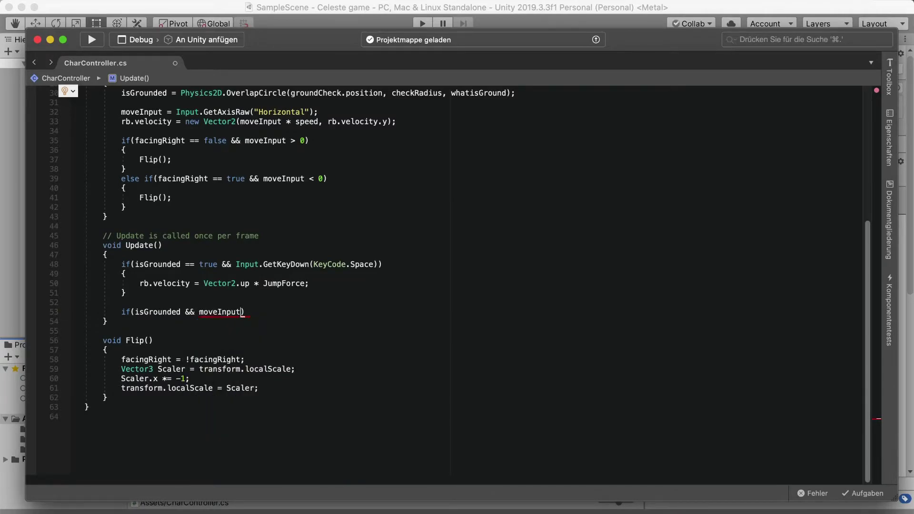
pyautogui.write('1')
pyautogui.write('!=')
pyautogui.write(' =')
pyautogui.press('BackSpace')
pyautogui.write('0){')
pyautogui.press('Return')
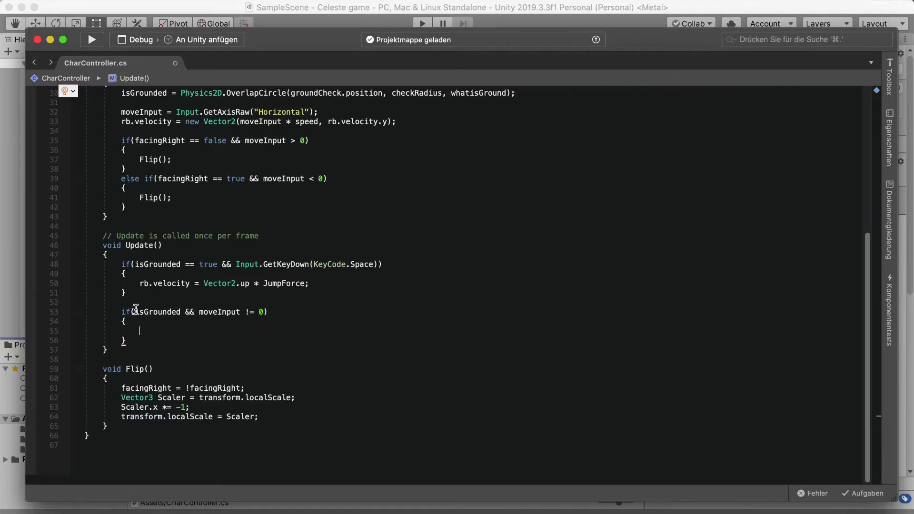
pyautogui.scroll(-2, 145, 308)
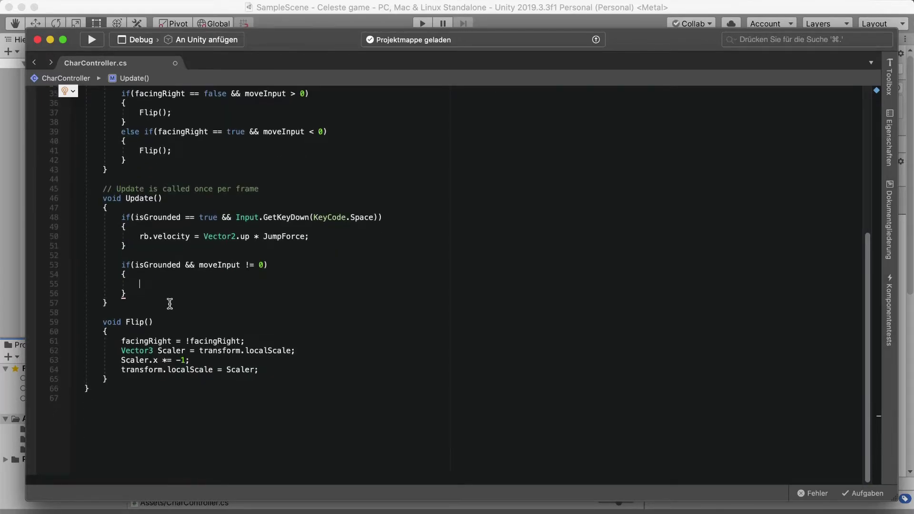
# Add an else branch with an empty body in braces after the isGrounded && moveInput != 0 condition in Update().
pyautogui.click(162, 294)
pyautogui.press('Return')
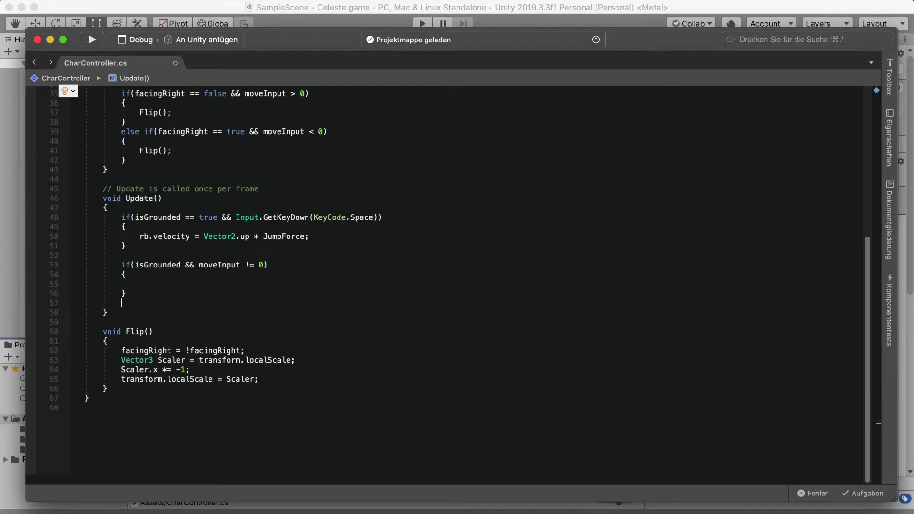
pyautogui.write('else')
pyautogui.press('Escape')
pyautogui.write('{')
pyautogui.press('Return')
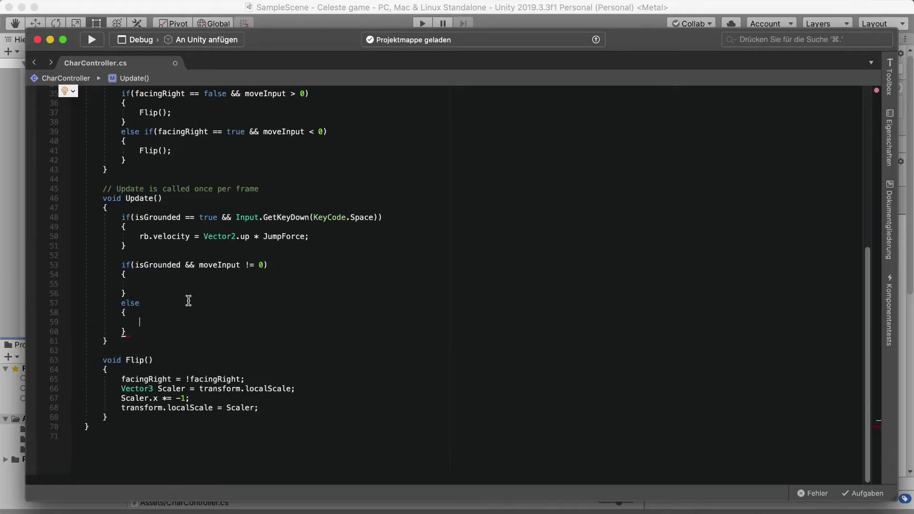
# Save the CharController script and return to the Unity editor.
pyautogui.scroll(-1, 143, 323)
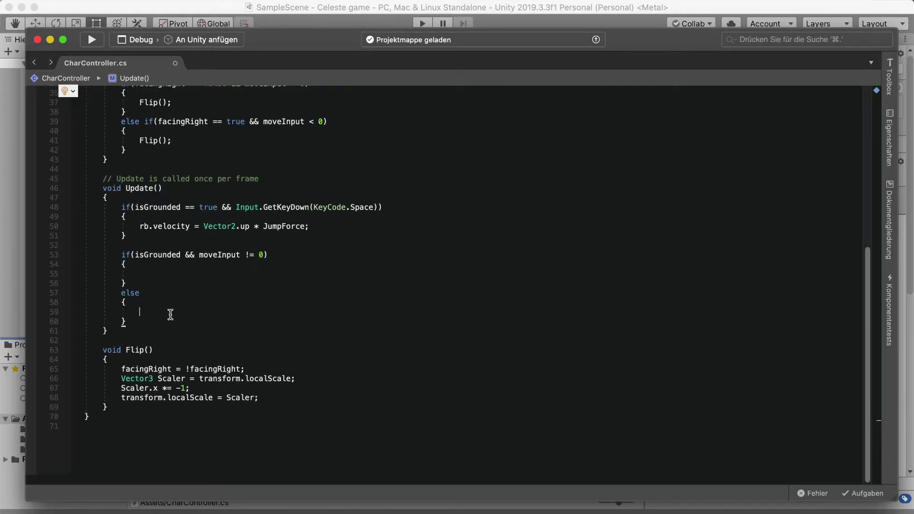
pyautogui.click(102, 1)
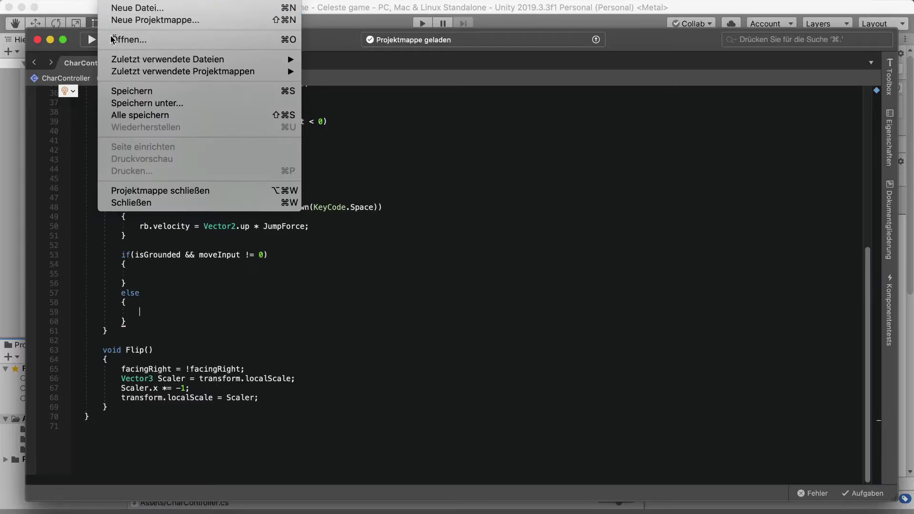
pyautogui.click(124, 90)
pyautogui.click(50, 40)
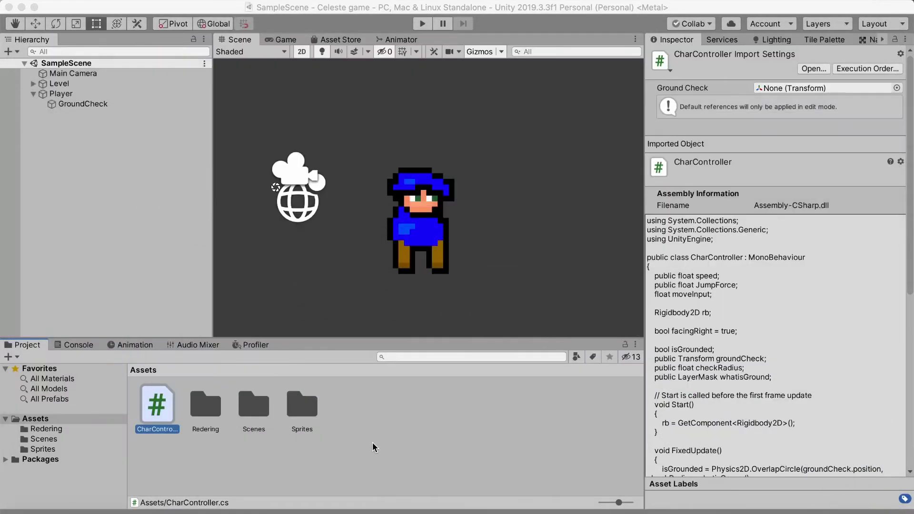
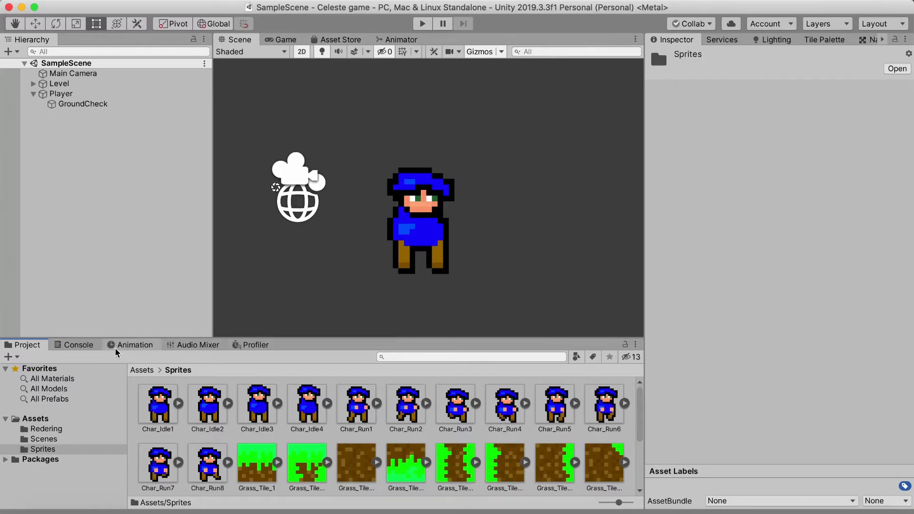
# Dock the Animation window beside the Animator so that it and the Sprites folder are visible together.
pyautogui.click(134, 346)
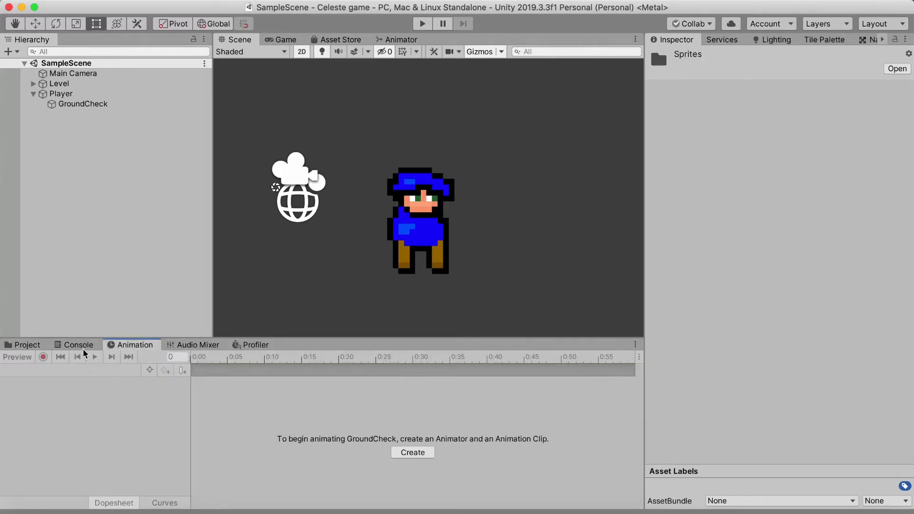
pyautogui.click(27, 344)
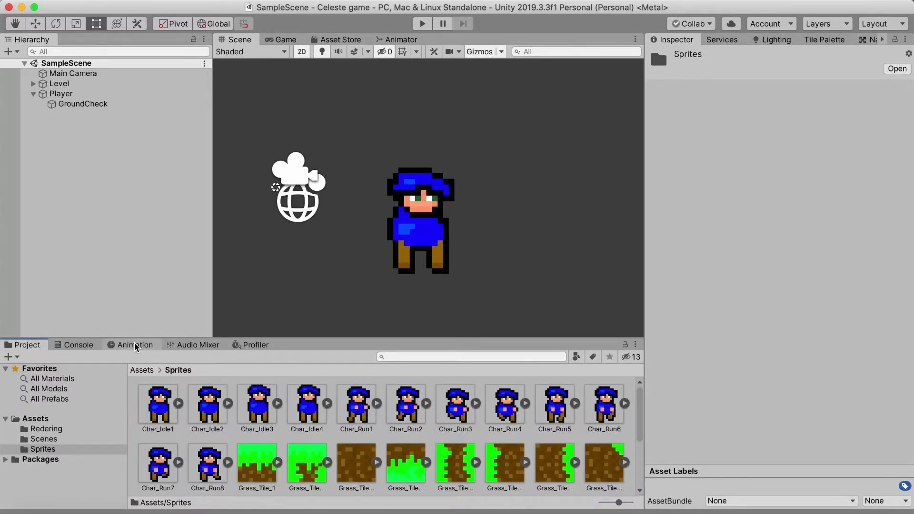
pyautogui.moveTo(135, 345); pyautogui.dragTo(438, 46)
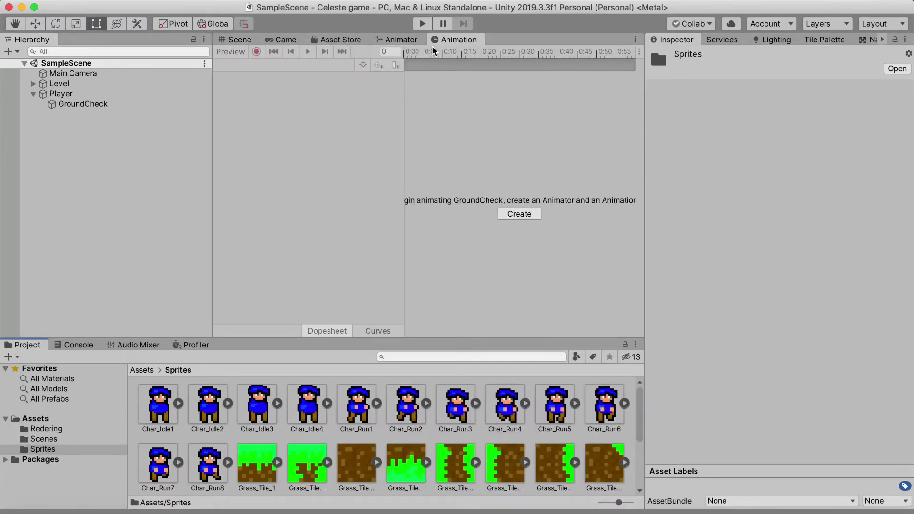
# Create an animation clip named Idle for the GroundCheck object and save it in the Assets folder.
pyautogui.click(518, 214)
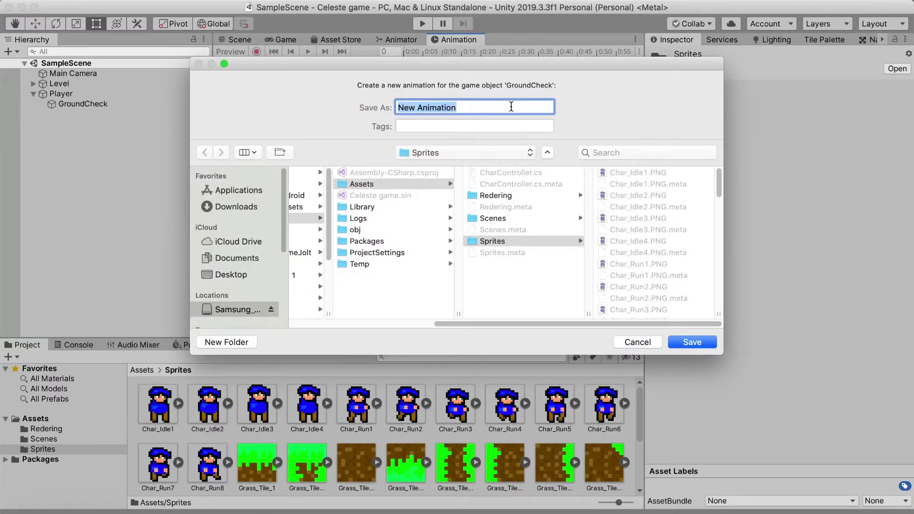
pyautogui.press('BackSpace')
pyautogui.write('W')
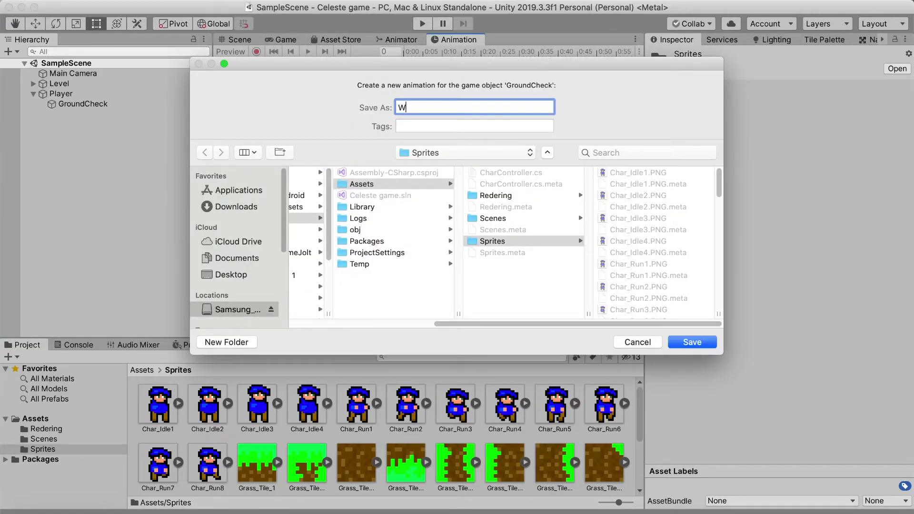
pyautogui.press('BackSpace')
pyautogui.write('Idle')
pyautogui.click(374, 185)
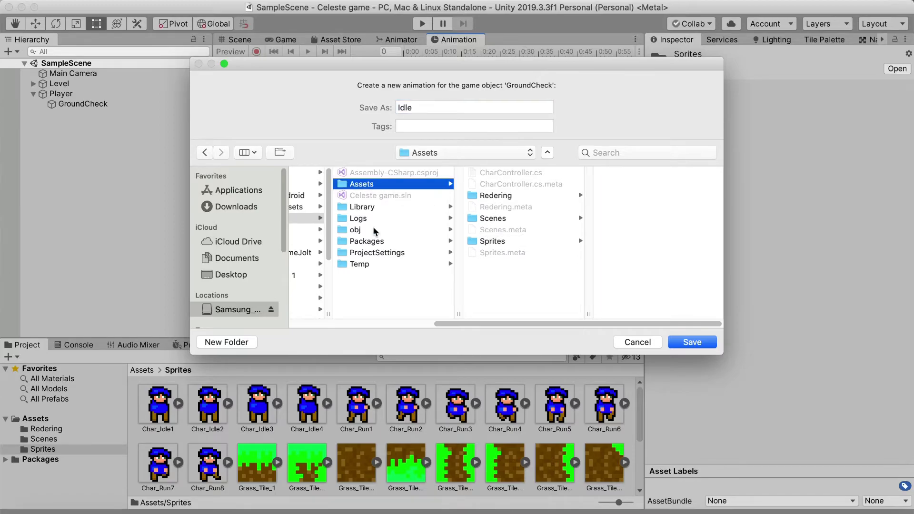
pyautogui.click(698, 343)
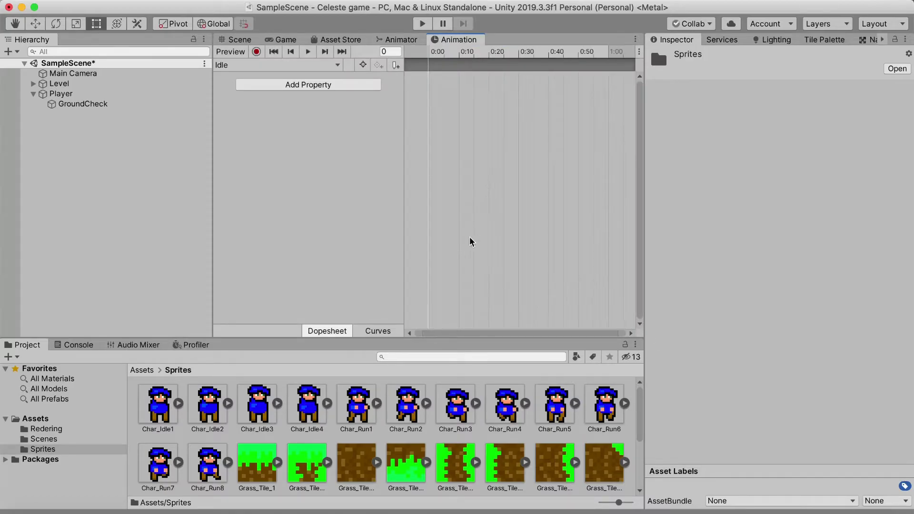
# Record the sprites Char_Idle1 to Char_Idle4 as keyframes in the Idle clip, and end the recording.
pyautogui.click(257, 53)
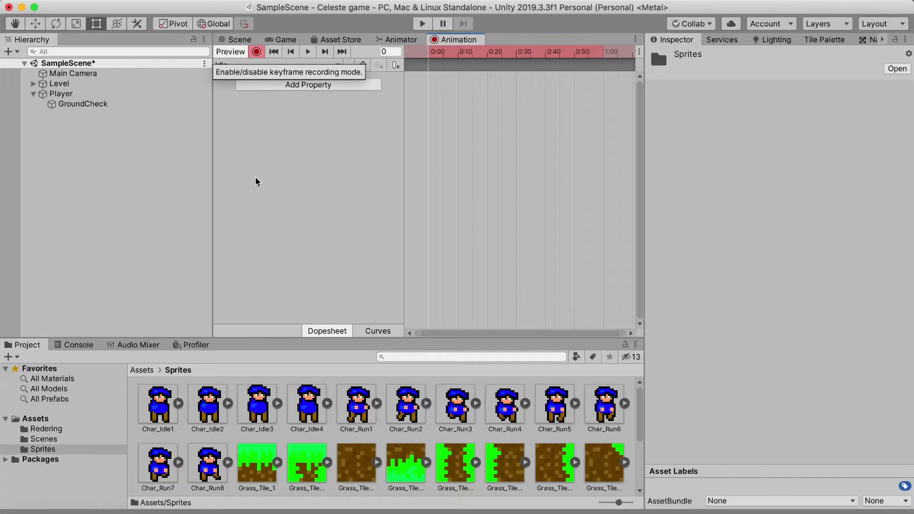
pyautogui.click(159, 408)
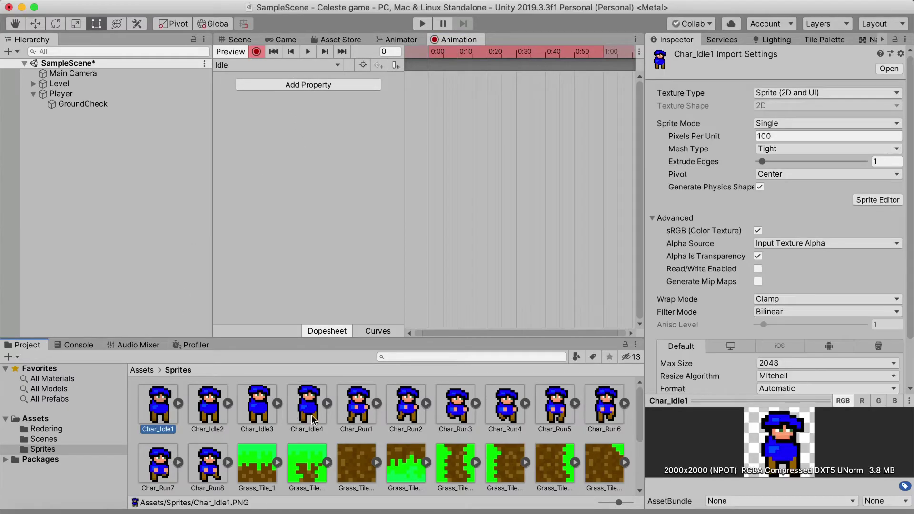
pyautogui.keyDown('shift'); pyautogui.click(316, 419); pyautogui.keyUp('shift')
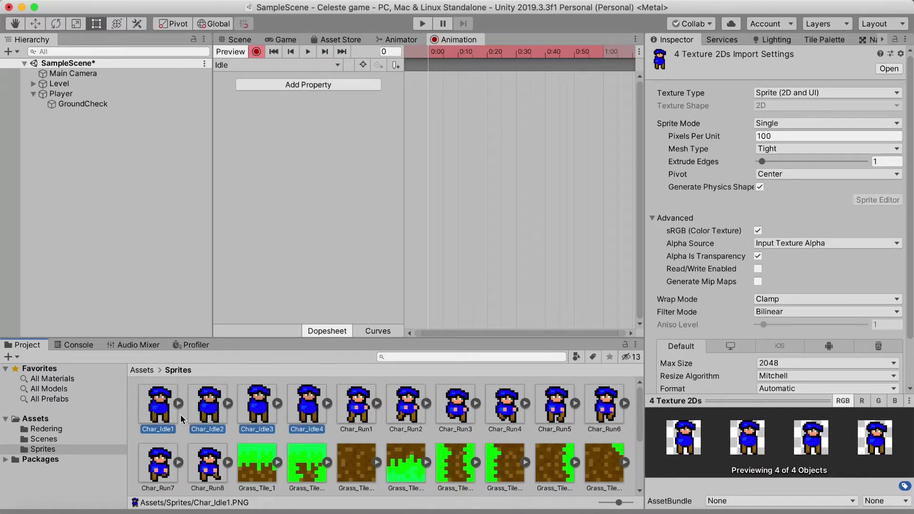
pyautogui.moveTo(166, 417); pyautogui.dragTo(443, 156)
pyautogui.click(256, 51)
pyautogui.scroll(-2, 562, 138)
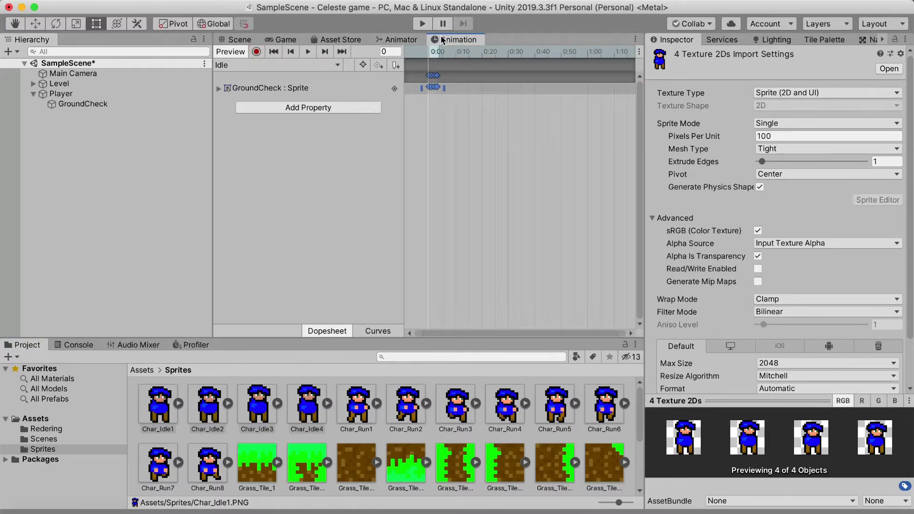
# Show the Assets folder's contents and dock the Animation window back between Console and Audio Mixer.
pyautogui.click(142, 371)
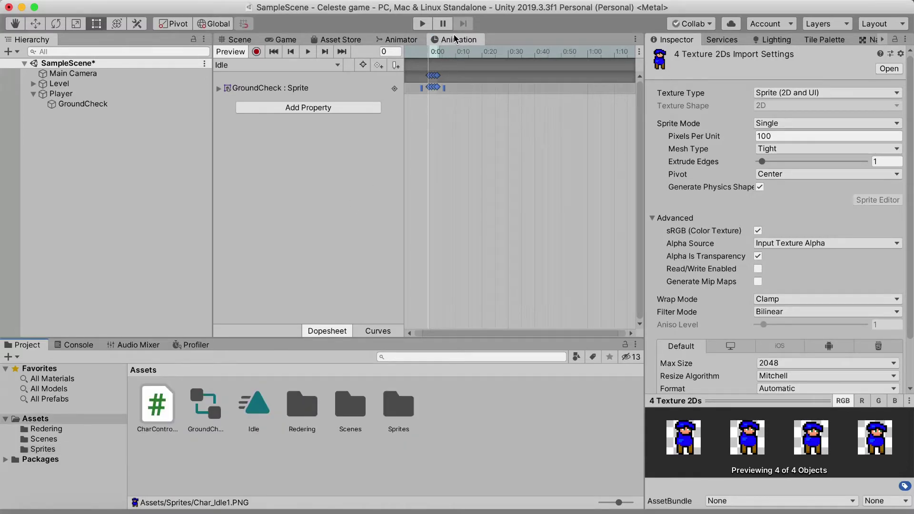
pyautogui.moveTo(454, 39); pyautogui.dragTo(121, 349)
pyautogui.scroll(-3, 407, 249)
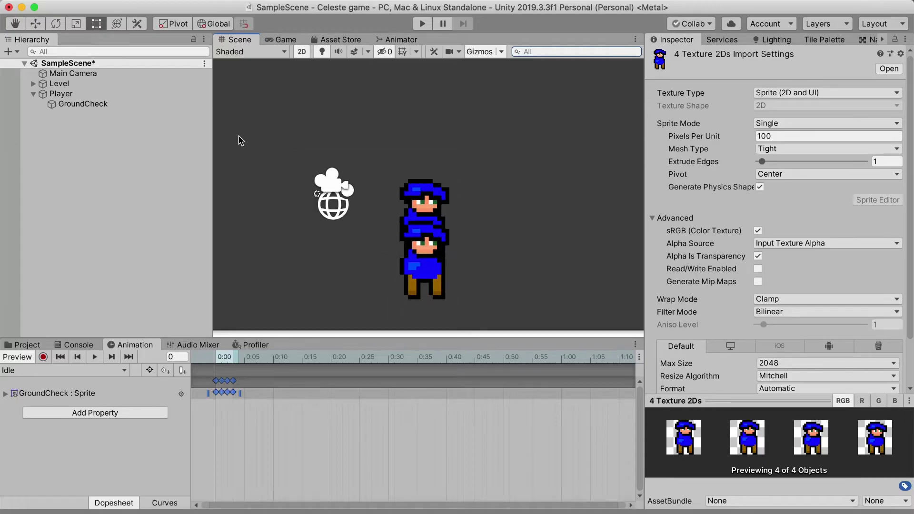
pyautogui.scroll(-3, 401, 241)
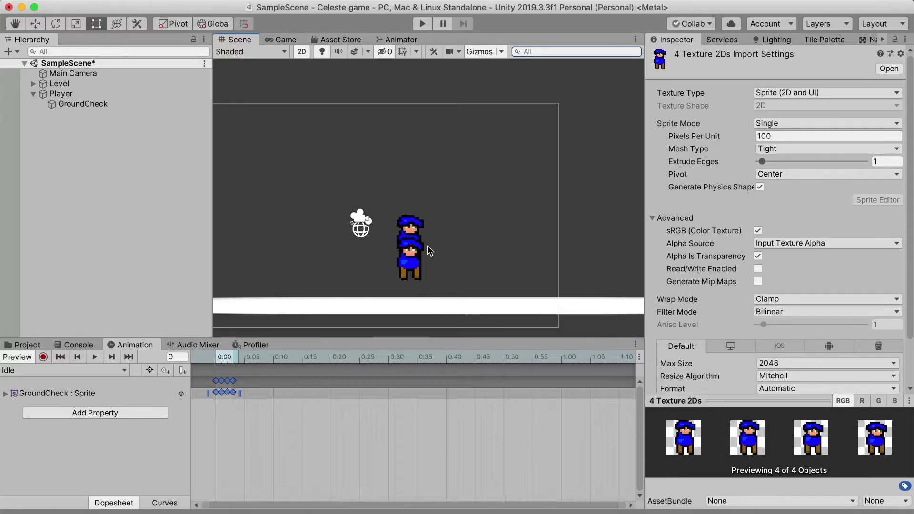
pyautogui.moveTo(222, 353); pyautogui.dragTo(197, 357)
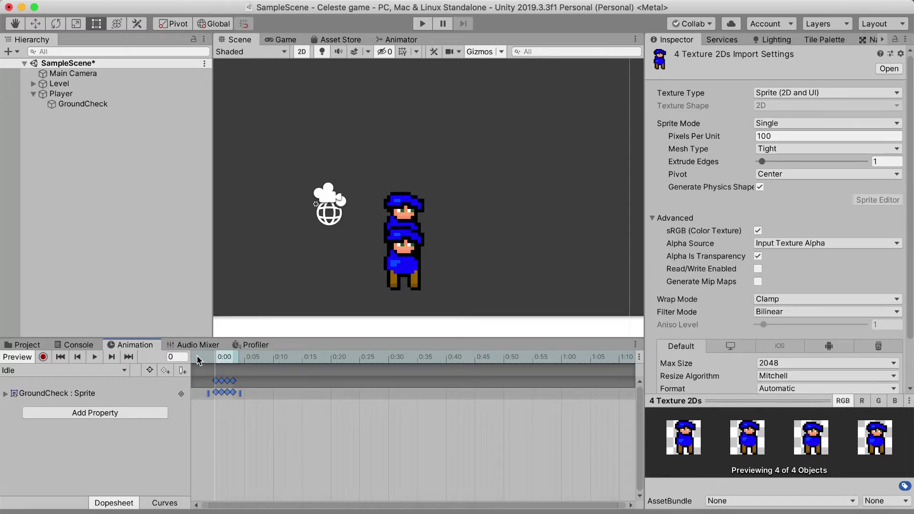
# Set the Player object's position to 0 on X, Y and Z.
pyautogui.click(72, 94)
pyautogui.click(828, 105)
pyautogui.press('BackSpace')
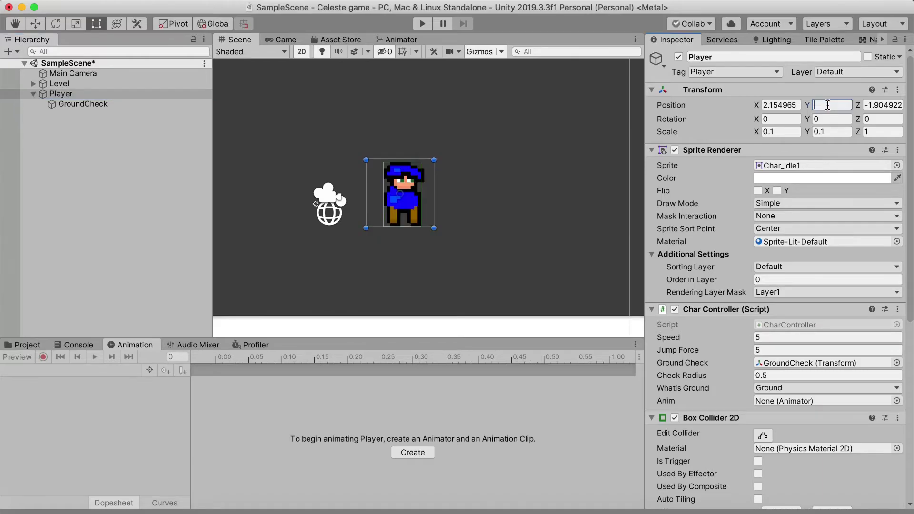
pyautogui.write('0')
pyautogui.click(781, 105)
pyautogui.write('0')
pyautogui.click(871, 104)
pyautogui.press('BackSpace')
pyautogui.scroll(-2, 443, 190)
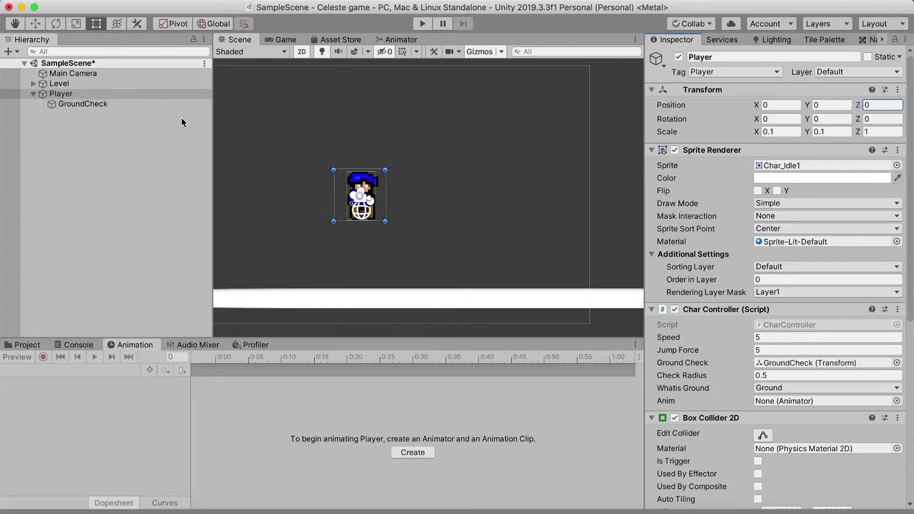
# Check the GroundCheck object's components and add an Animator component to the Player object.
pyautogui.click(75, 103)
pyautogui.click(67, 94)
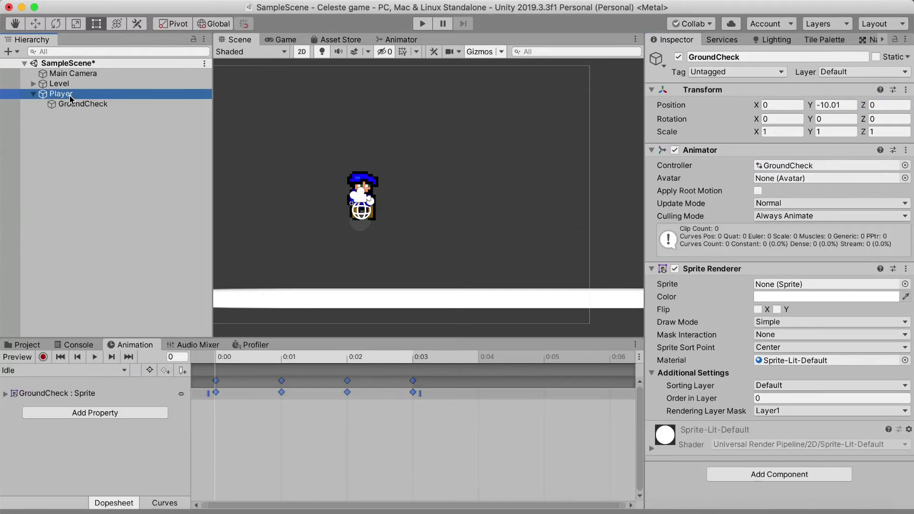
pyautogui.click(62, 104)
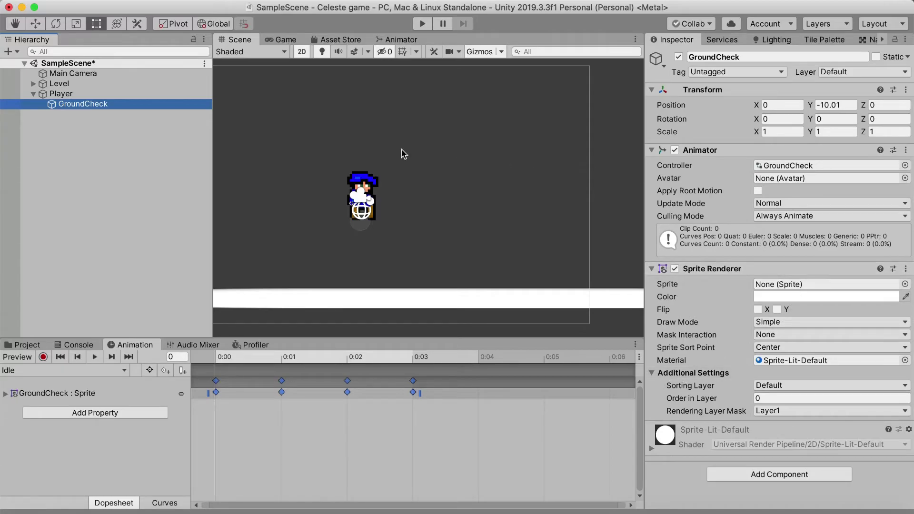
pyautogui.click(75, 93)
pyautogui.scroll(-8, 759, 428)
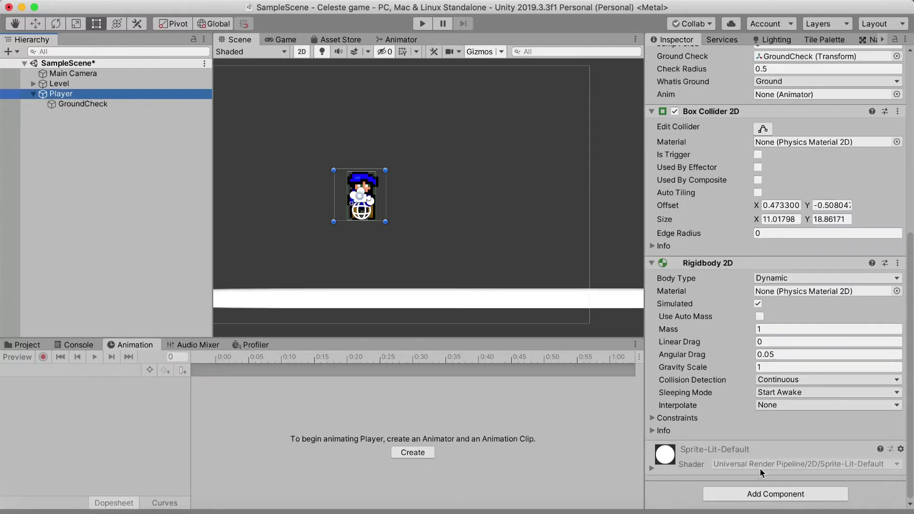
pyautogui.click(756, 495)
pyautogui.write('ani')
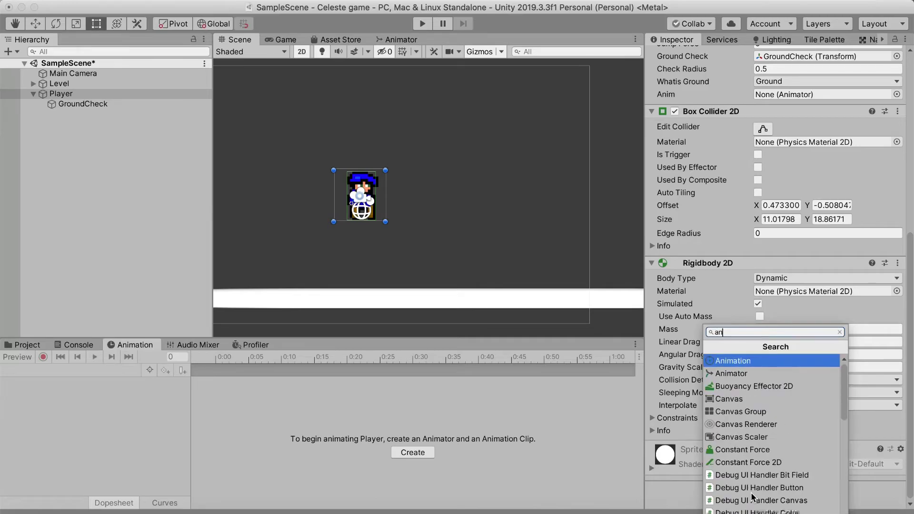
pyautogui.click(739, 374)
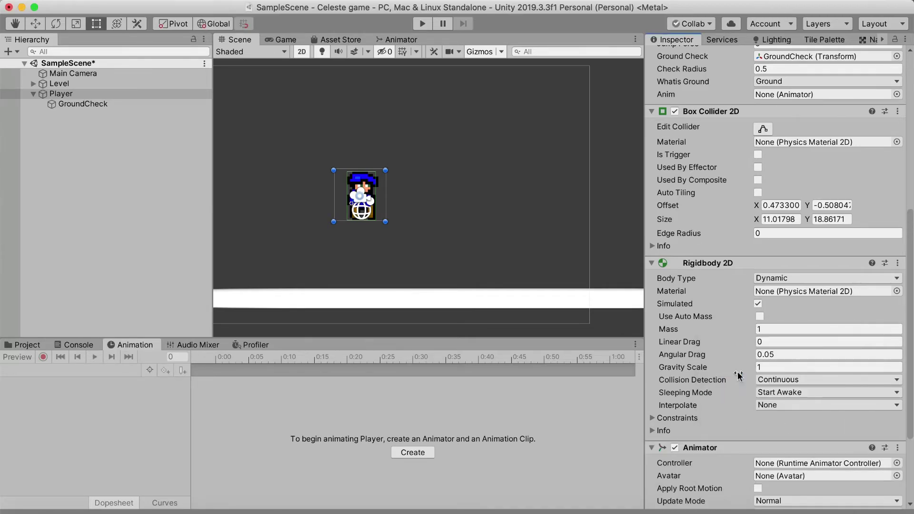
# Assign the GroundCheck animator controller to the Player's Animator component.
pyautogui.scroll(-3, 809, 381)
pyautogui.click(897, 344)
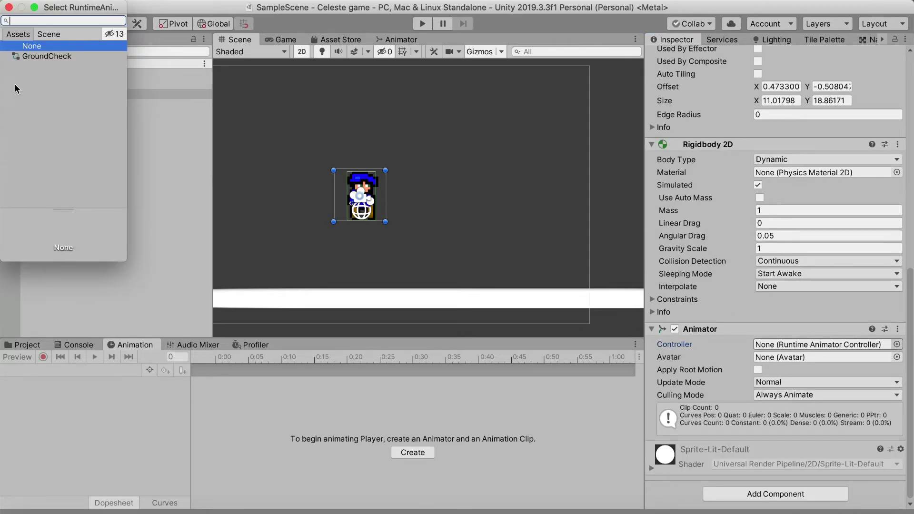
pyautogui.click(34, 57)
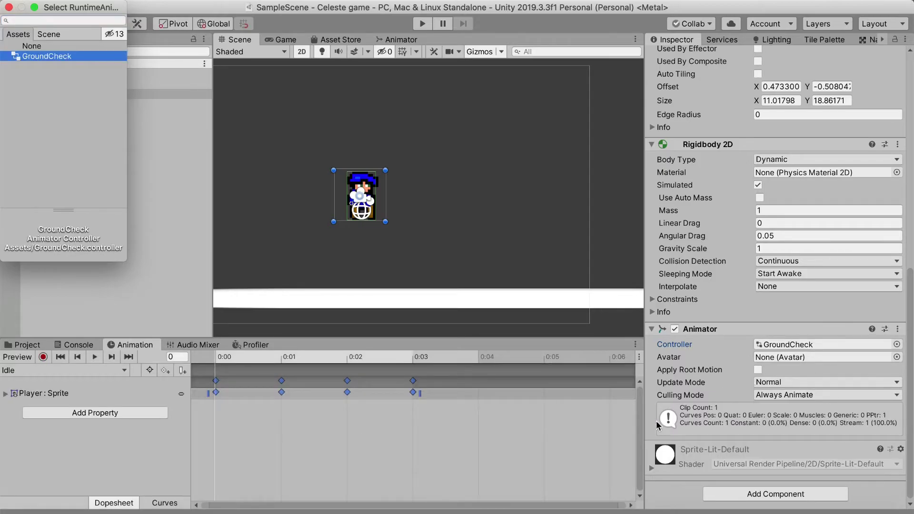
pyautogui.click(478, 406)
# Remove the Animator component from the GroundCheck object.
pyautogui.click(72, 104)
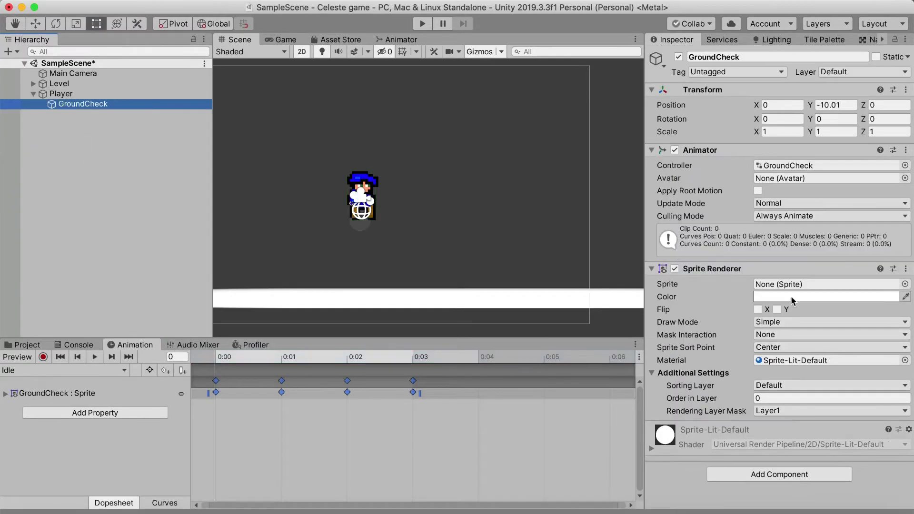
pyautogui.click(905, 150)
pyautogui.click(840, 180)
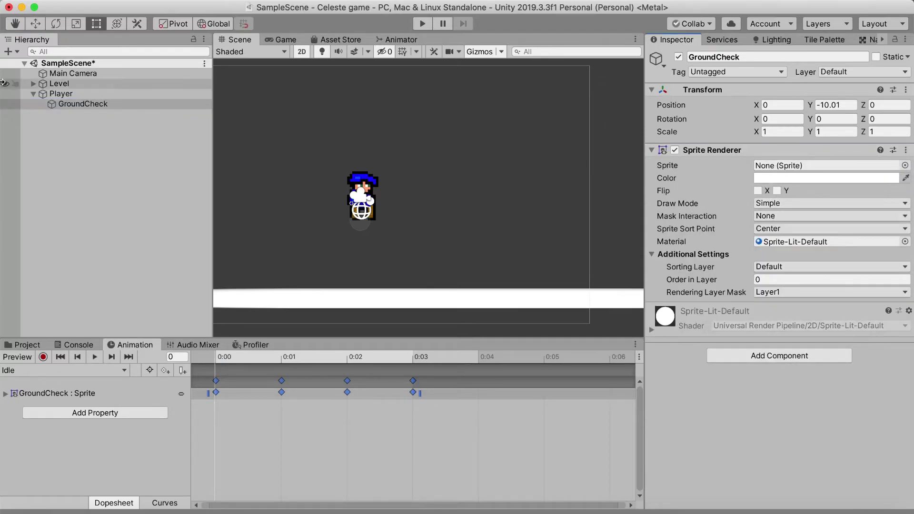
# Collapse the Player object in the hierarchy and play its Idle animation as a preview.
pyautogui.click(82, 94)
pyautogui.press('Left')
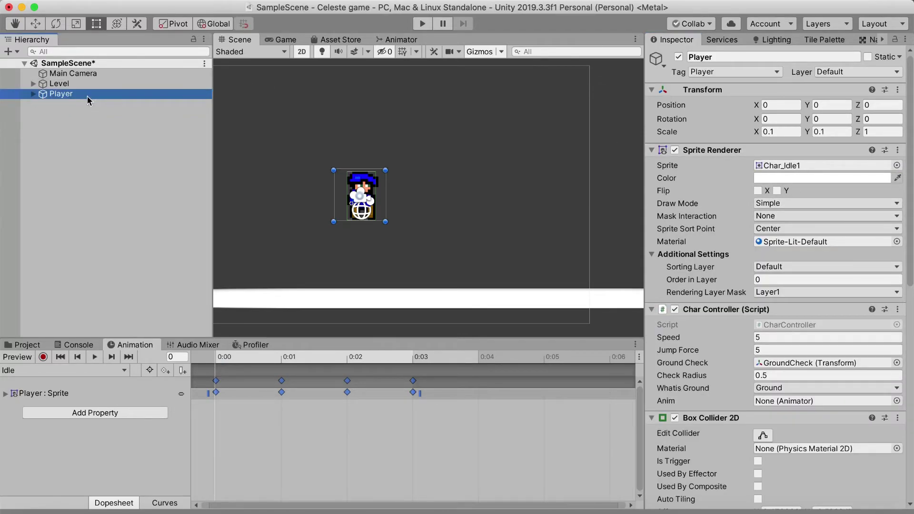
pyautogui.click(230, 356)
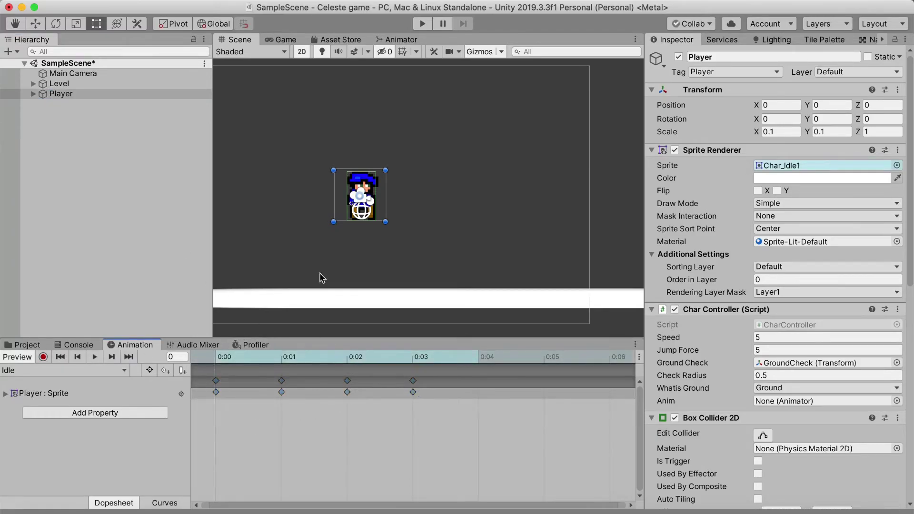
pyautogui.click(94, 356)
pyautogui.scroll(1, 221, 303)
pyautogui.scroll(-1, 400, 245)
# Stretch the Idle animation's four keyframes evenly so the last one falls at about 0:31.
pyautogui.moveTo(416, 403); pyautogui.dragTo(184, 369)
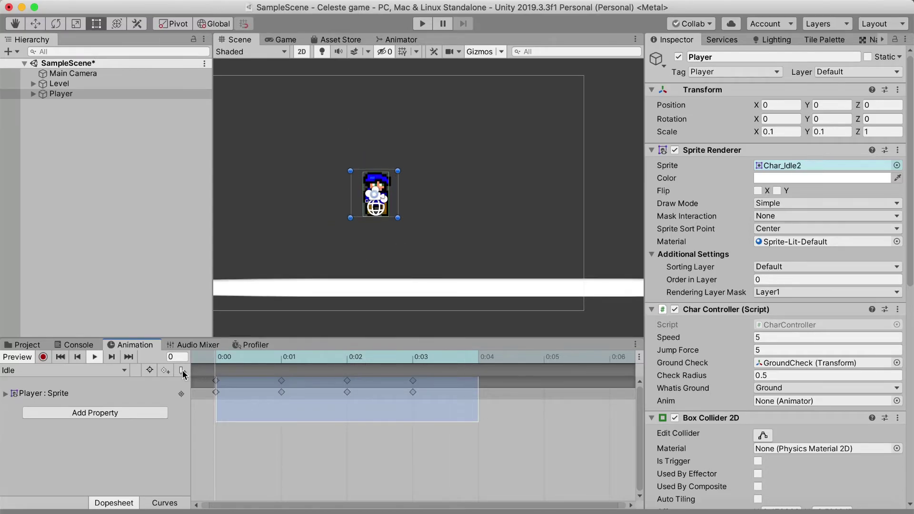
pyautogui.scroll(-2, 408, 412)
pyautogui.scroll(-2, 330, 417)
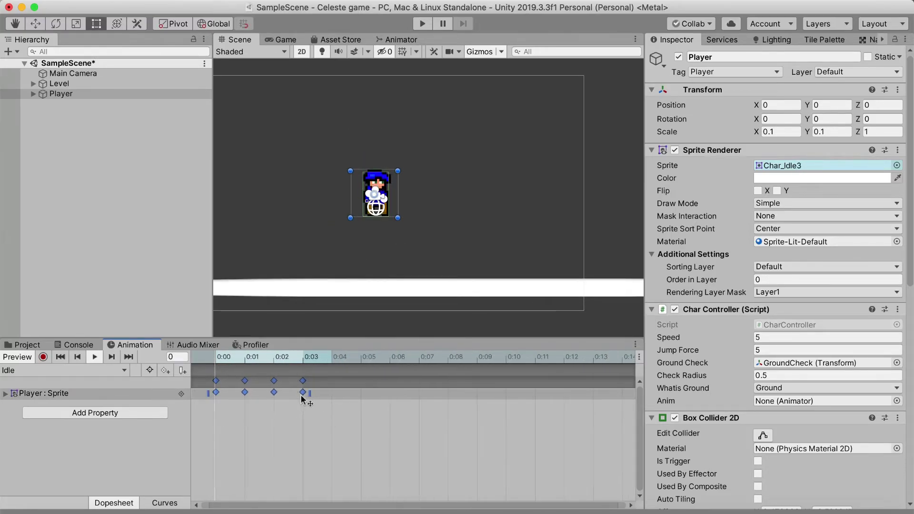
pyautogui.moveTo(330, 417); pyautogui.dragTo(535, 430)
pyautogui.scroll(-2, 387, 416)
pyautogui.moveTo(446, 393); pyautogui.dragTo(545, 408)
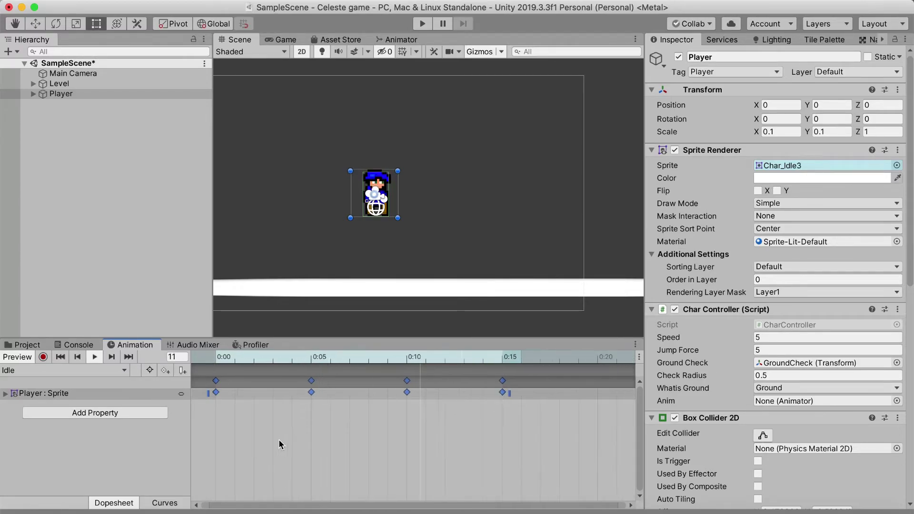
pyautogui.scroll(-2, 422, 423)
pyautogui.moveTo(449, 393); pyautogui.dragTo(552, 402)
pyautogui.scroll(-2, 395, 440)
pyautogui.scroll(-2, 400, 437)
# Preview the retimed Idle animation in the scene, then test it briefly in play mode.
pyautogui.press('space')
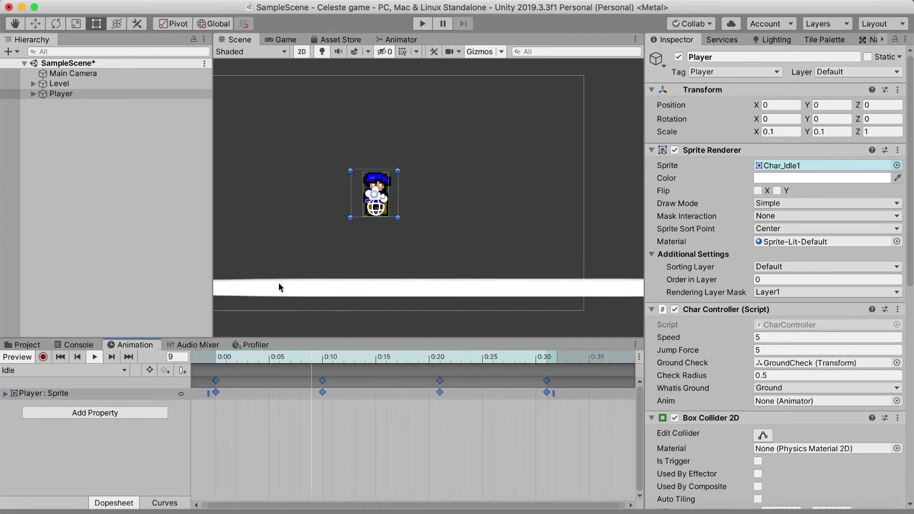
pyautogui.press('space')
pyautogui.press('space')
pyautogui.press('space')
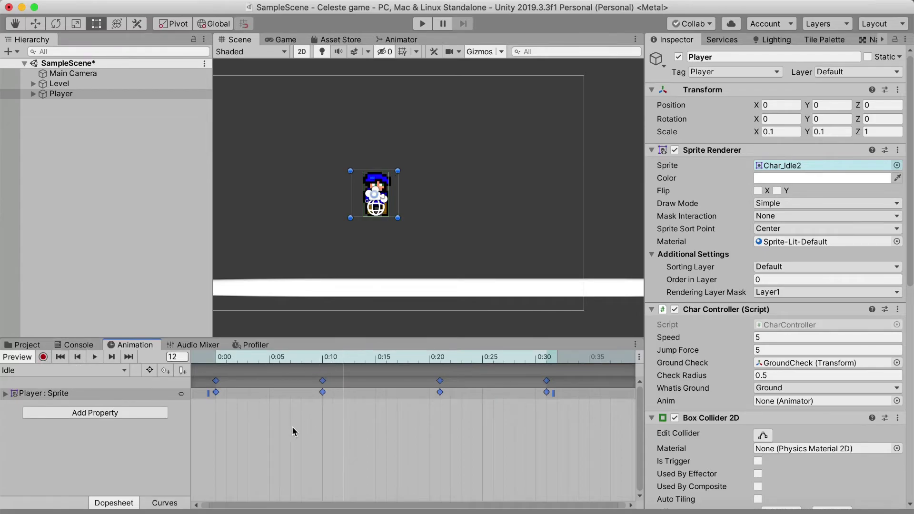
pyautogui.click(24, 345)
pyautogui.click(422, 23)
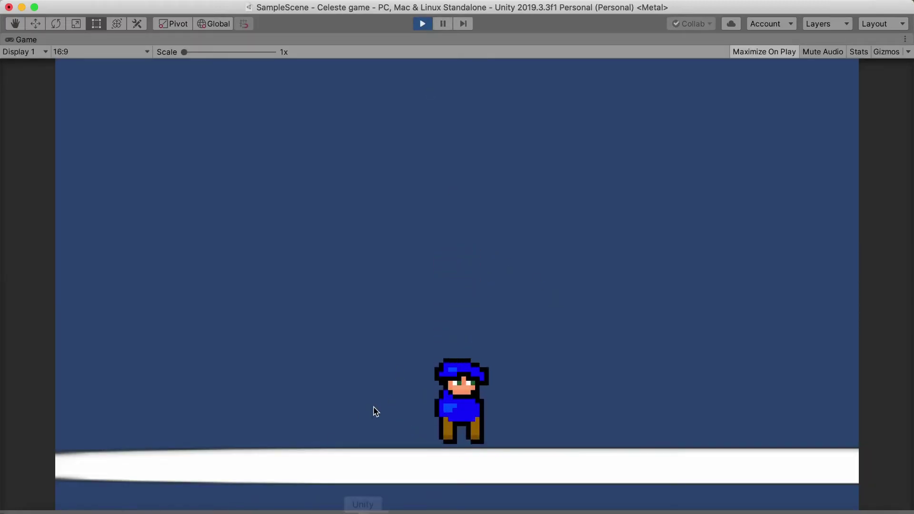
pyautogui.click(423, 24)
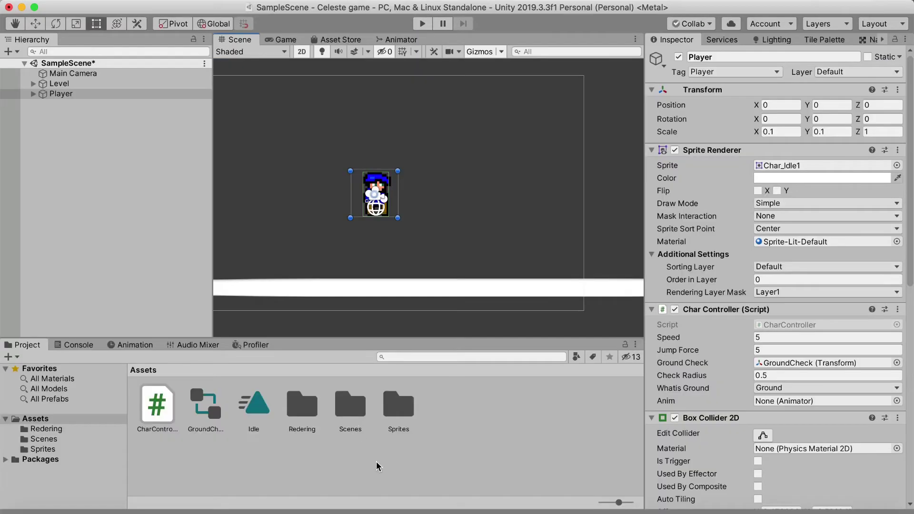
# Create a folder named Animations in the project's Assets.
pyautogui.rightClick(236, 464)
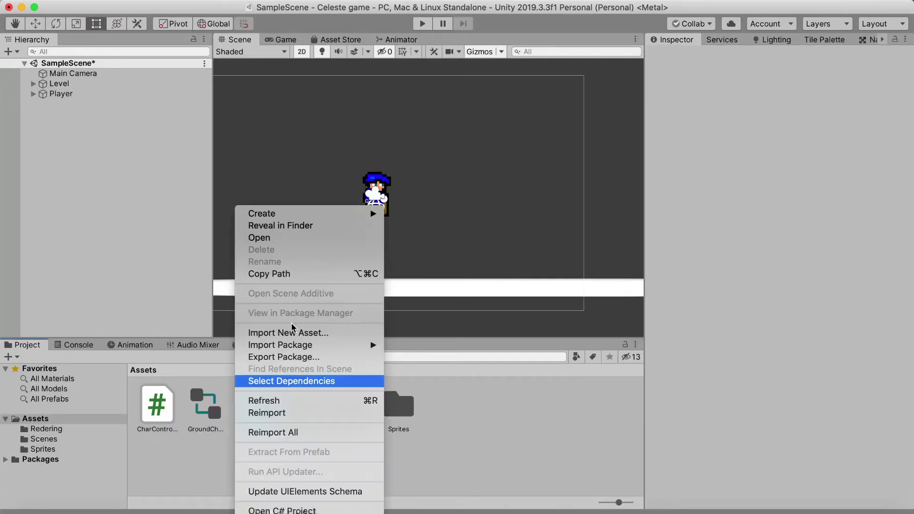
pyautogui.moveTo(261, 213)
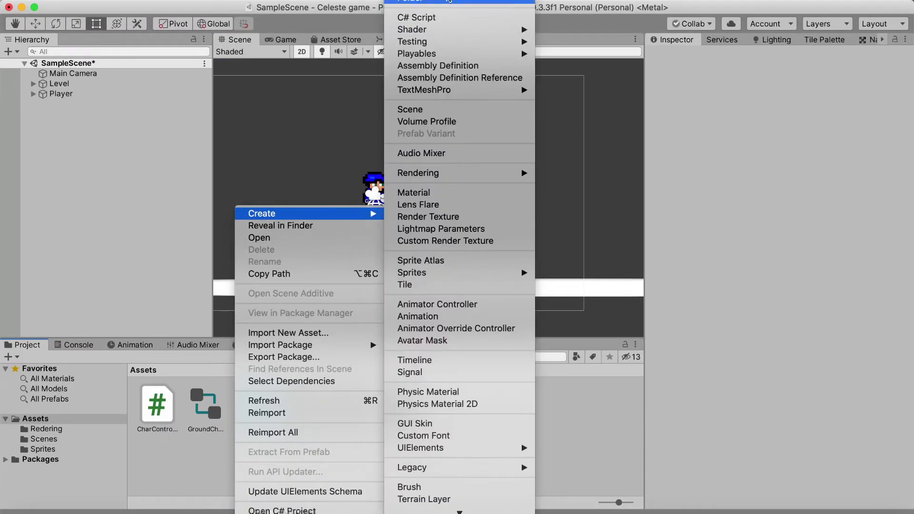
pyautogui.click(476, 3)
pyautogui.press('BackSpace')
pyautogui.write('Ani')
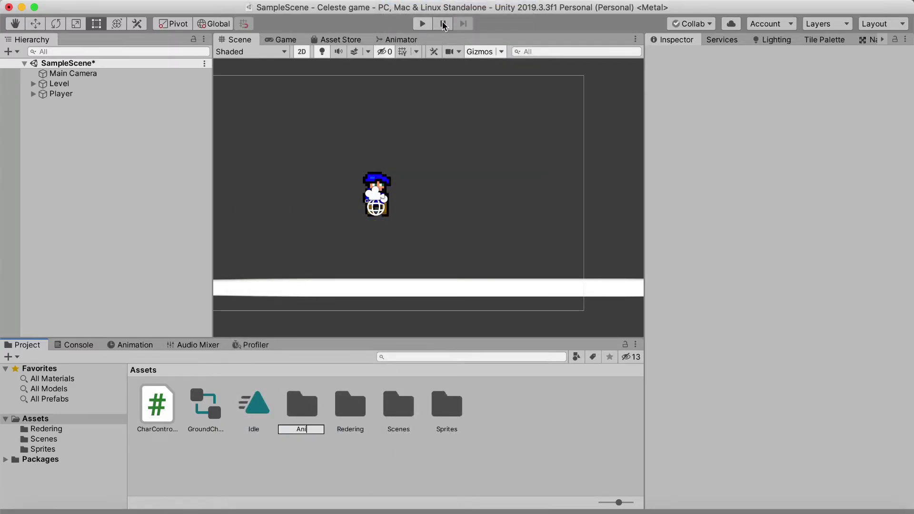
pyautogui.write('mations')
pyautogui.press('Return')
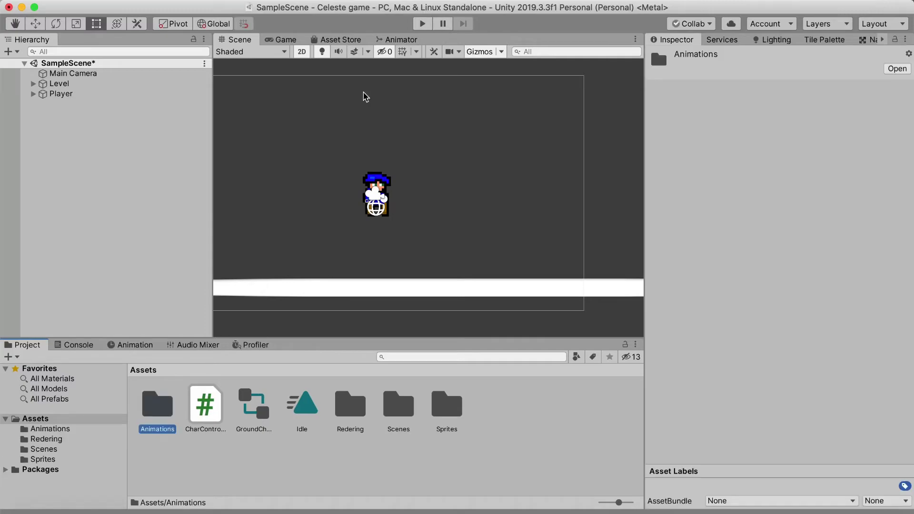
# Move the GroundCheck controller and the Idle clip into the Animations folder and open that folder.
pyautogui.click(260, 412)
pyautogui.moveTo(259, 412); pyautogui.dragTo(186, 414)
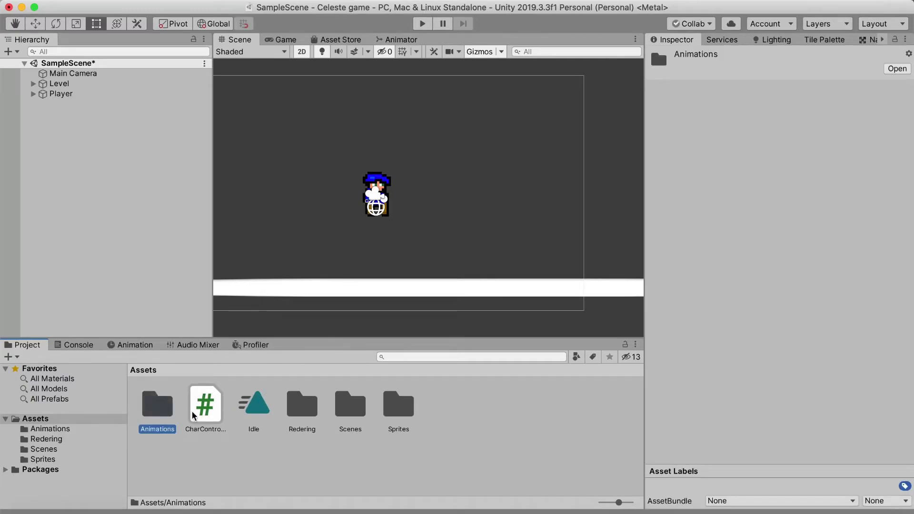
pyautogui.moveTo(259, 421); pyautogui.dragTo(161, 410)
pyautogui.click(261, 466)
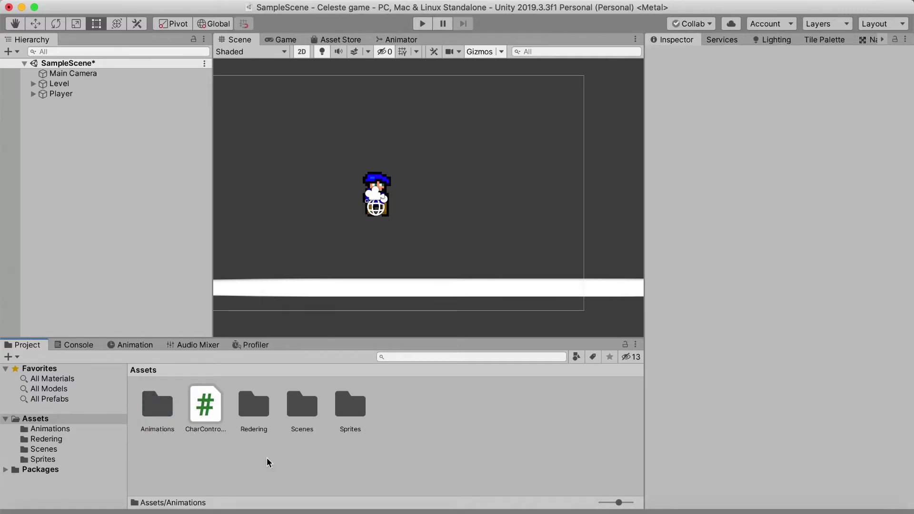
pyautogui.doubleClick(160, 415)
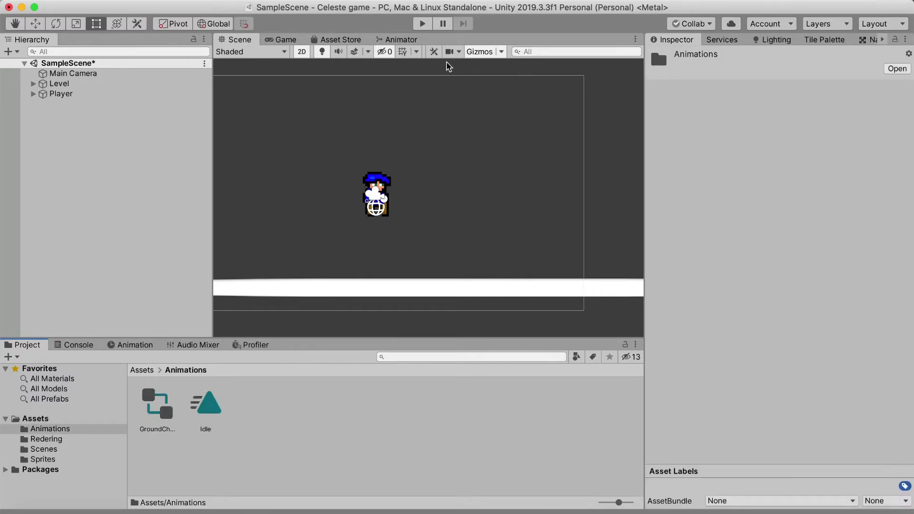
# Dock the Animation window beside the Animator and create a clip named Walk for the Player in the Animations folder.
pyautogui.click(129, 346)
pyautogui.moveTo(129, 345); pyautogui.dragTo(496, 37)
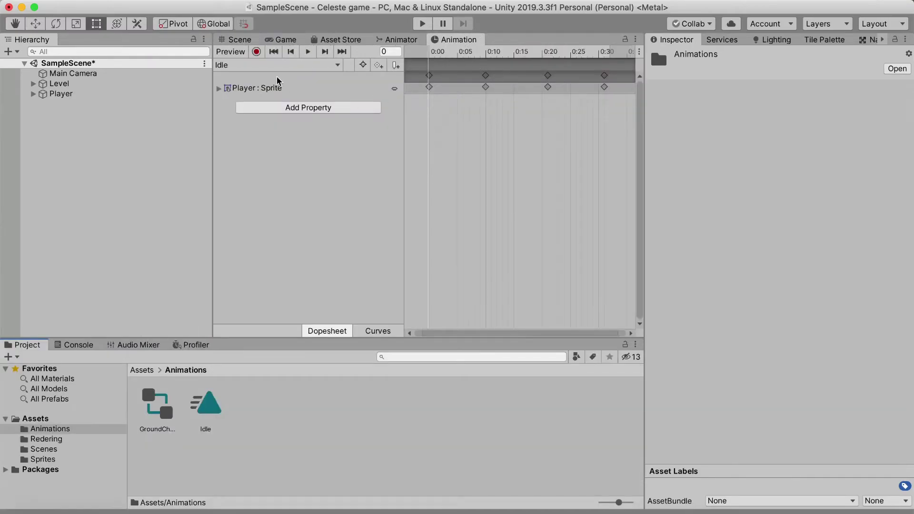
pyautogui.click(250, 64)
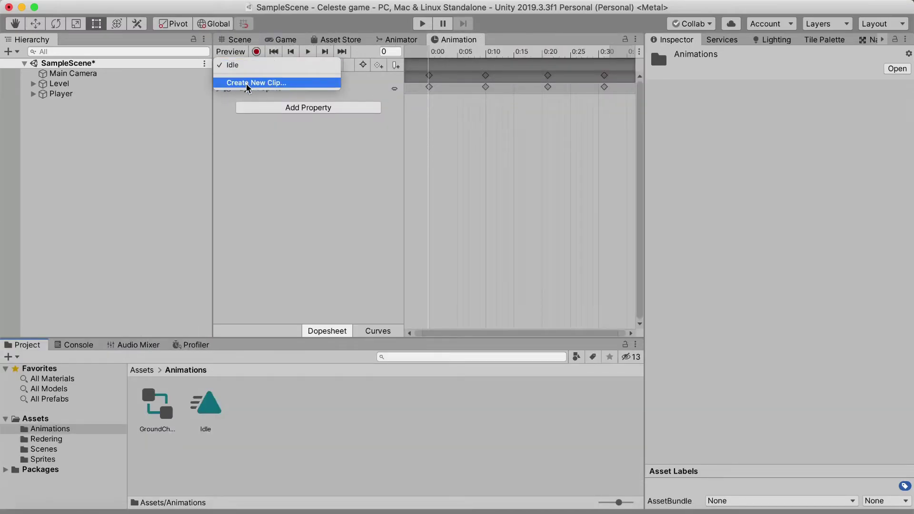
pyautogui.click(247, 83)
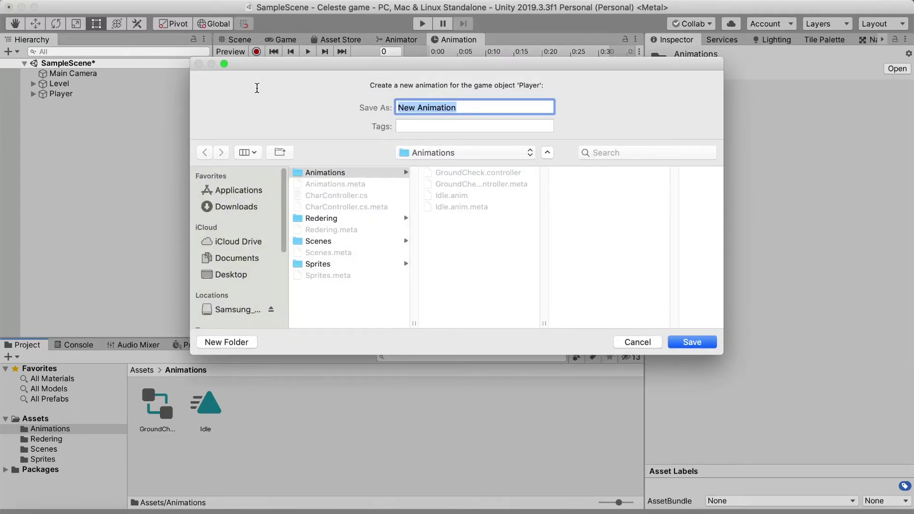
pyautogui.press('BackSpace')
pyautogui.write('Walk')
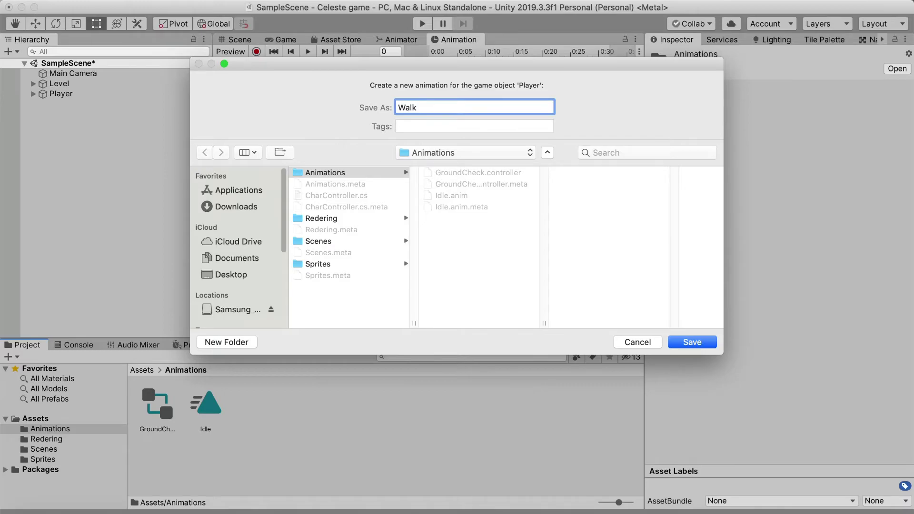
pyautogui.click(707, 344)
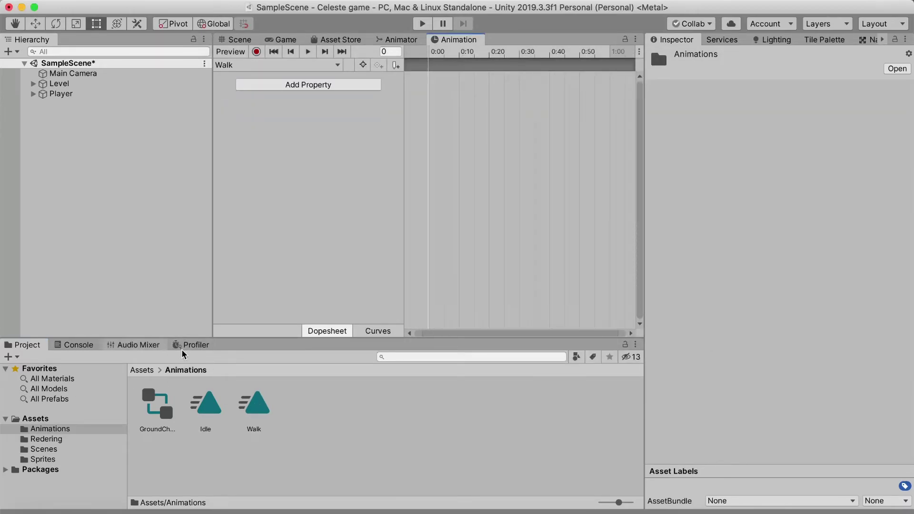
# Add the sprites Char_Run1 through Char_Run8 from the Sprites folder to the Walk clip's timeline.
pyautogui.click(141, 371)
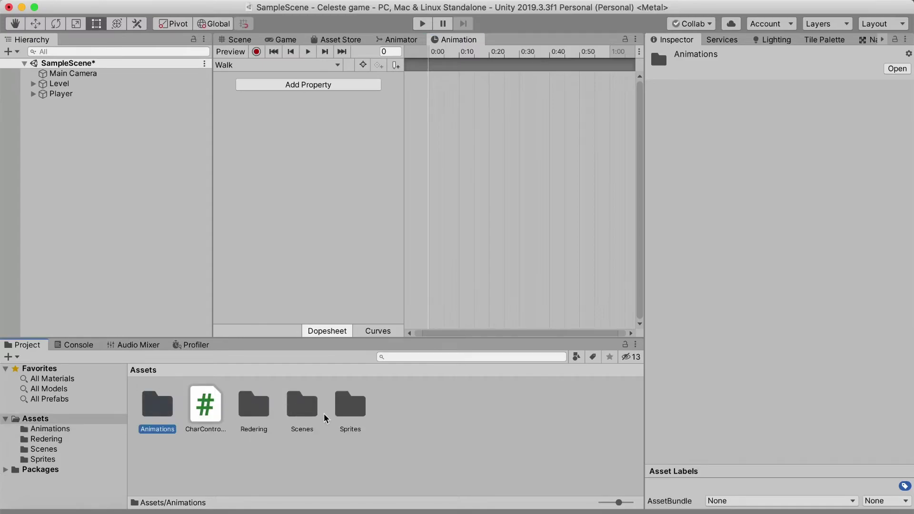
pyautogui.doubleClick(344, 411)
pyautogui.click(358, 409)
pyautogui.keyDown('shift'); pyautogui.click(208, 478); pyautogui.keyUp('shift')
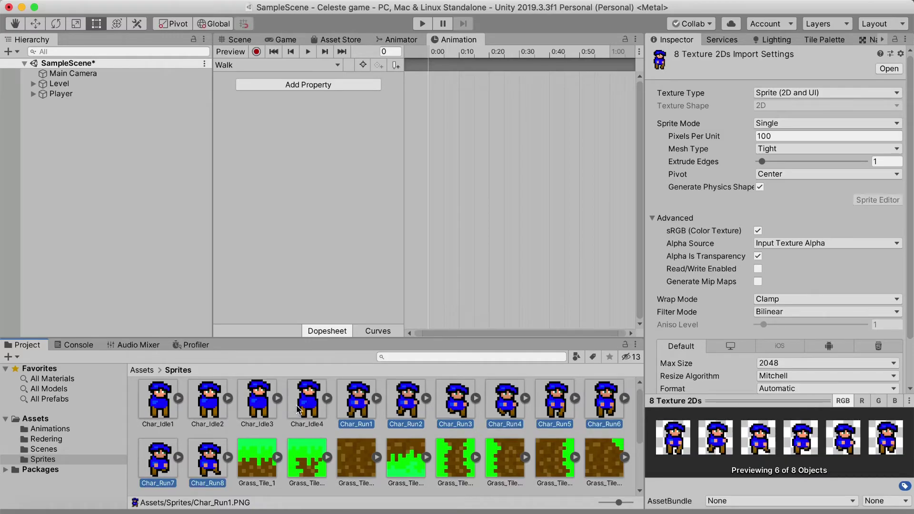
pyautogui.moveTo(357, 413); pyautogui.dragTo(462, 101)
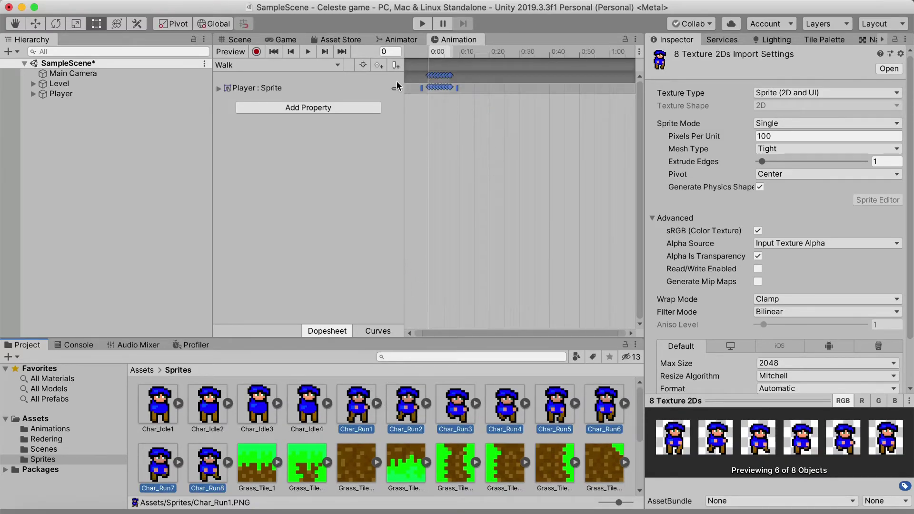
pyautogui.click(496, 158)
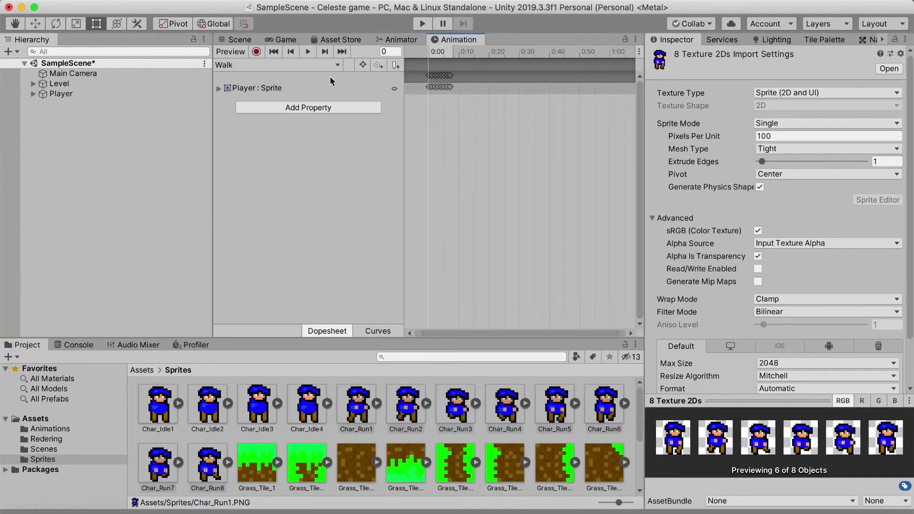
pyautogui.click(144, 371)
# Dock the Animation window back beside the Console and stretch the Walk keyframes so the last falls at about 0:47.
pyautogui.moveTo(460, 42); pyautogui.dragTo(181, 353)
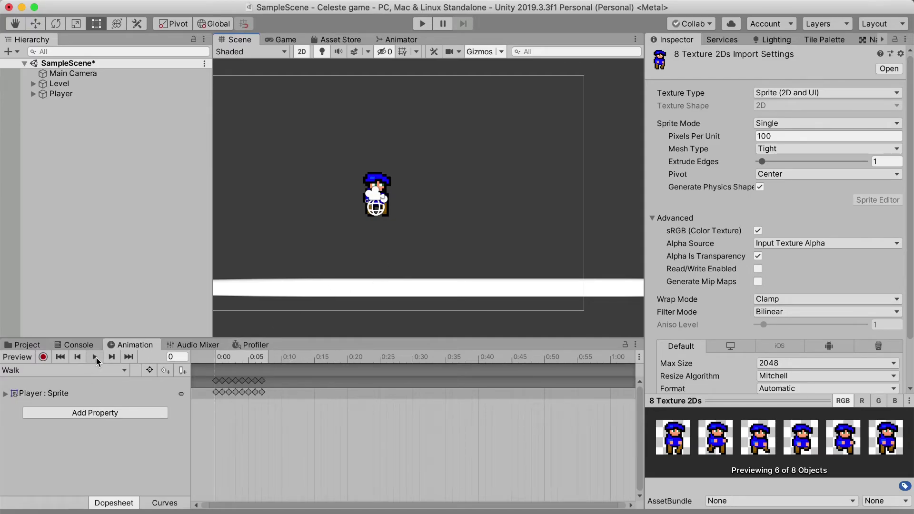
pyautogui.click(95, 357)
pyautogui.moveTo(339, 437); pyautogui.dragTo(193, 367)
pyautogui.moveTo(270, 392); pyautogui.dragTo(531, 392)
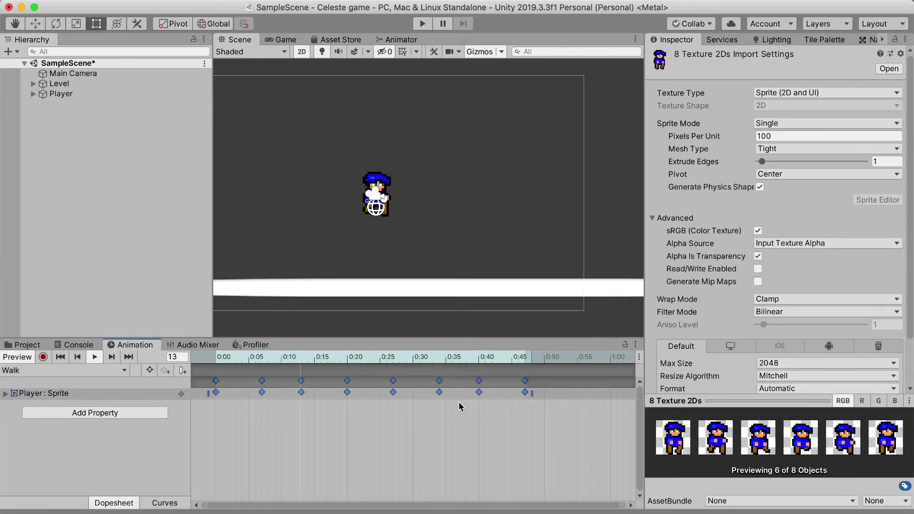
# Preview the Walk animation in the Game and Scene views, then return playback to the first frame.
pyautogui.click(264, 41)
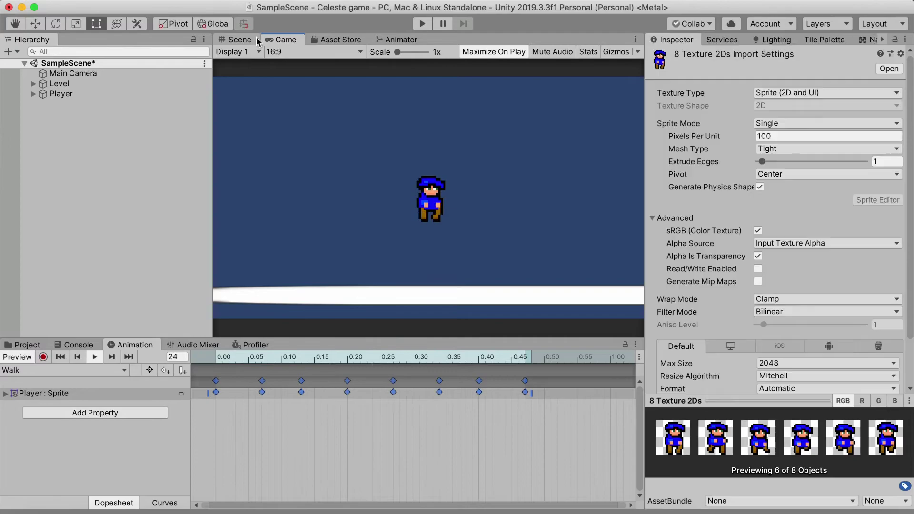
pyautogui.click(240, 40)
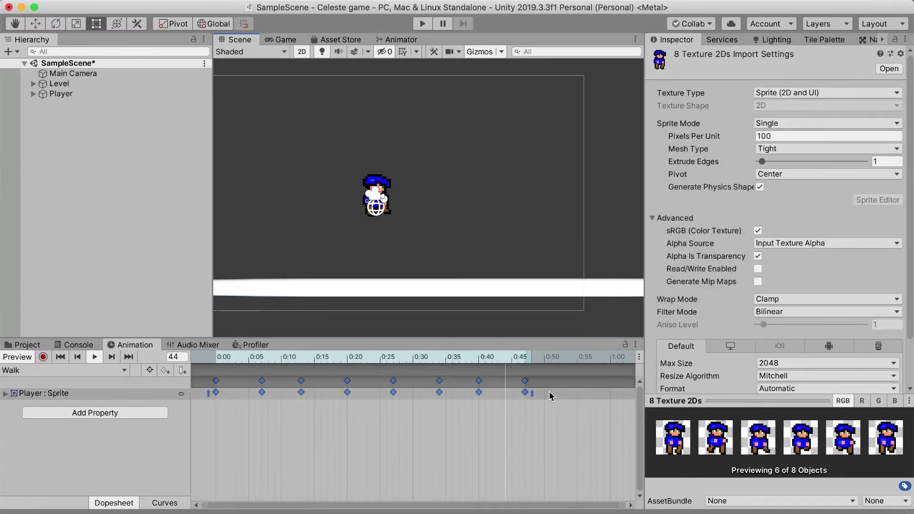
pyautogui.click(287, 435)
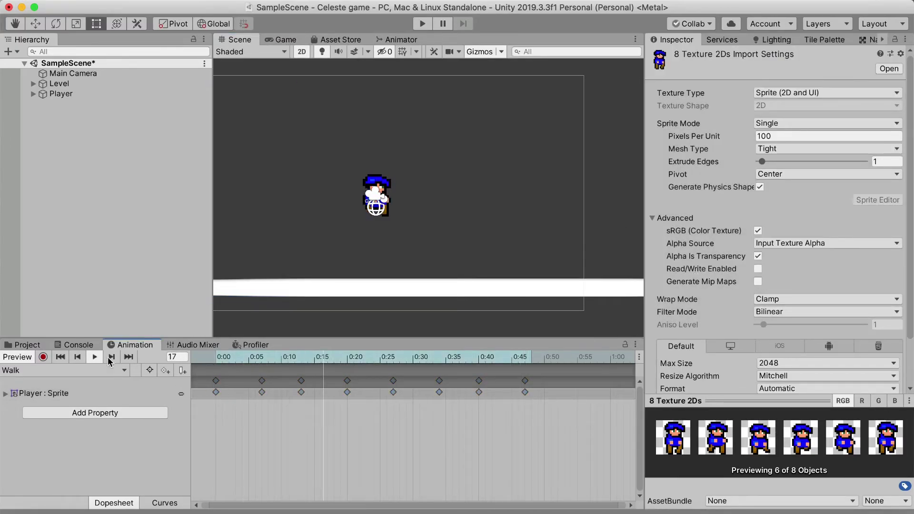
pyautogui.click(60, 356)
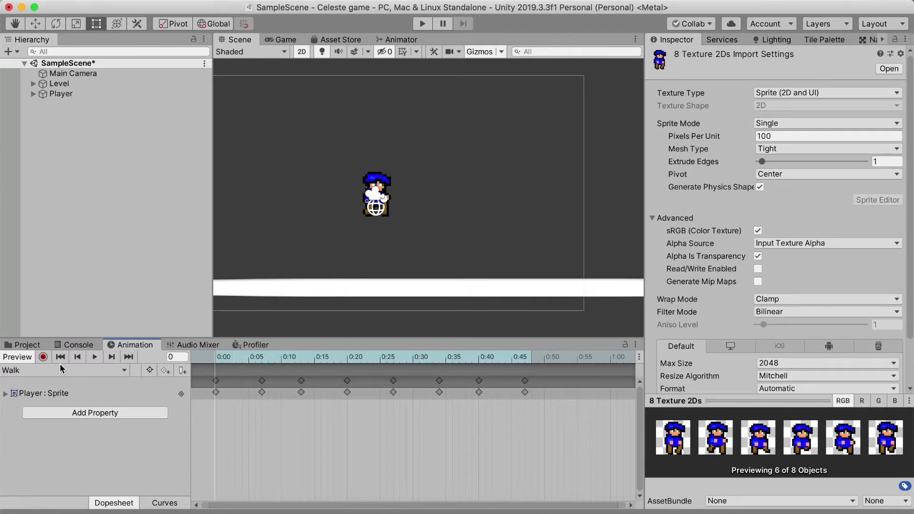
# Open the Player's animator graph and move the Idle and Walk states clear of Any State, aligned one above the other.
pyautogui.click(24, 345)
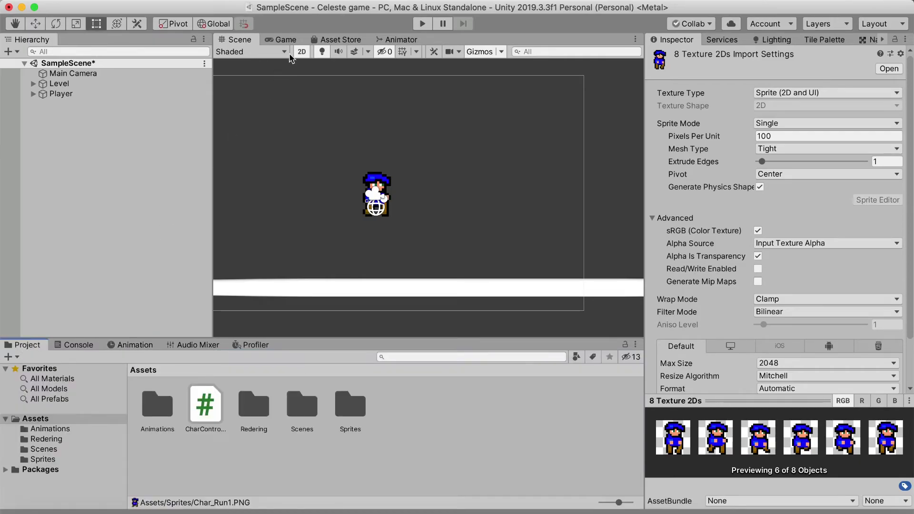
pyautogui.click(398, 40)
pyautogui.scroll(-5, 468, 257)
pyautogui.scroll(4, 476, 214)
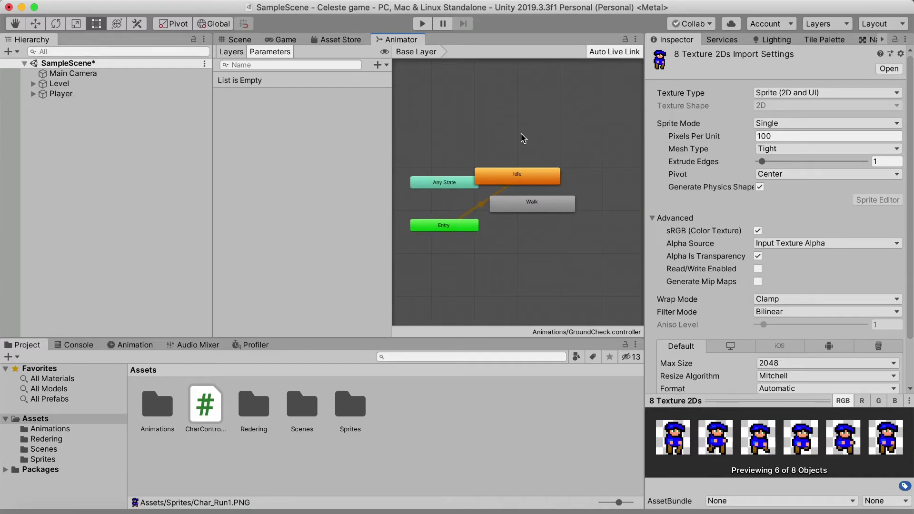
pyautogui.click(62, 95)
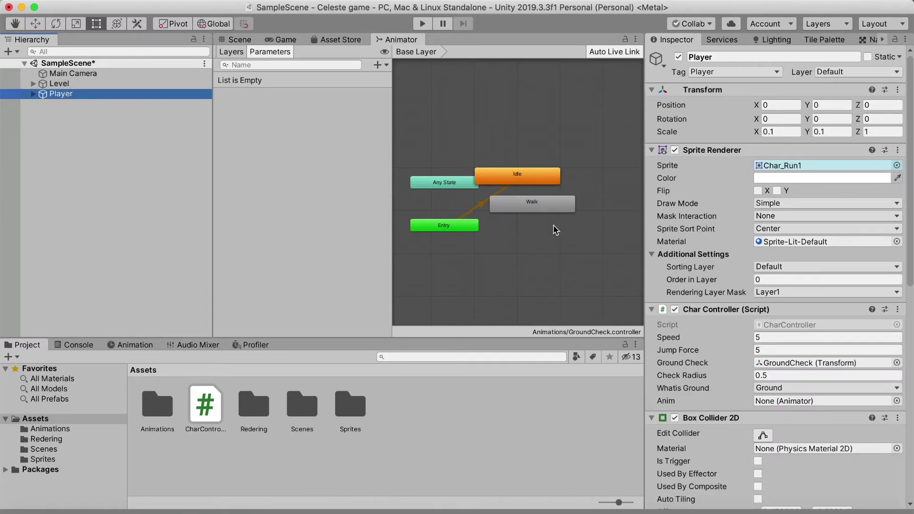
pyautogui.click(473, 217)
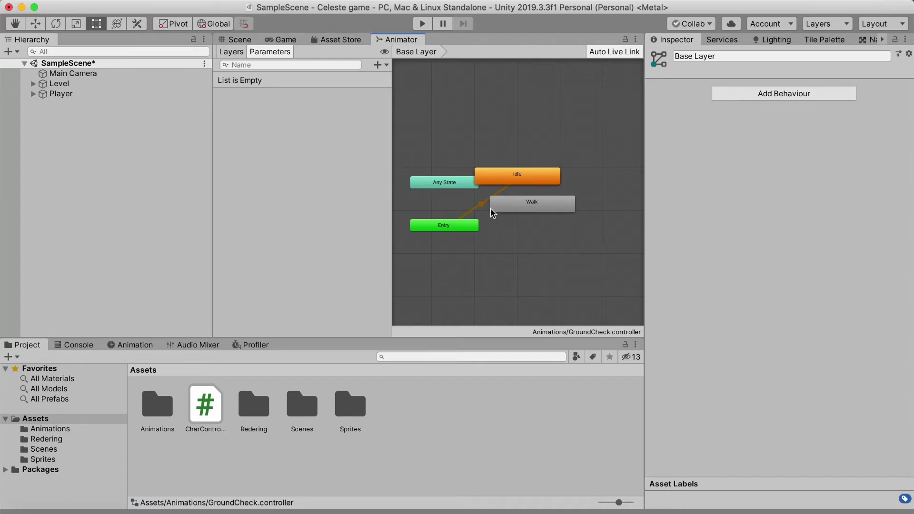
pyautogui.scroll(-2, 464, 224)
pyautogui.scroll(2, 410, 209)
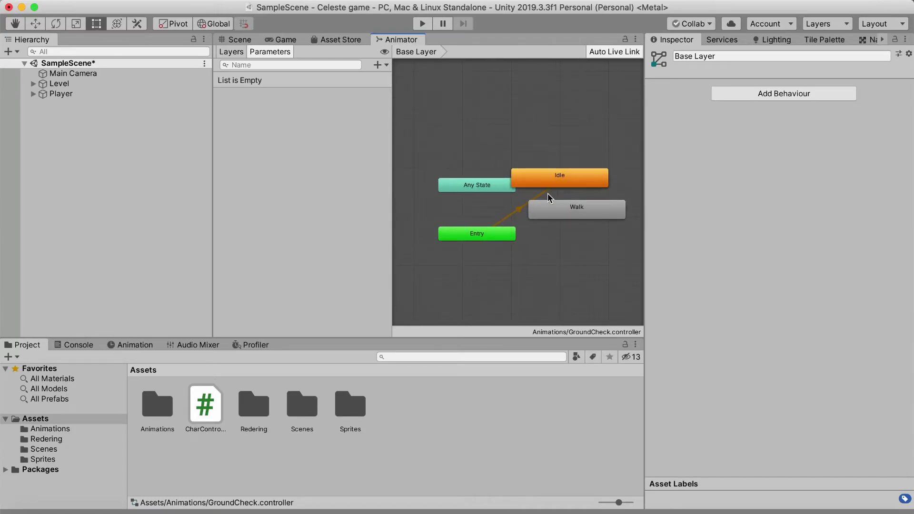
pyautogui.moveTo(545, 183); pyautogui.dragTo(577, 171)
pyautogui.moveTo(566, 207); pyautogui.dragTo(578, 209)
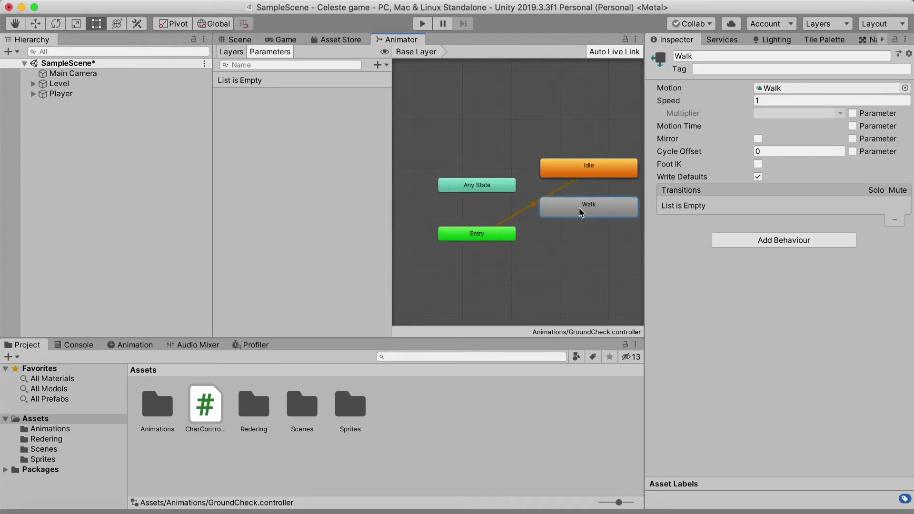
# Add a Bool parameter named IsRunning to the animator controller.
pyautogui.click(314, 148)
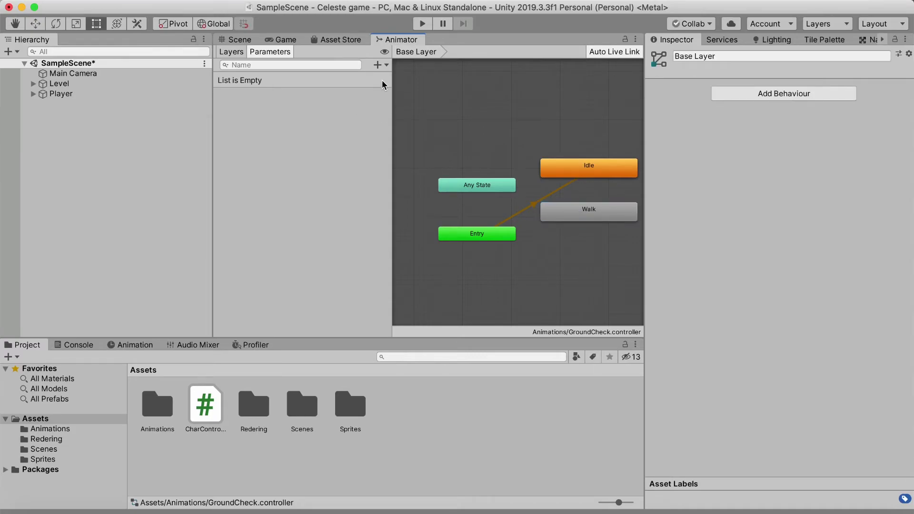
pyautogui.click(379, 65)
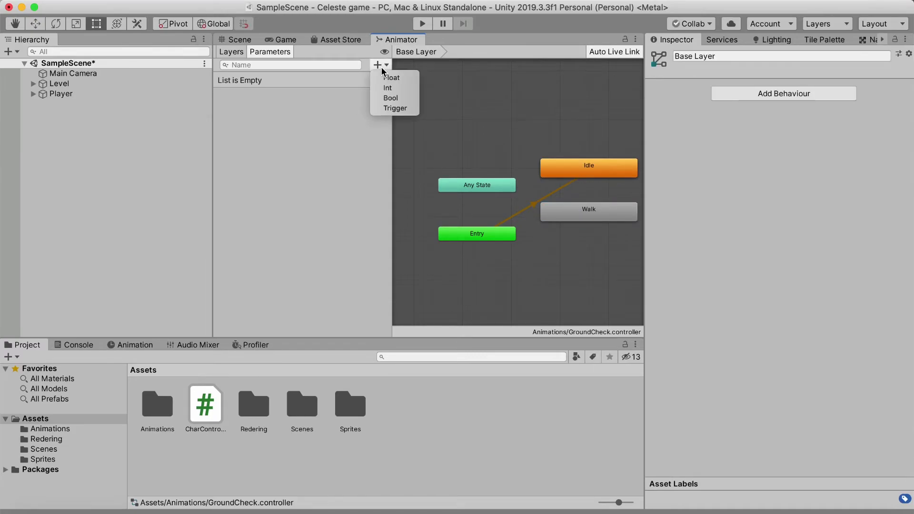
pyautogui.click(382, 96)
pyautogui.press('BackSpace')
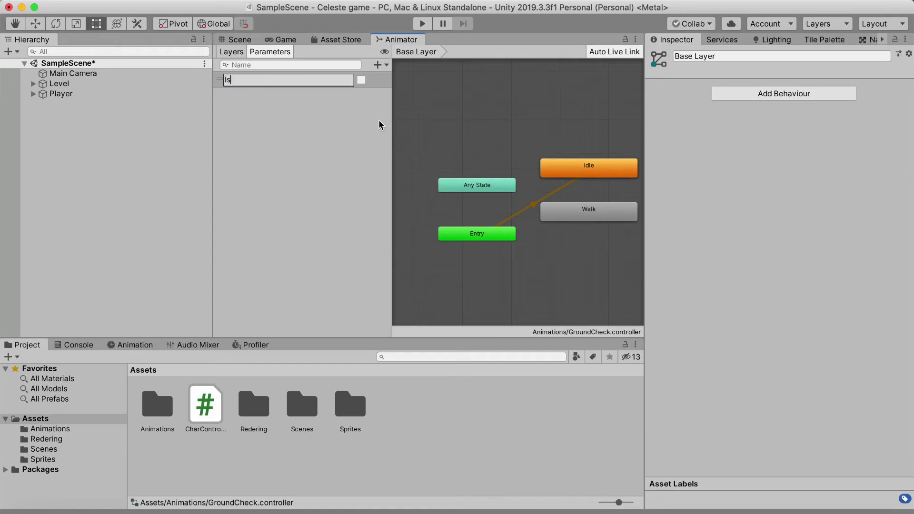
pyautogui.write('IsRunno')
pyautogui.press('BackSpace')
pyautogui.write('ing')
pyautogui.press('Return')
# Make a transition from Idle to Walk with the condition IsRunning set to true.
pyautogui.rightClick(495, 142)
pyautogui.click(447, 138)
pyautogui.press('a')
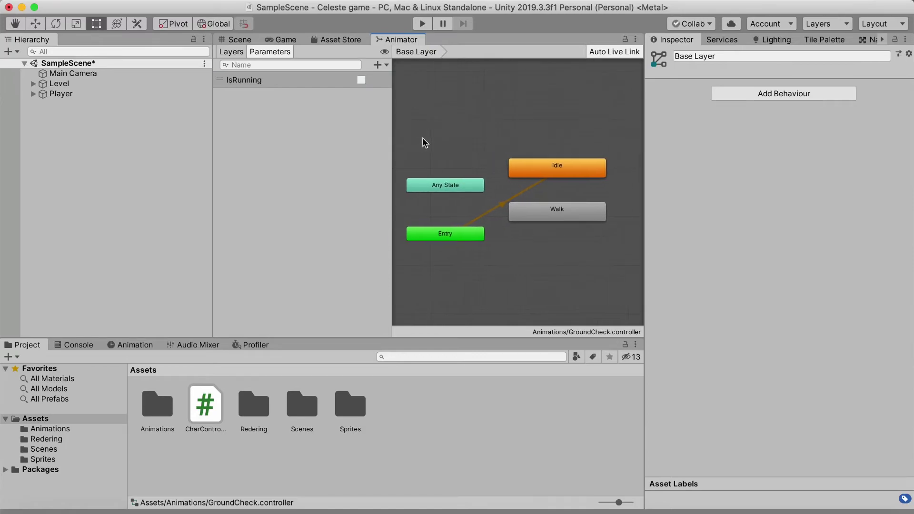
pyautogui.click(552, 167)
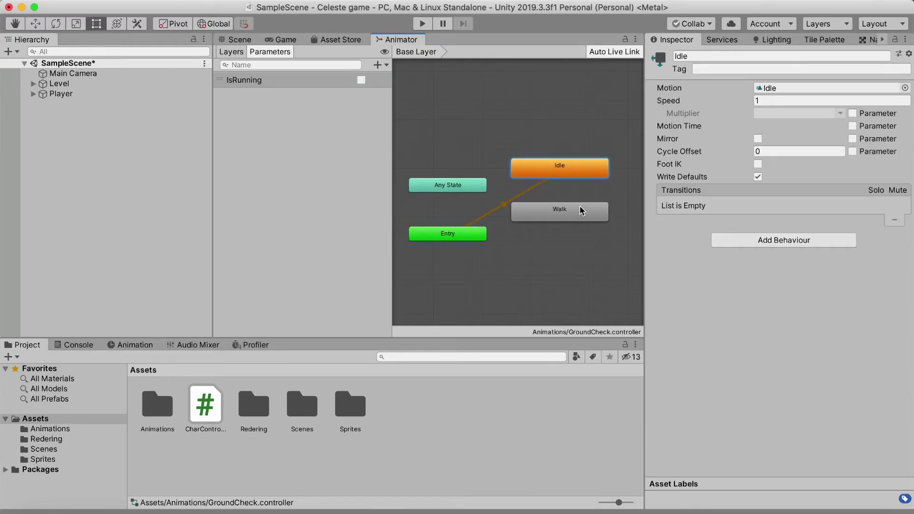
pyautogui.rightClick(549, 170)
pyautogui.click(568, 177)
pyautogui.click(554, 211)
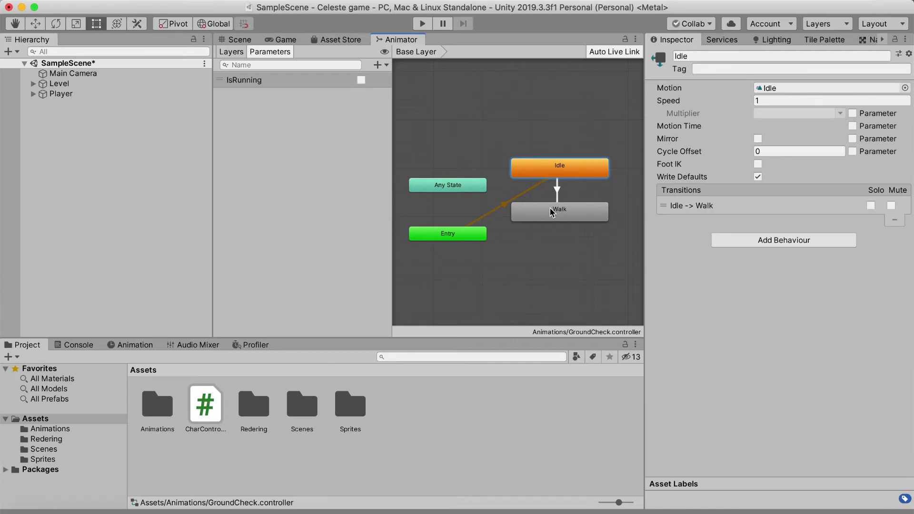
pyautogui.click(556, 188)
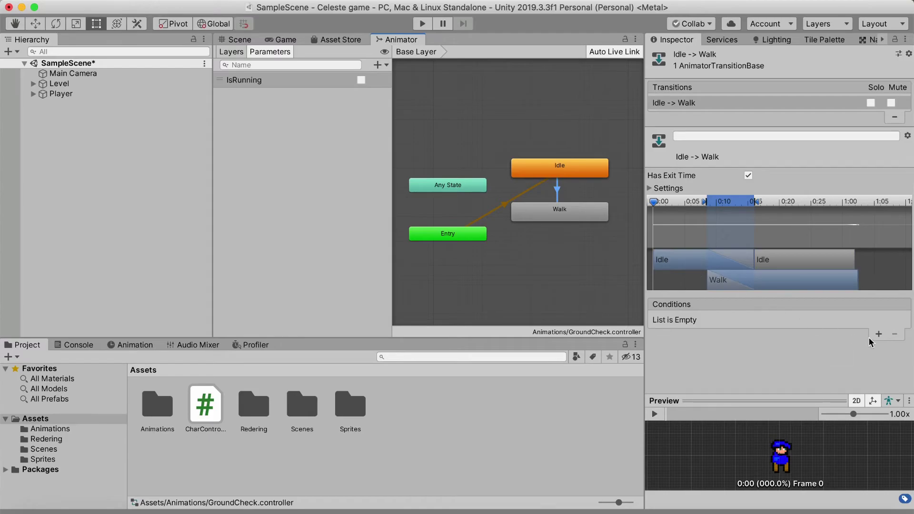
pyautogui.click(878, 335)
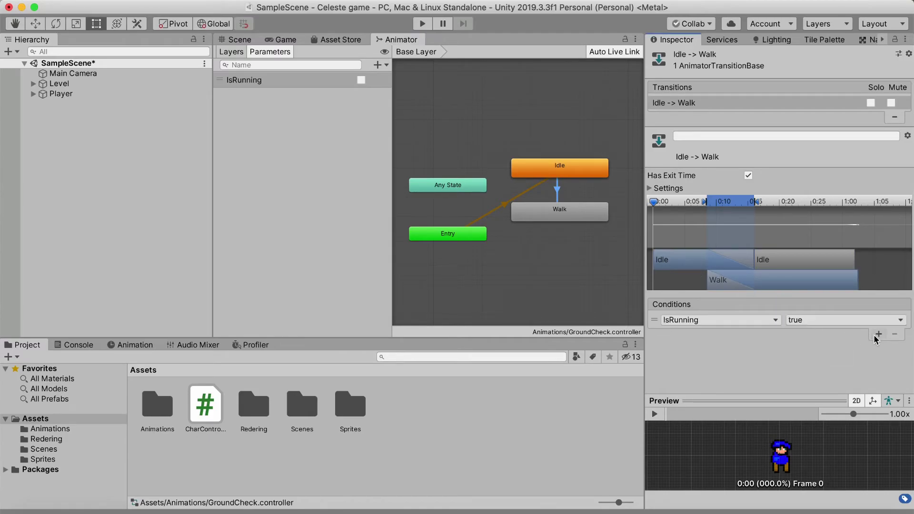
# Disable Has Exit Time on the Idle to Walk transition and set its transition duration to 0.1 s.
pyautogui.click(649, 188)
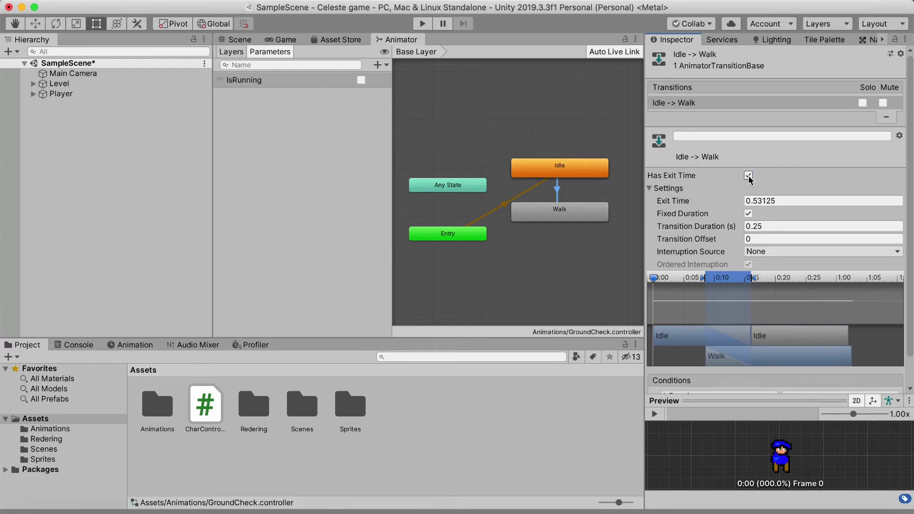
pyautogui.click(749, 175)
pyautogui.click(777, 227)
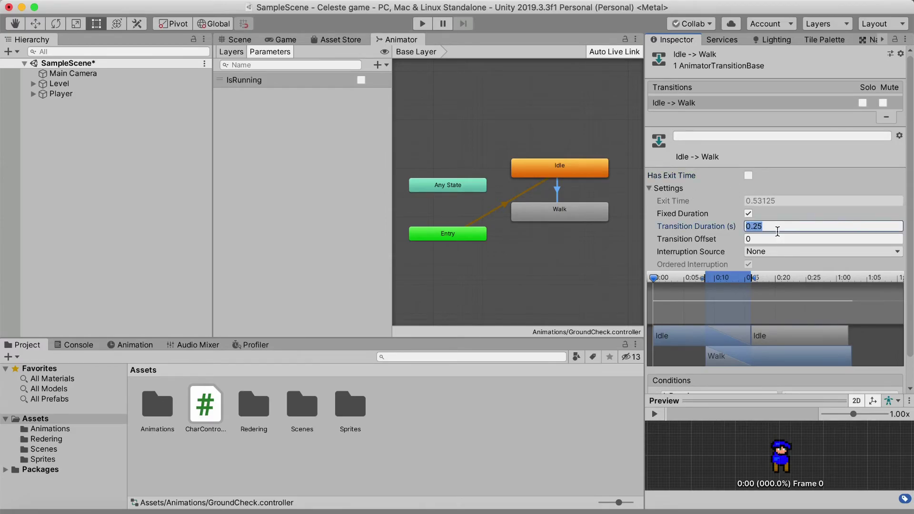
pyautogui.press('BackSpace')
pyautogui.write('0.1')
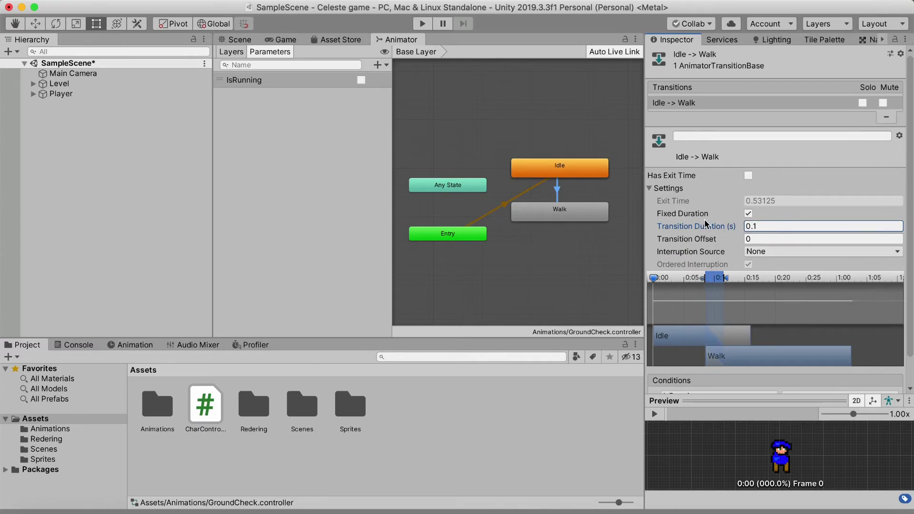
# Make a transition from Walk back to Idle with the condition IsRunning set to false.
pyautogui.click(555, 210)
pyautogui.rightClick(555, 211)
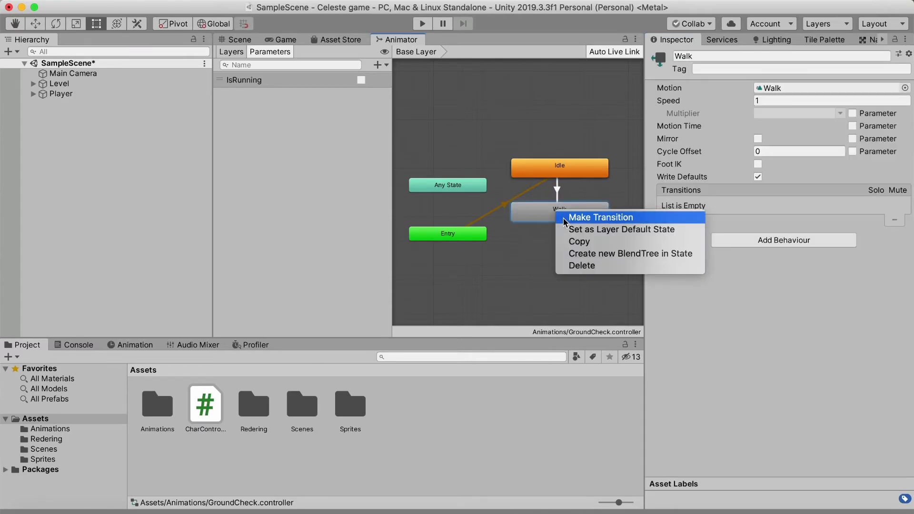
pyautogui.click(567, 219)
pyautogui.click(569, 175)
pyautogui.click(562, 190)
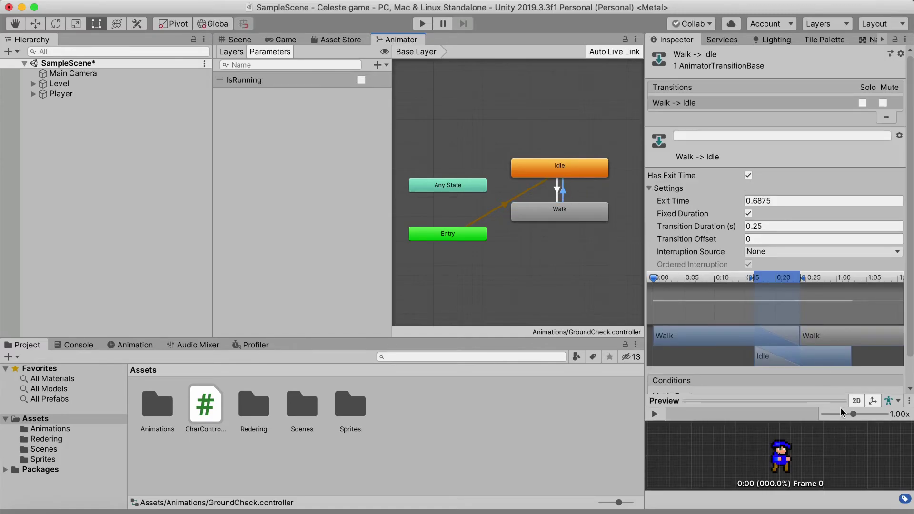
pyautogui.scroll(-2, 809, 371)
pyautogui.click(869, 381)
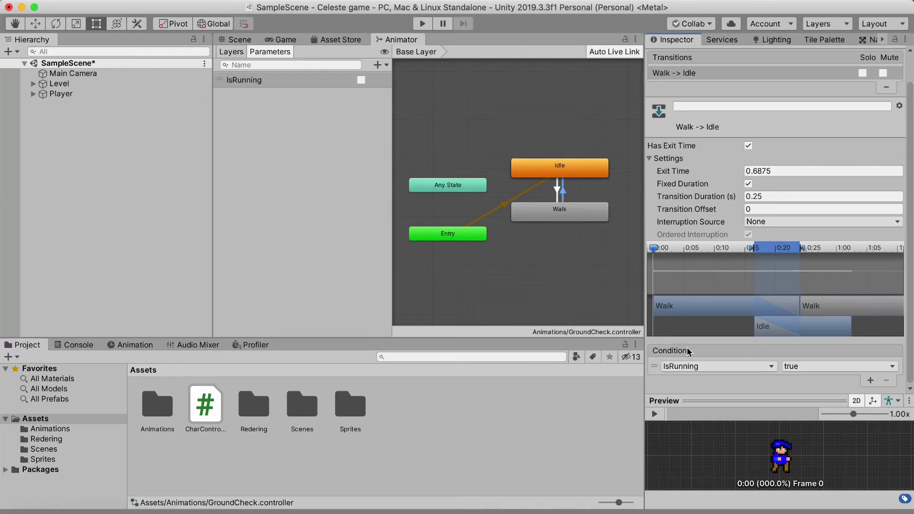
pyautogui.click(814, 366)
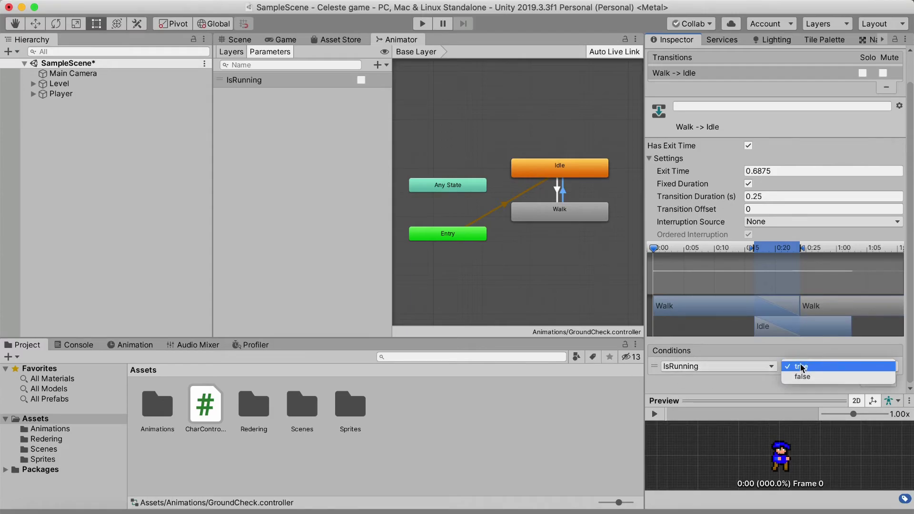
pyautogui.click(791, 391)
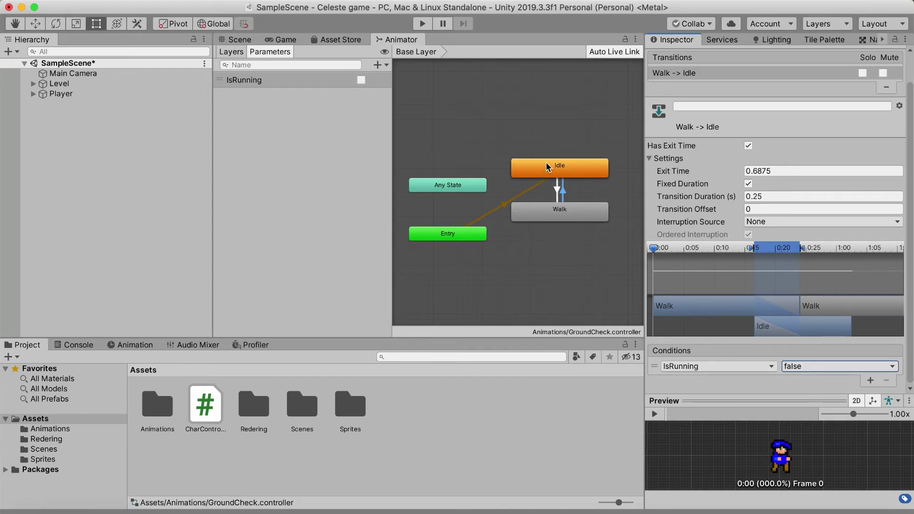
# Disable Has Exit Time on the Walk to Idle transition and set its transition duration to 0.1 s.
pyautogui.click(747, 145)
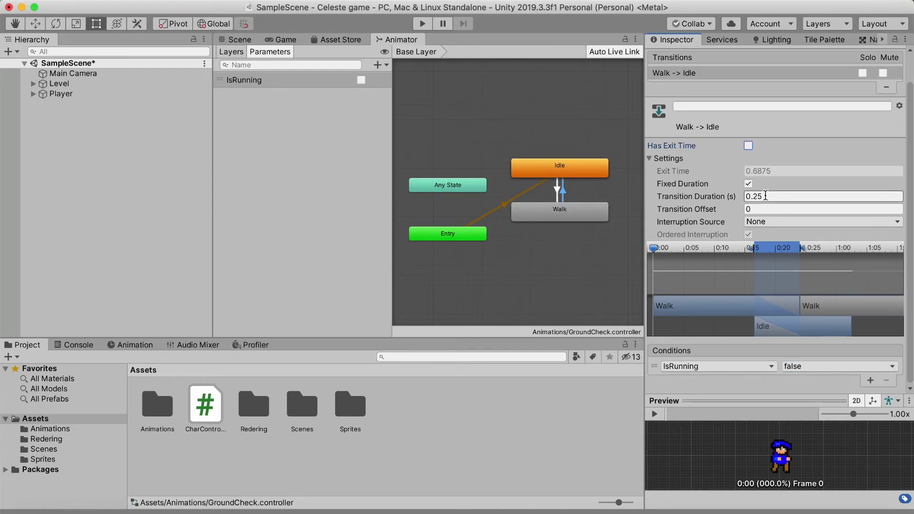
pyautogui.click(768, 196)
pyautogui.press('BackSpace')
pyautogui.write('0.1')
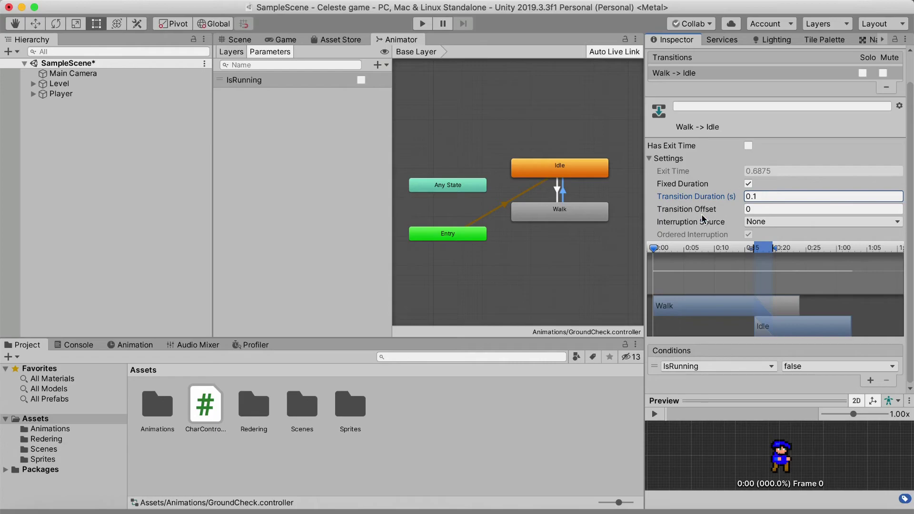
pyautogui.click(417, 156)
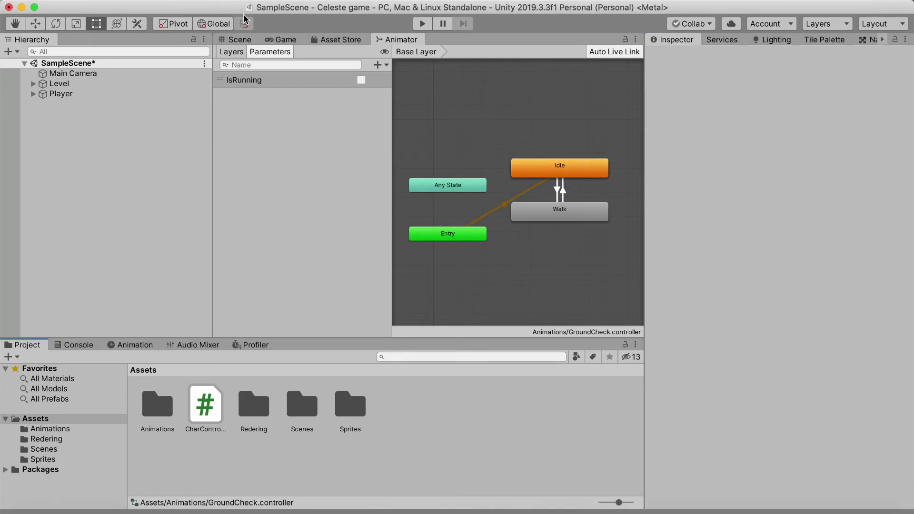
# Return to the Scene view and save the scene and the project.
pyautogui.click(246, 40)
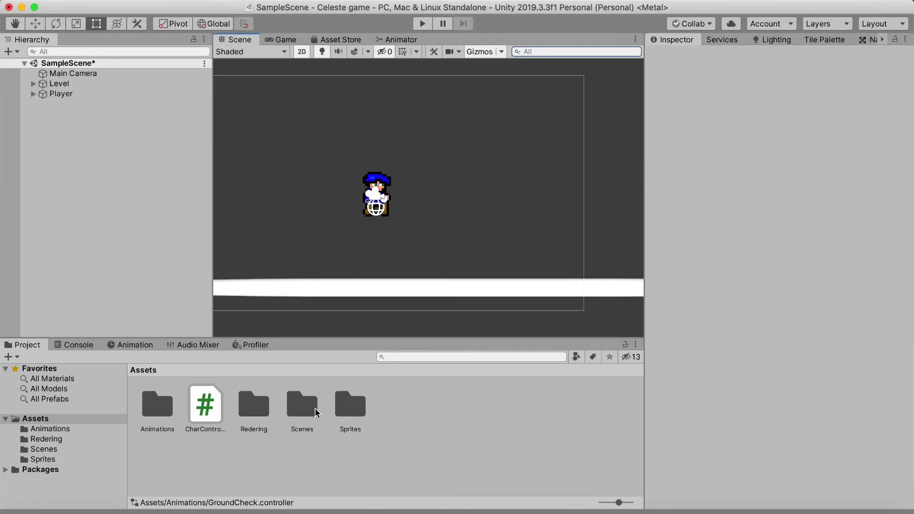
pyautogui.click(79, 1)
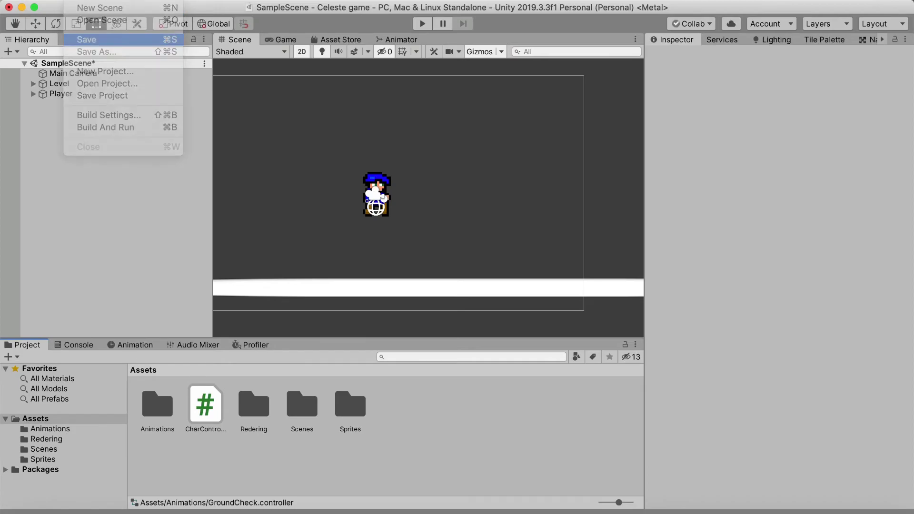
pyautogui.click(81, 96)
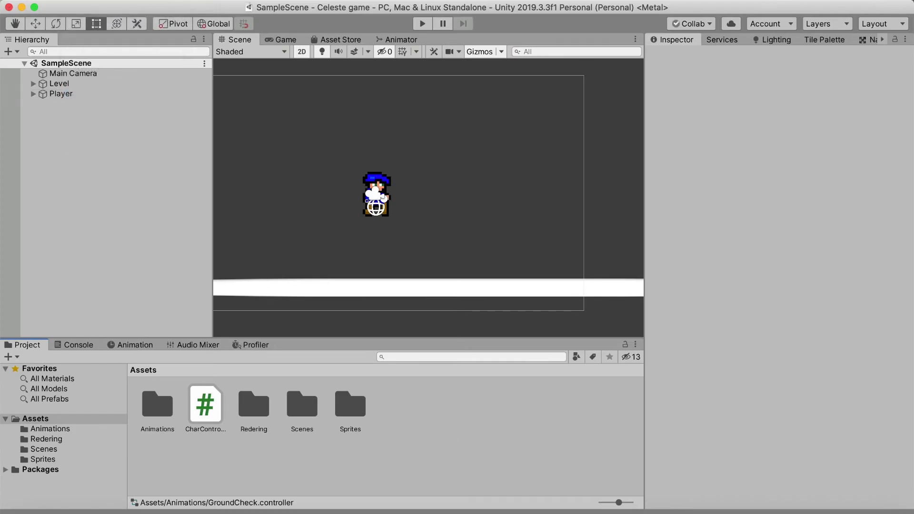
# Open the CharController script and add anim.SetBool("IsRunning", true); inside the if(isGrounded && moveInput != 0) block of Update.
pyautogui.doubleClick(209, 406)
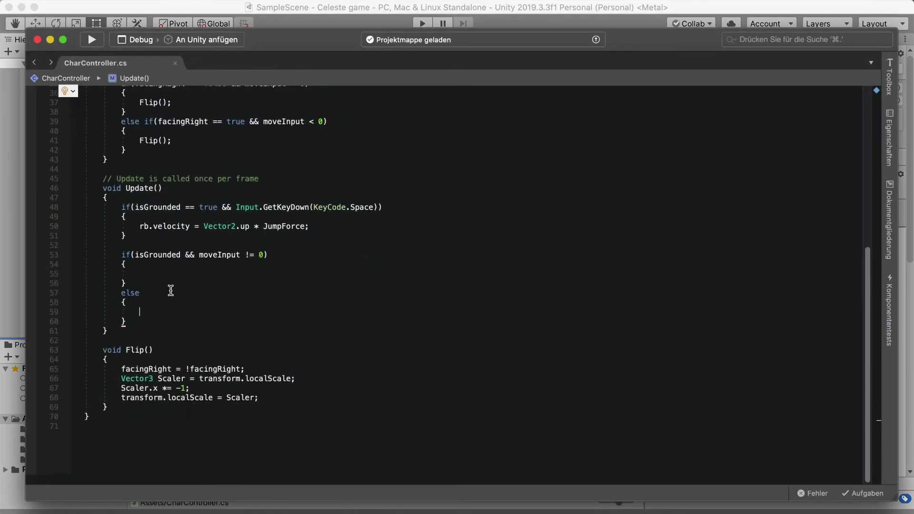
pyautogui.click(152, 273)
pyautogui.write('anim')
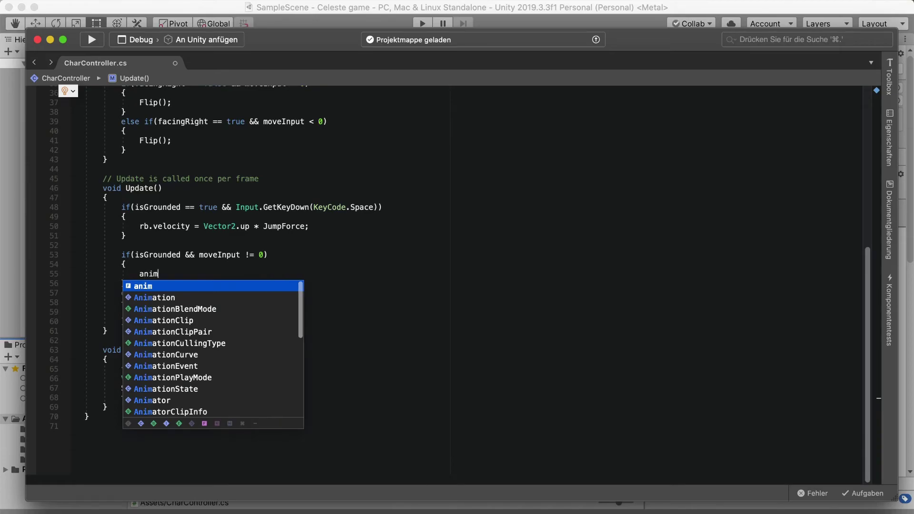
pyautogui.write('.Set')
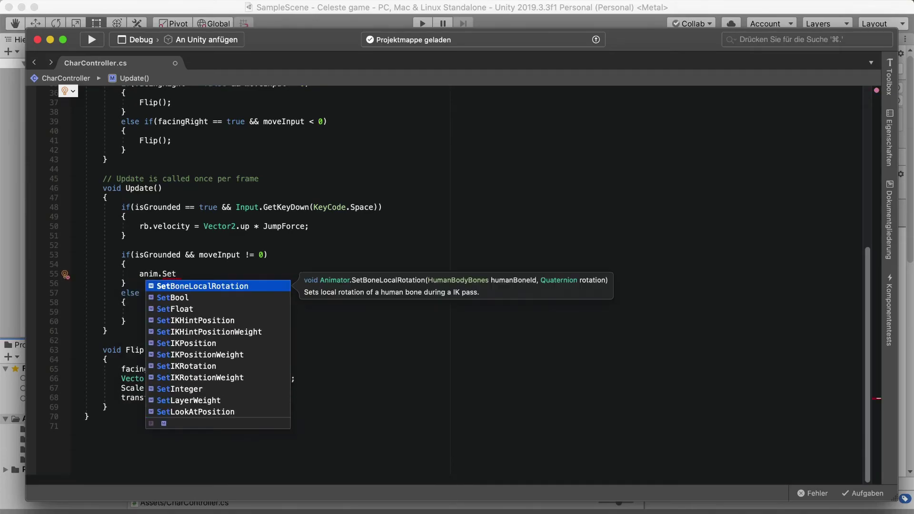
pyautogui.press('Down')
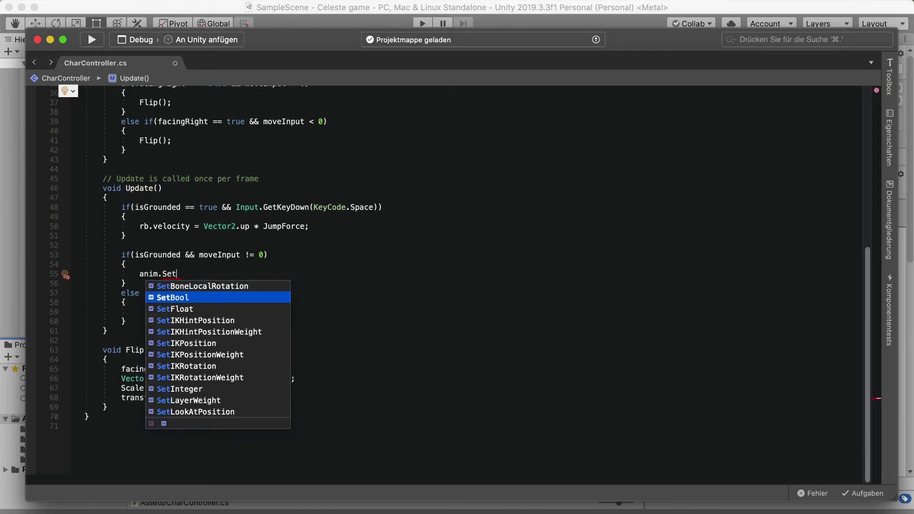
pyautogui.press('Return')
pyautogui.write('(')
pyautogui.write('"')
pyautogui.write('IsRu')
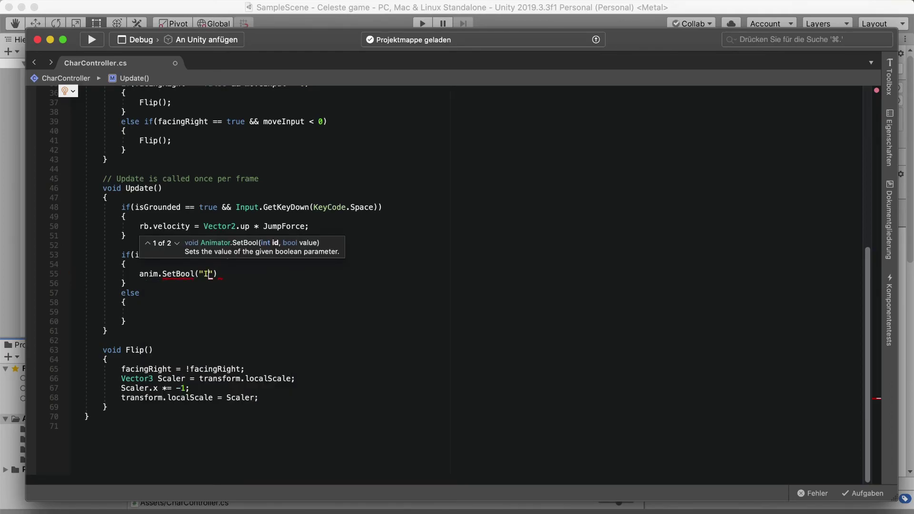
pyautogui.write('nning",')
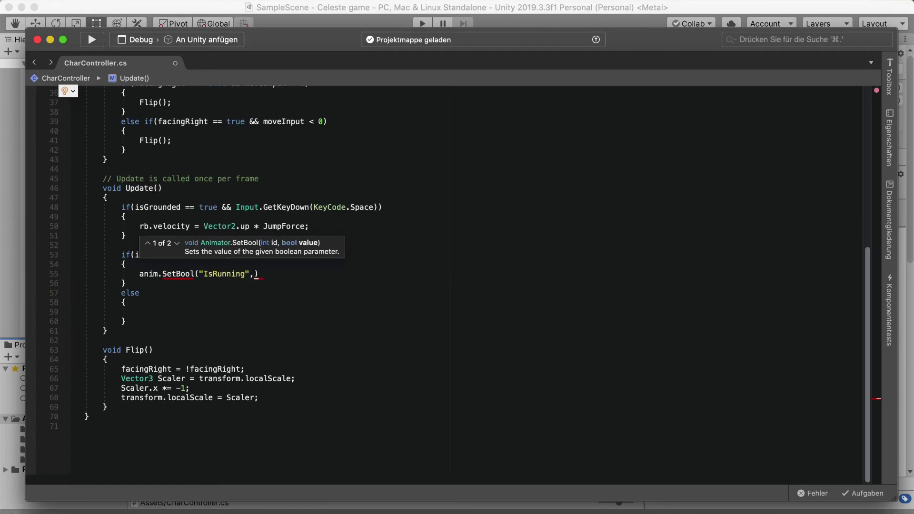
pyautogui.click(237, 303)
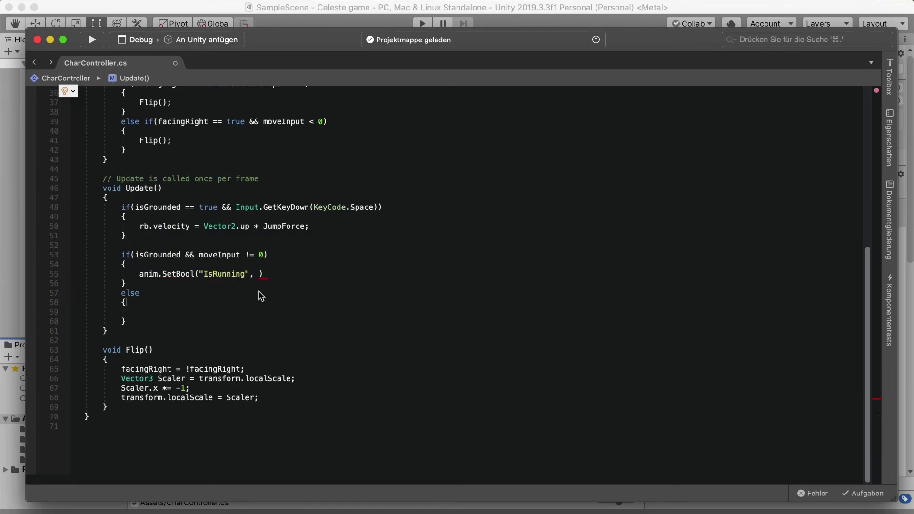
pyautogui.click(259, 275)
pyautogui.write('true);')
# Copy the SetBool line into the else block as anim.SetBool("IsRunning", false); and save the script.
pyautogui.moveTo(288, 275); pyautogui.dragTo(139, 273)
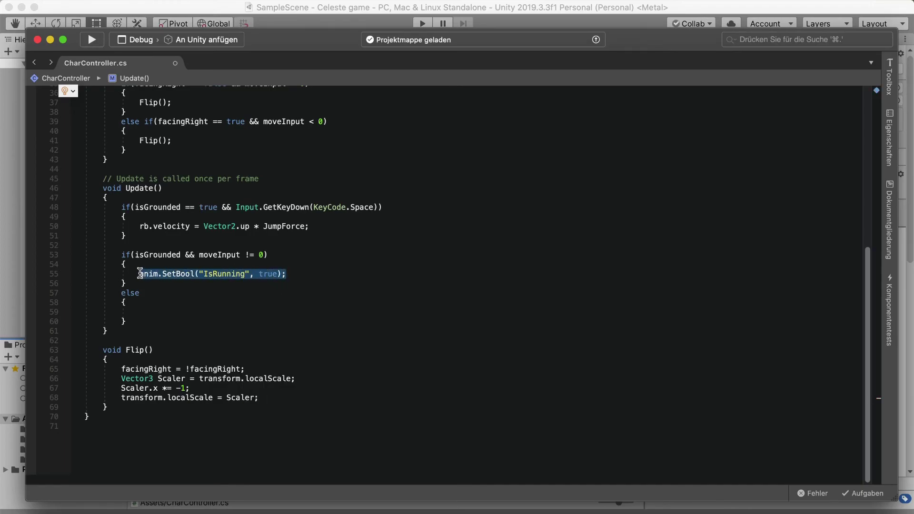
pyautogui.press('super+c')
pyautogui.click(158, 316)
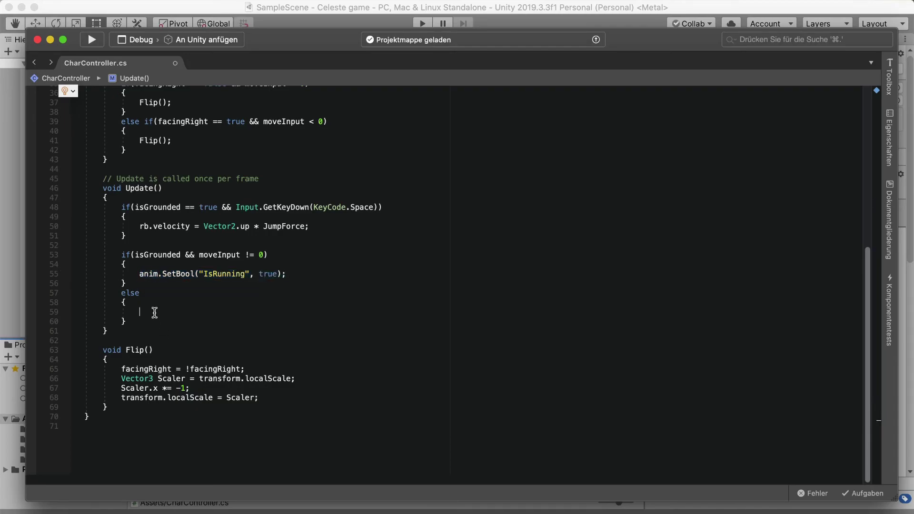
pyautogui.press('super+v')
pyautogui.doubleClick(272, 312)
pyautogui.press('BackSpace')
pyautogui.write('false')
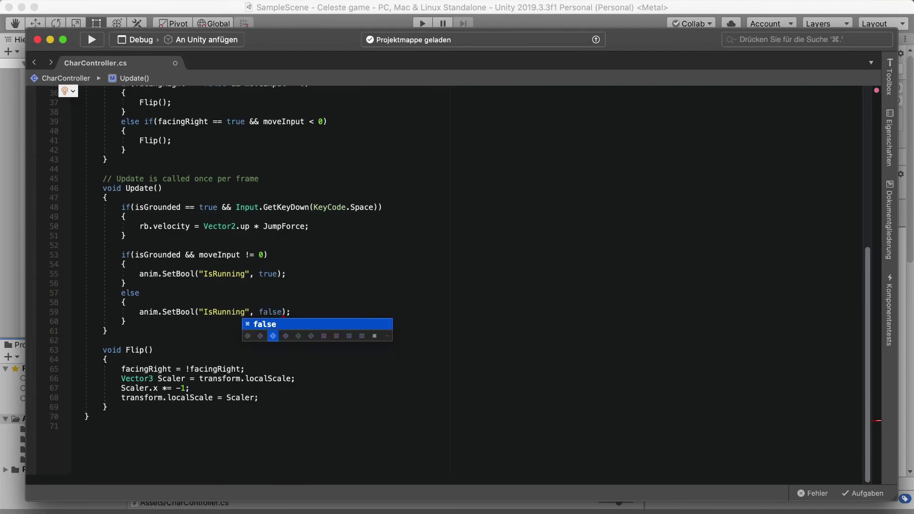
pyautogui.press('Escape')
pyautogui.click(111, 1)
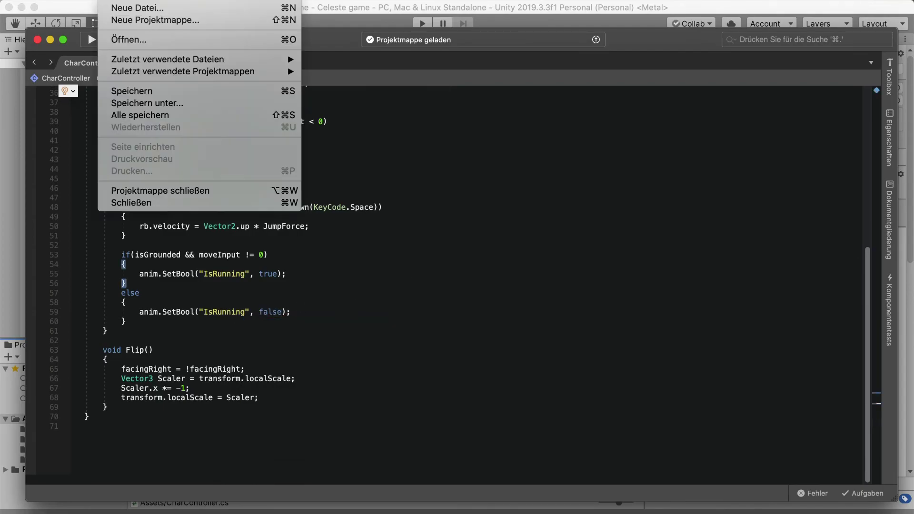
pyautogui.click(118, 91)
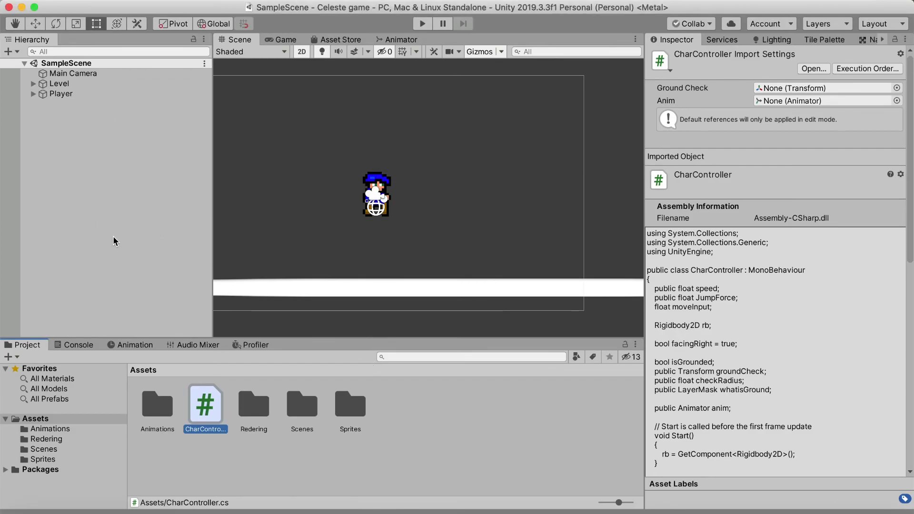
# Play-test the game by walking the character both ways and jumping, and stop play mode.
pyautogui.click(238, 180)
pyautogui.click(419, 23)
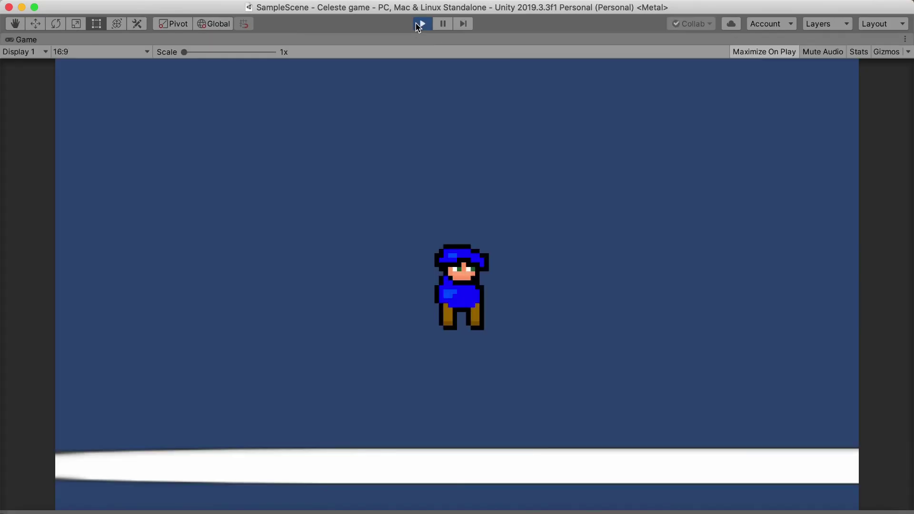
pyautogui.press('Right')
pyautogui.press('Left')
pyautogui.press('space')
pyautogui.click(422, 24)
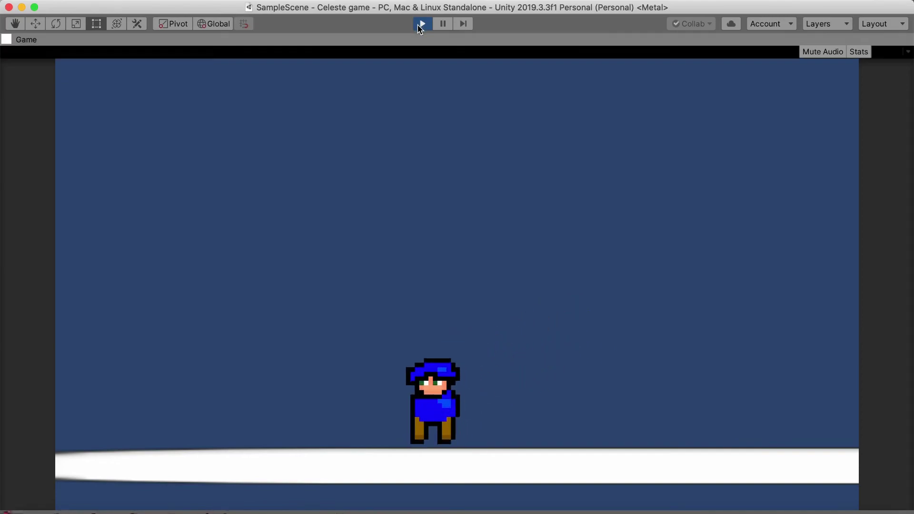
# Assign the Player object's Animator to the Anim reference of its Char Controller script.
pyautogui.click(67, 94)
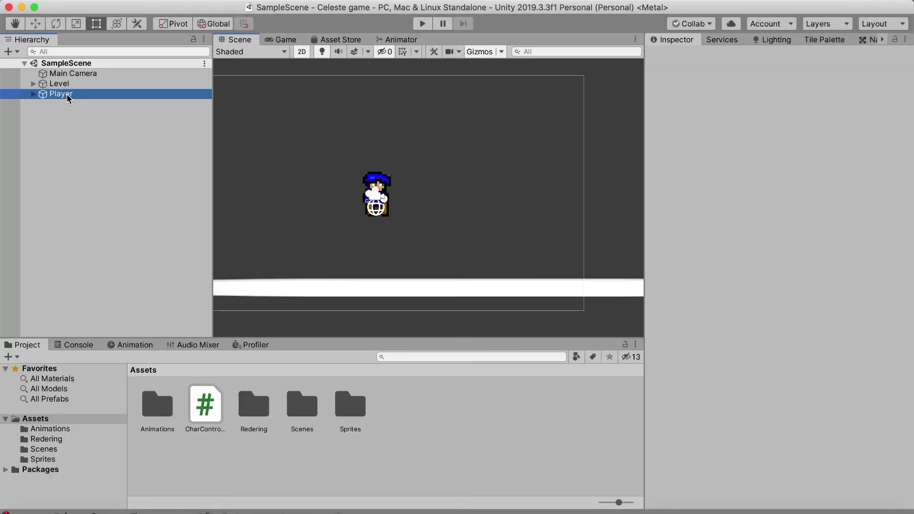
pyautogui.scroll(-15, 664, 370)
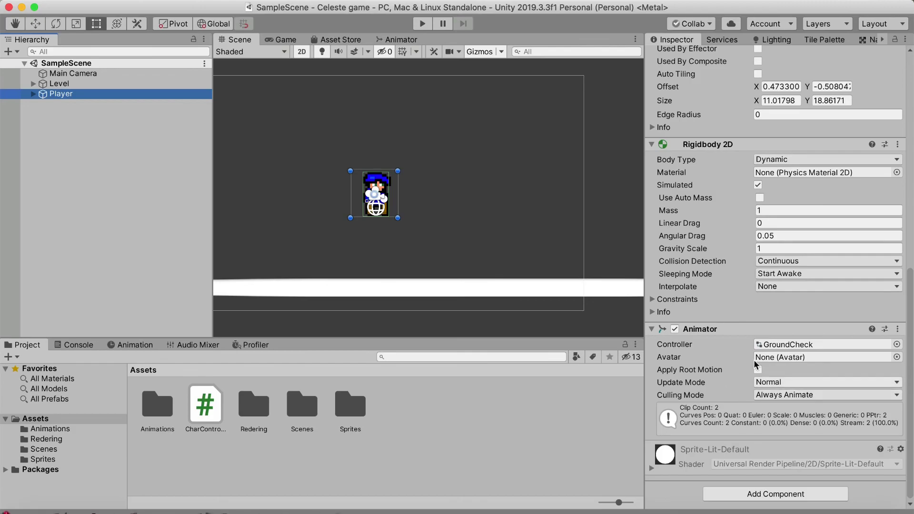
pyautogui.scroll(5, 751, 266)
pyautogui.scroll(5, 722, 277)
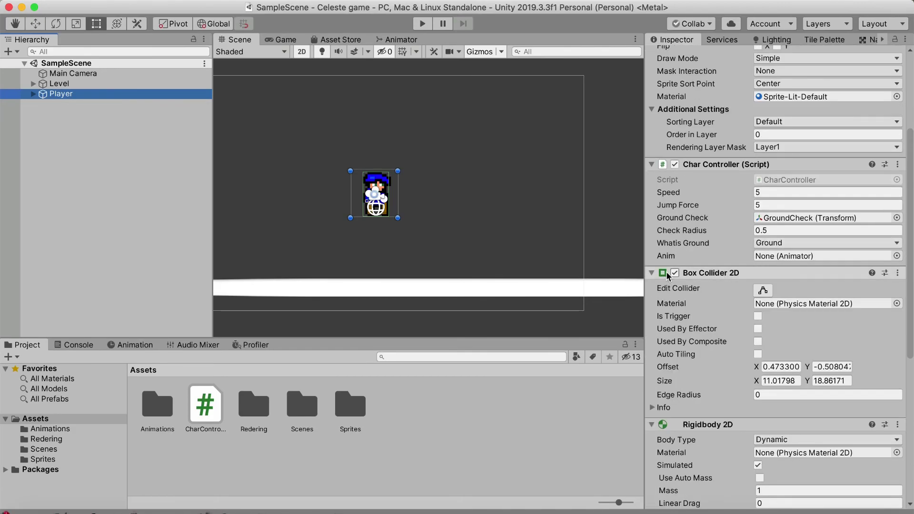
pyautogui.moveTo(91, 94); pyautogui.dragTo(777, 257)
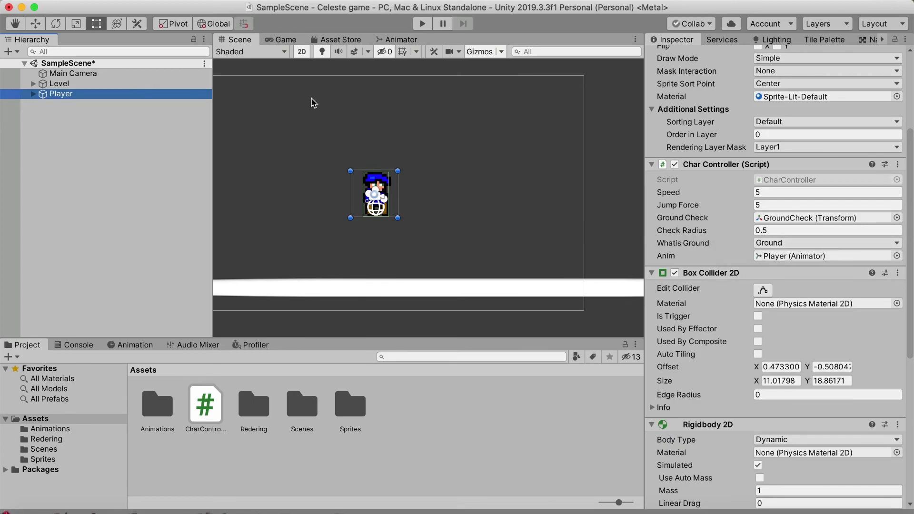
# Play-test the walk and idle animations by repeatedly moving in both directions and jumping, and stop play mode.
pyautogui.click(422, 24)
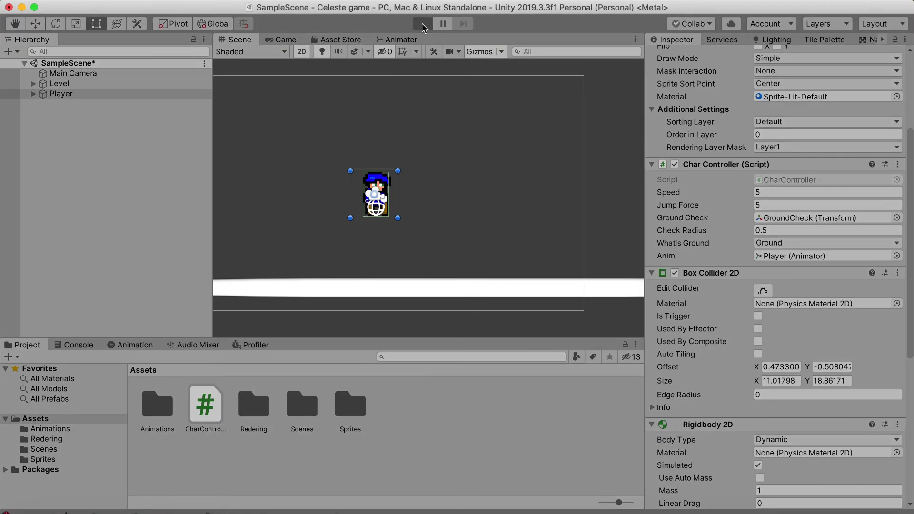
pyautogui.press('Right')
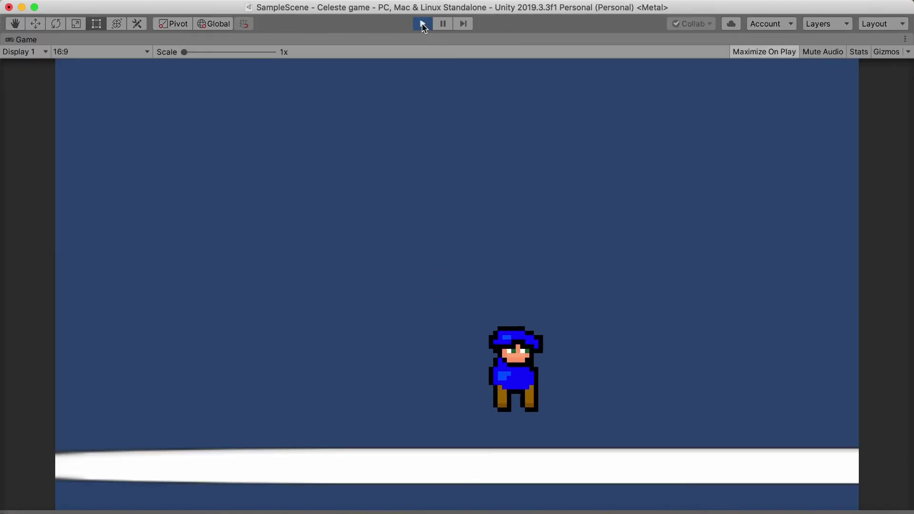
pyautogui.press('Left')
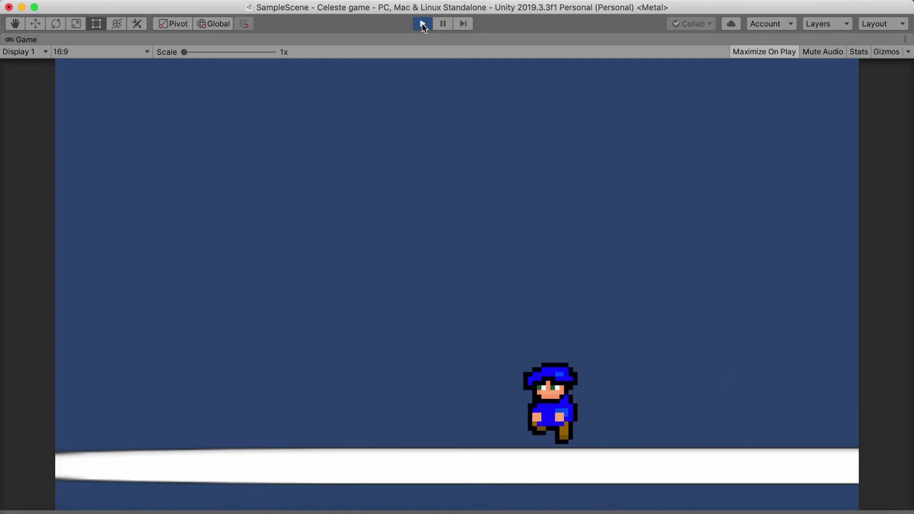
pyautogui.press('Right')
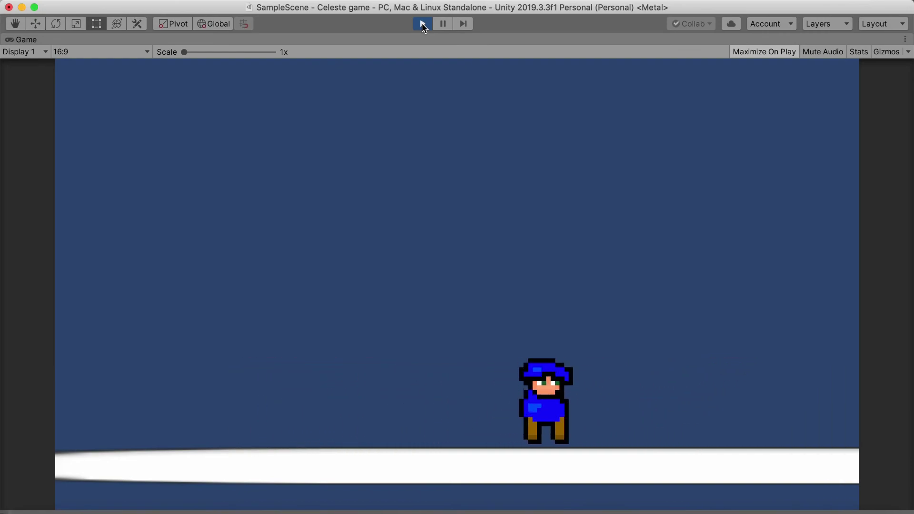
pyautogui.press('Left')
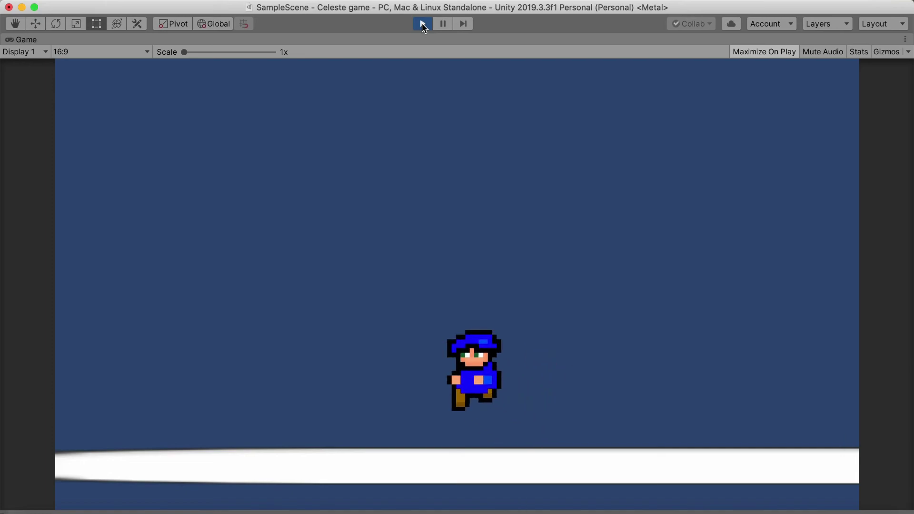
pyautogui.press('Right')
pyautogui.press('space')
pyautogui.press('Left')
pyautogui.press('space')
pyautogui.press('Right')
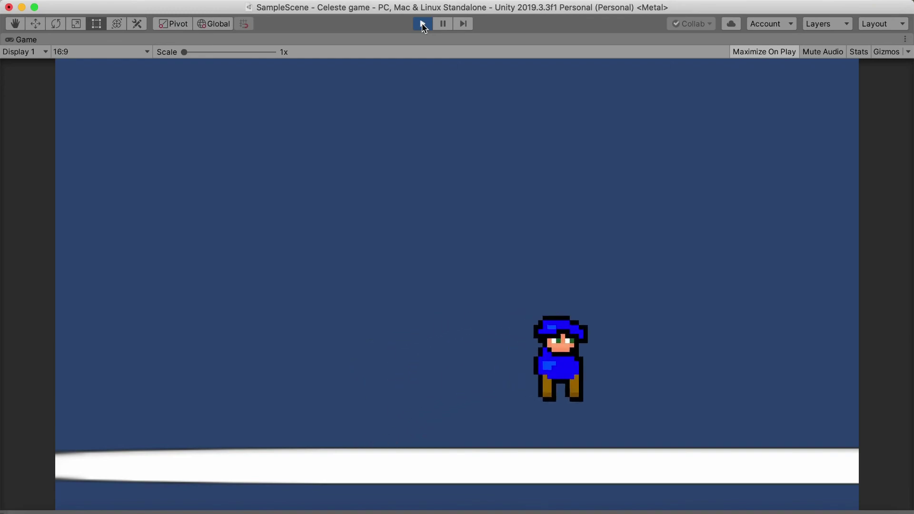
pyautogui.press('Left')
pyautogui.press('space')
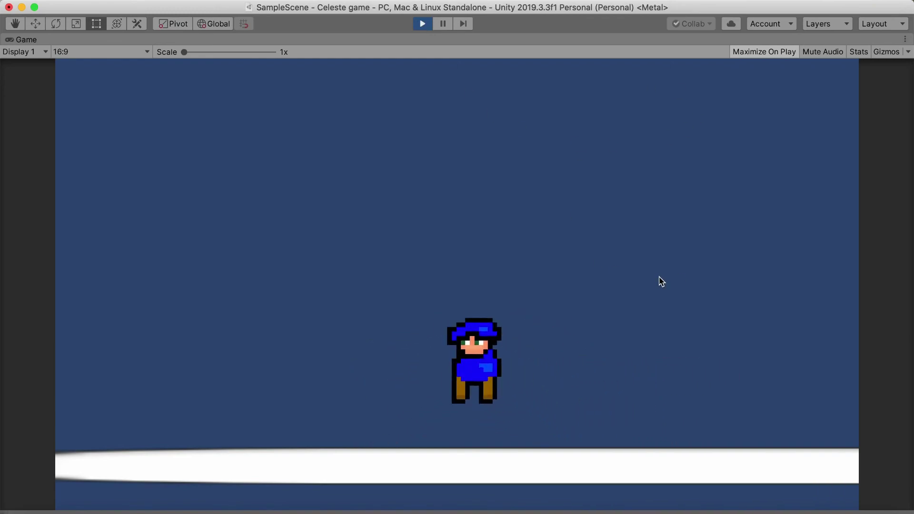
pyautogui.press('Right')
pyautogui.press('Left')
pyautogui.press('space')
pyautogui.press('Right')
pyautogui.press('space')
pyautogui.press('Left')
pyautogui.press('space')
pyautogui.press('Right')
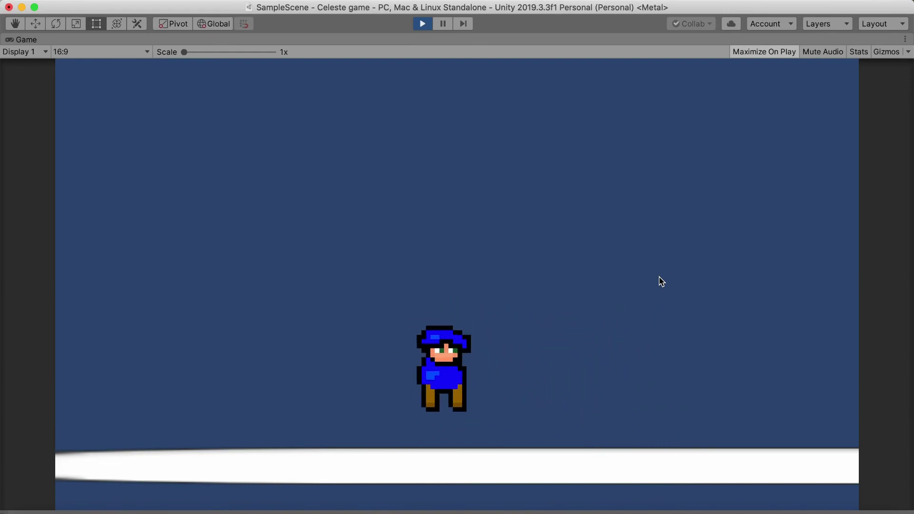
pyautogui.press('Left')
pyautogui.press('Right')
pyautogui.press('Left')
pyautogui.press('Right')
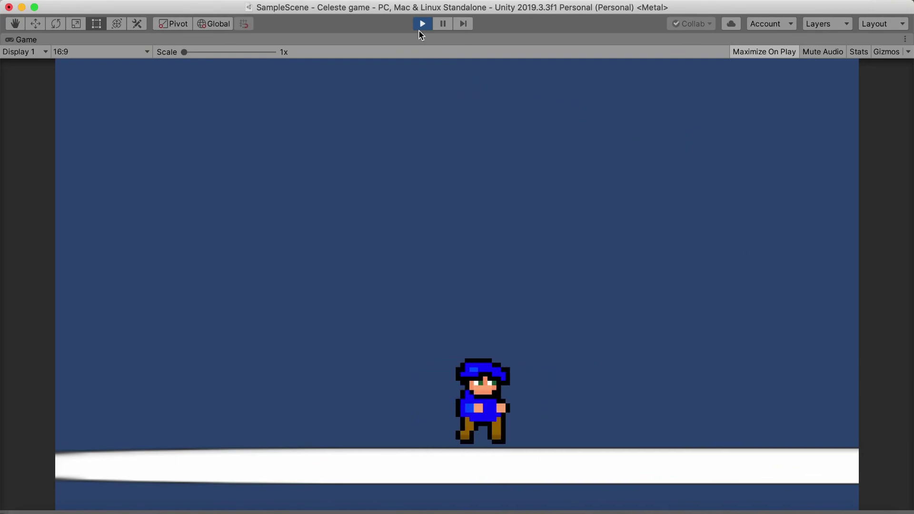
pyautogui.click(422, 23)
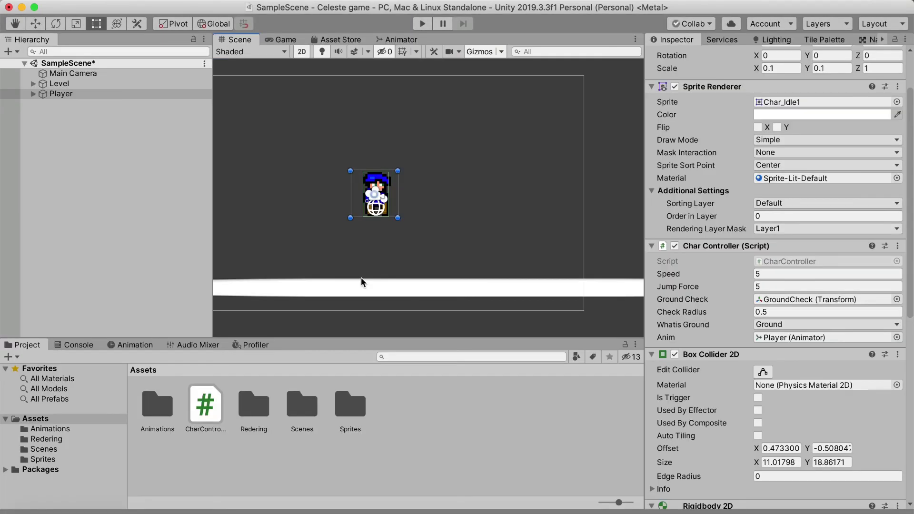